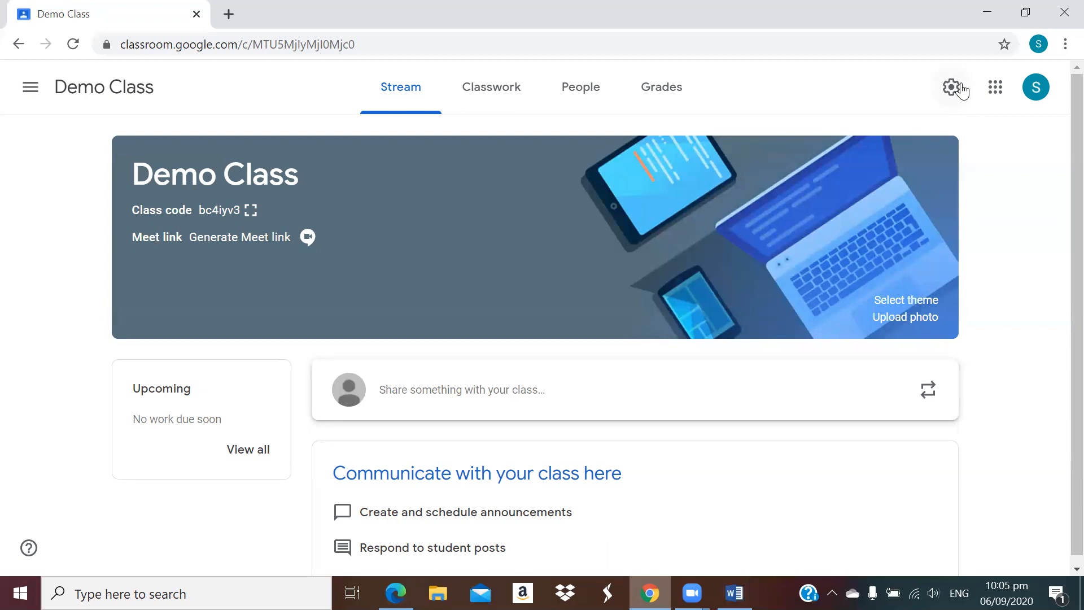
# Create a classwork assignment titled "Develop Computer Application" with the instructions "School Inventory".
pyautogui.click(486, 102)
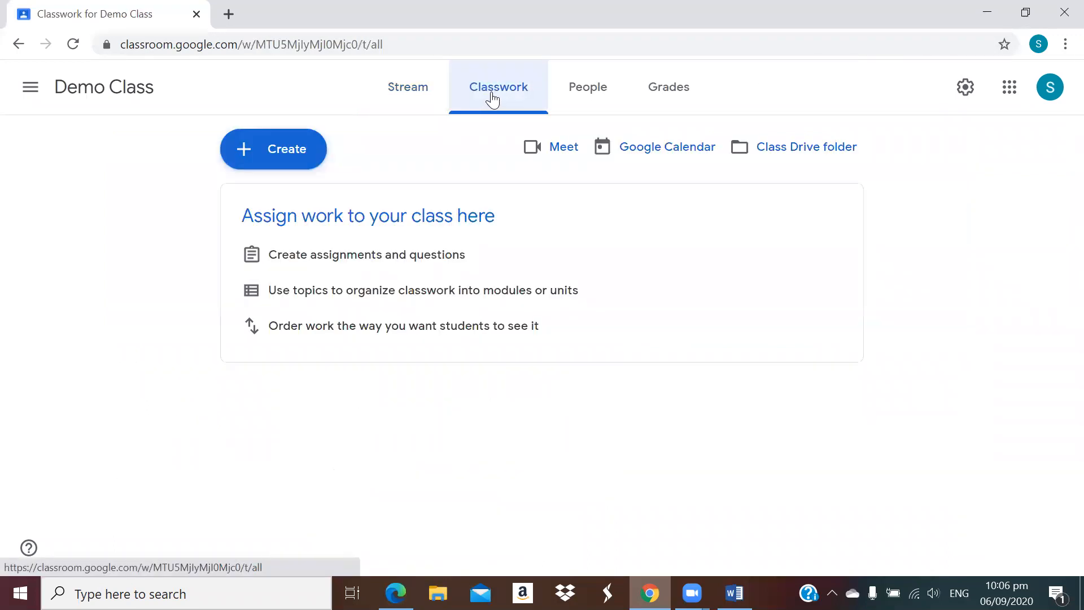
pyautogui.click(278, 161)
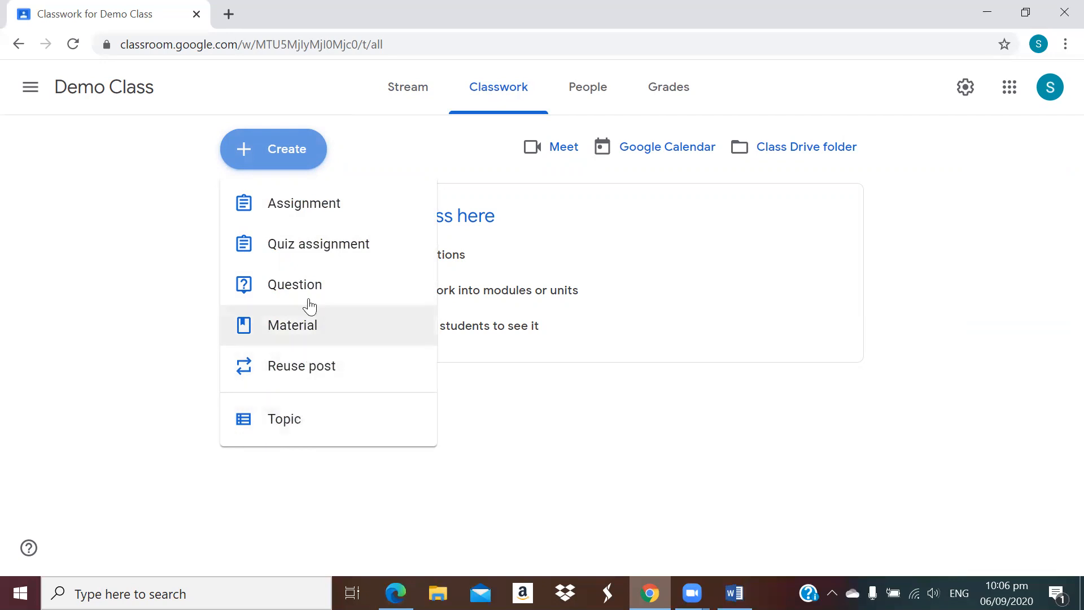
pyautogui.click(311, 218)
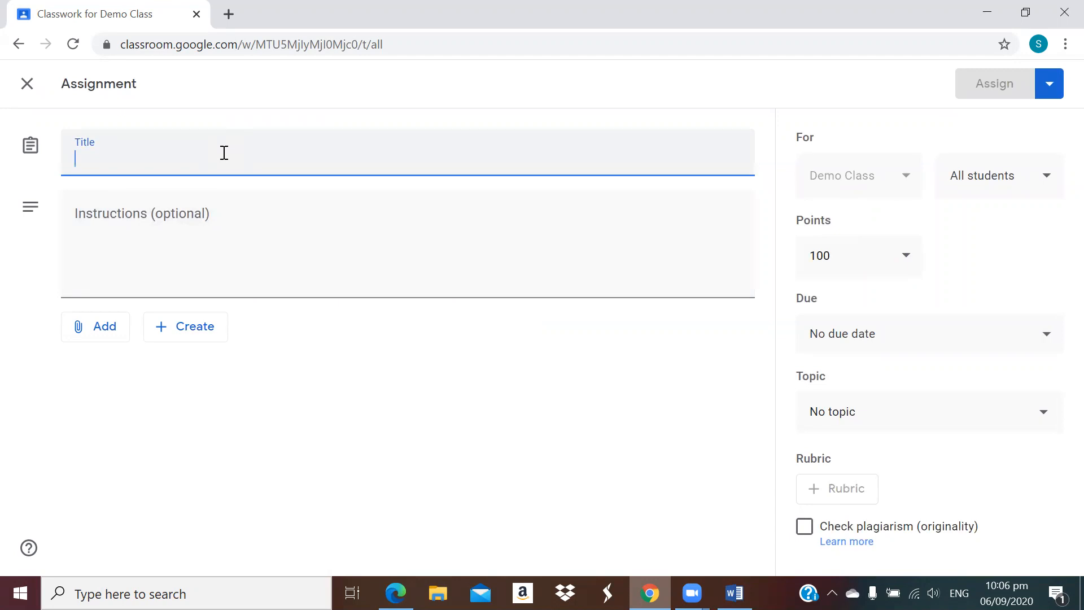
pyautogui.write('Develo')
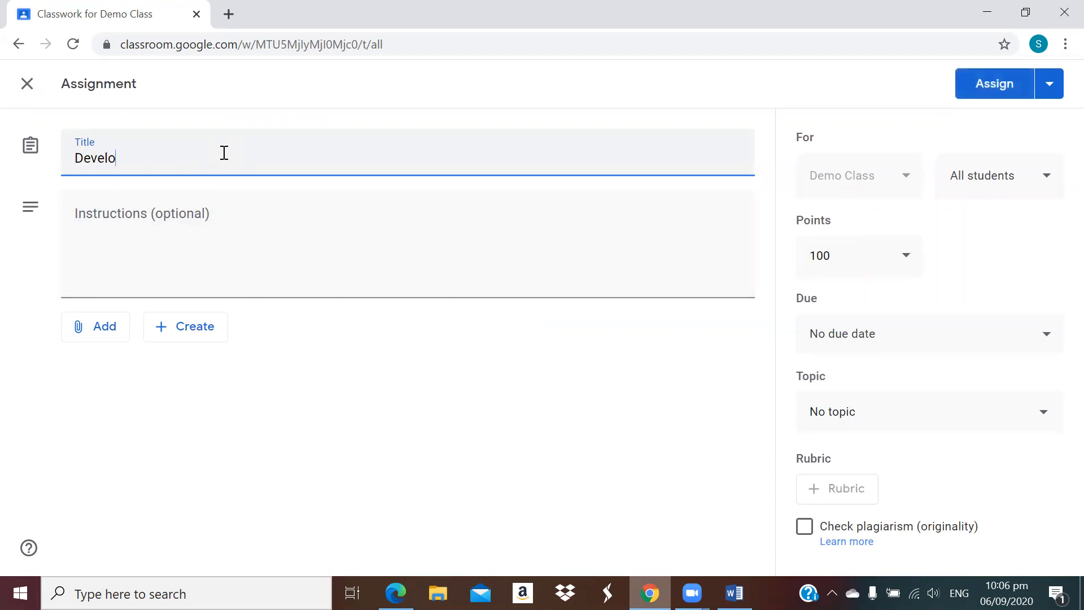
pyautogui.write('p Computer Application')
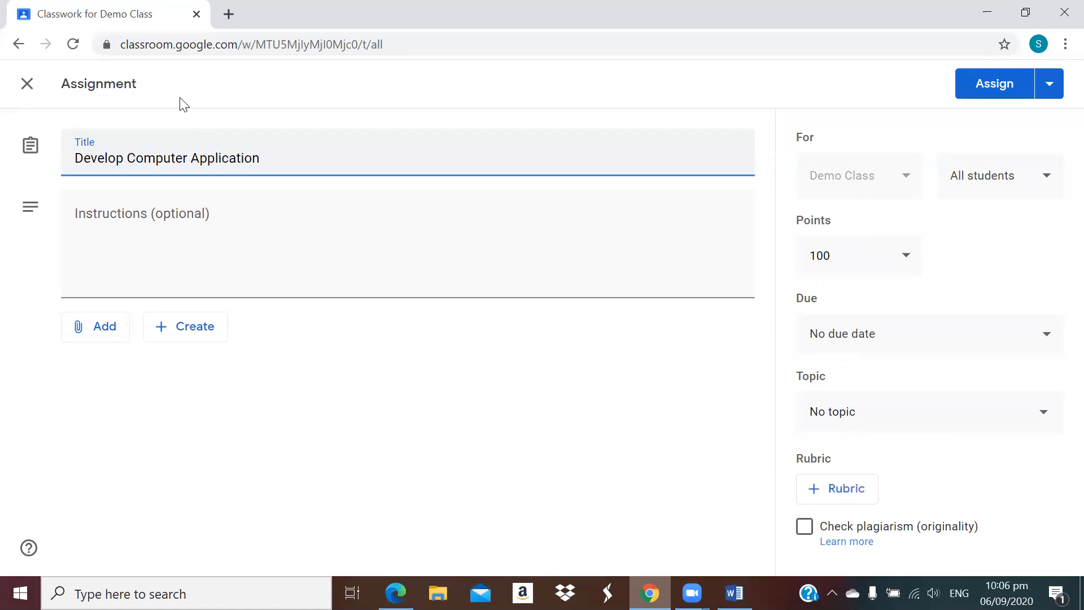
pyautogui.click(193, 229)
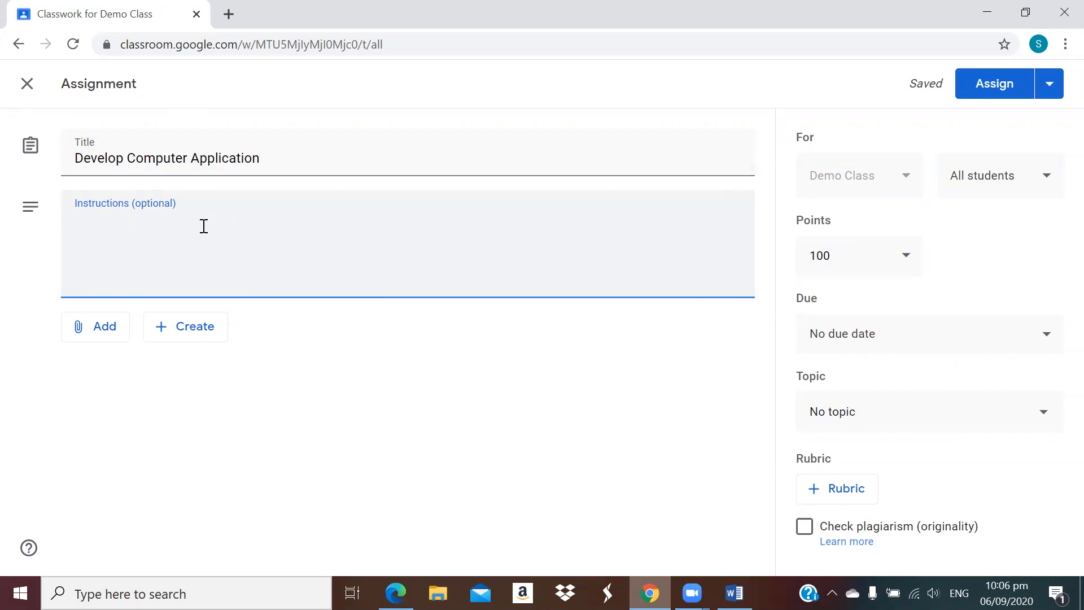
pyautogui.write('School Inventory')
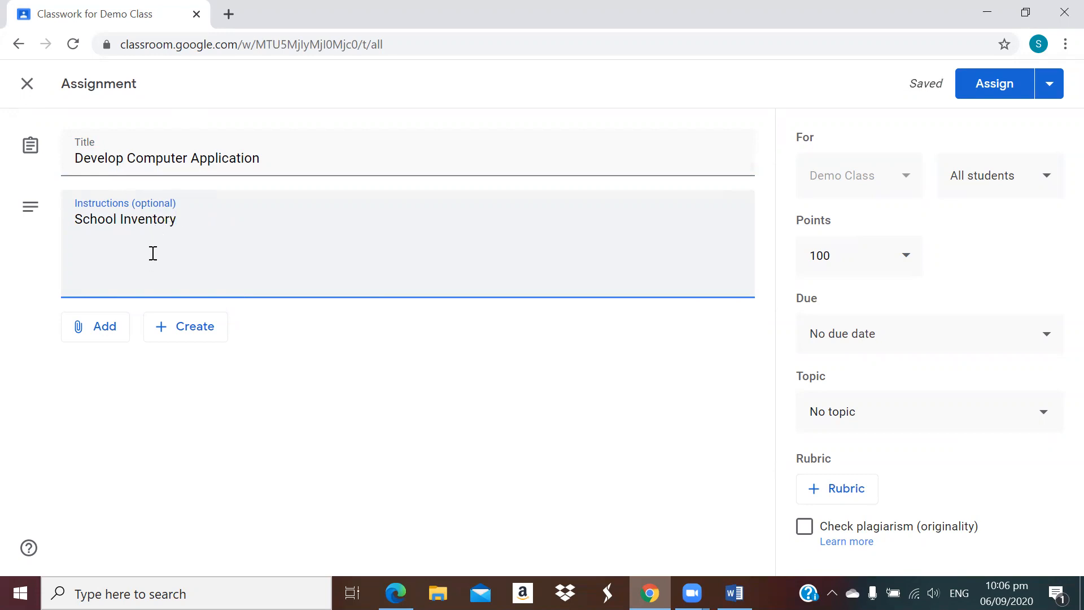
# Examine the link, My Drive and file-upload options for attaching material to the assignment, without adding anything.
pyautogui.click(111, 341)
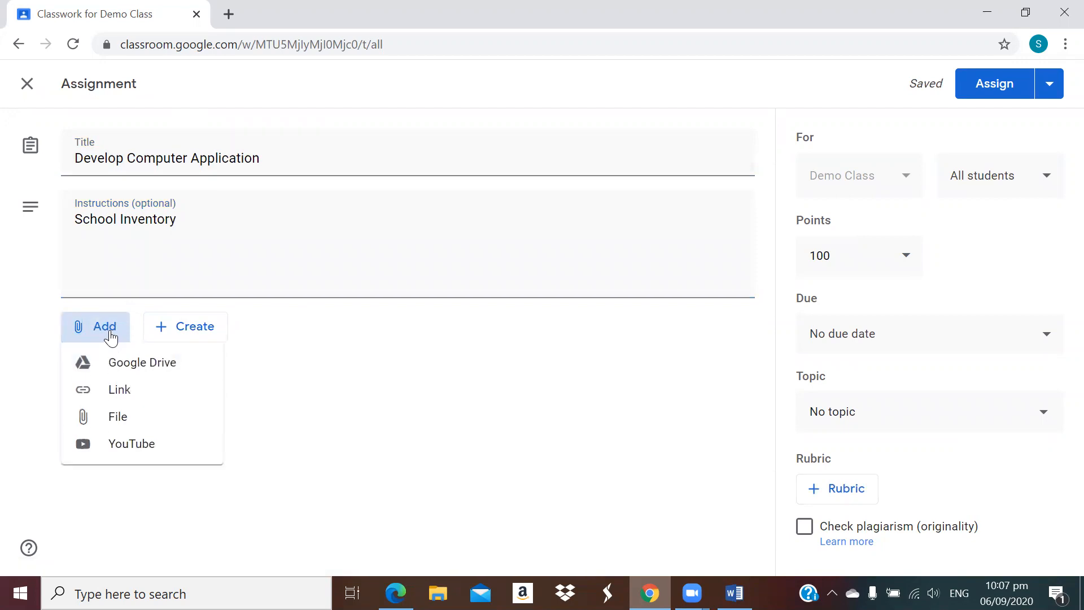
pyautogui.click(127, 391)
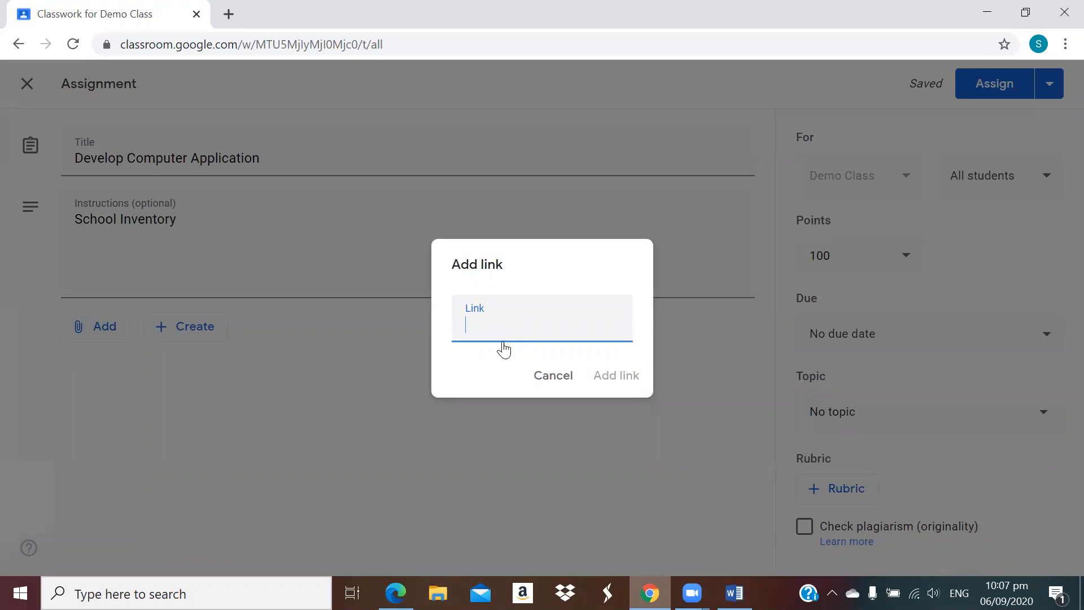
pyautogui.click(553, 388)
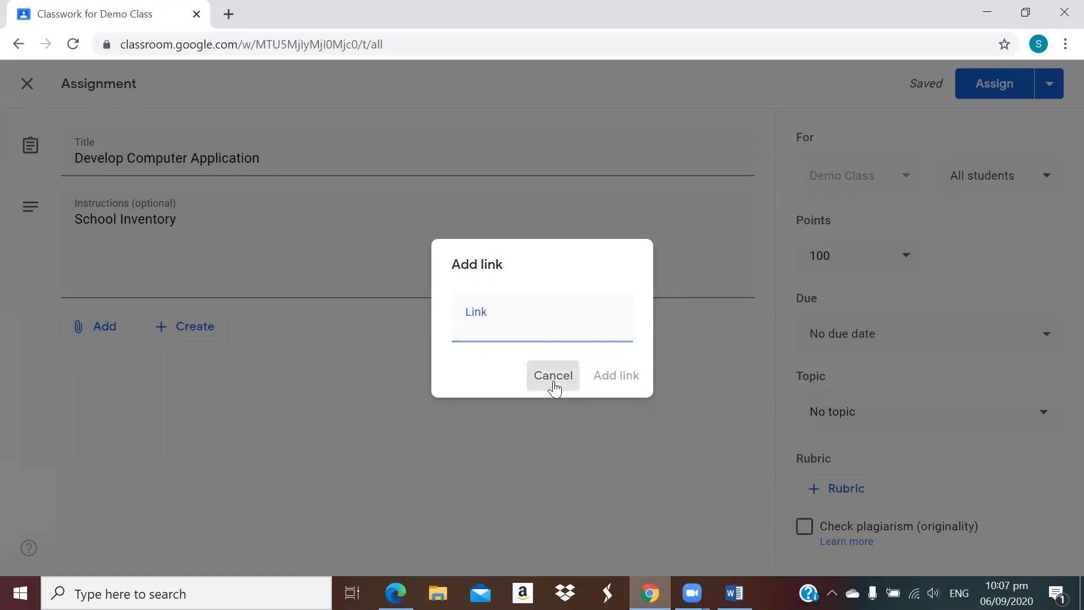
pyautogui.click(111, 333)
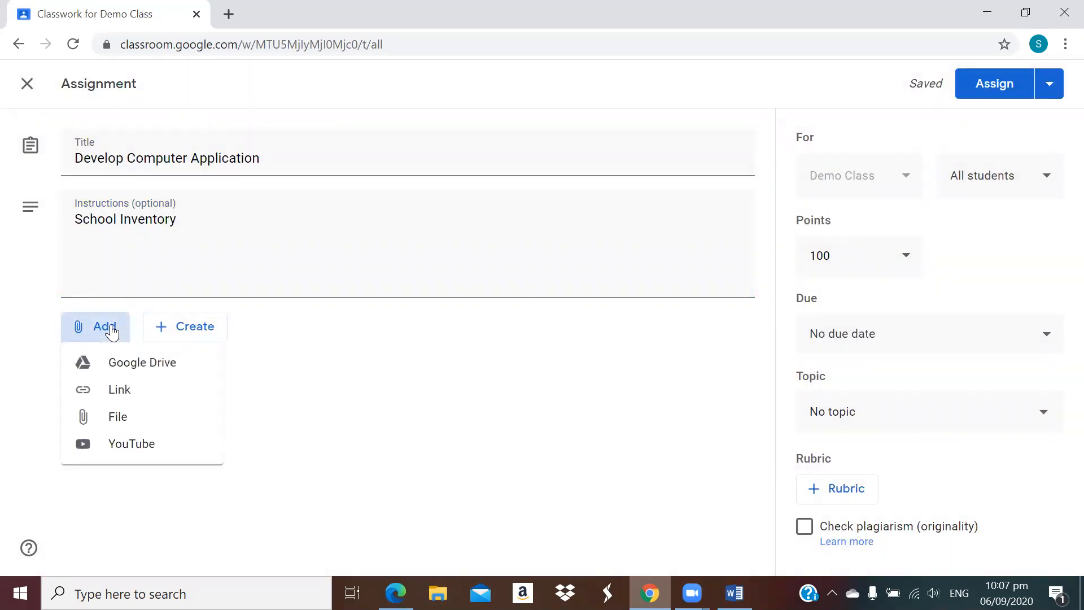
pyautogui.click(125, 418)
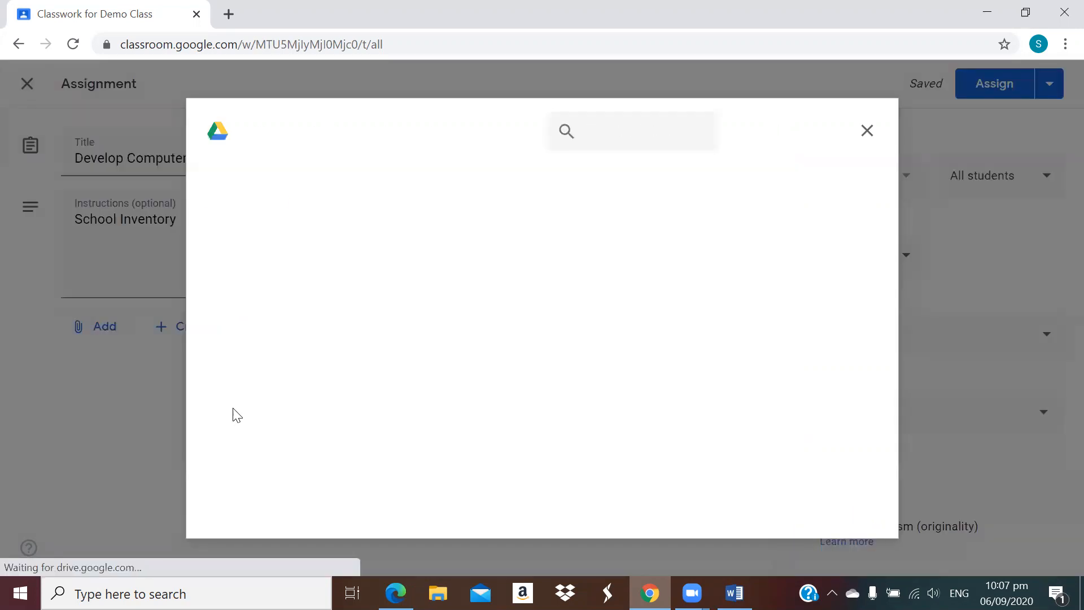
pyautogui.click(405, 188)
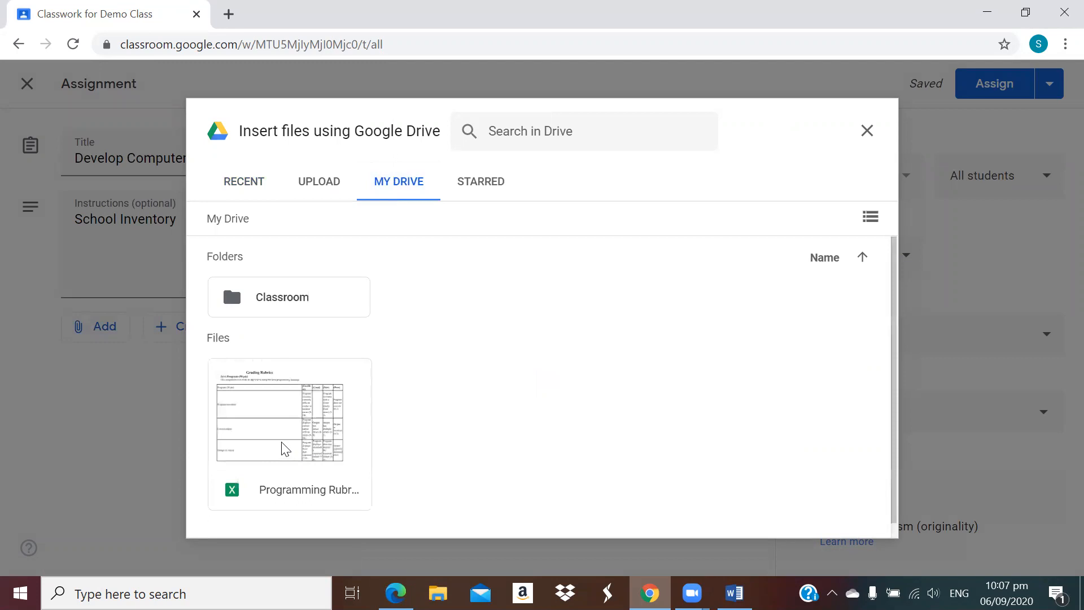
pyautogui.click(323, 194)
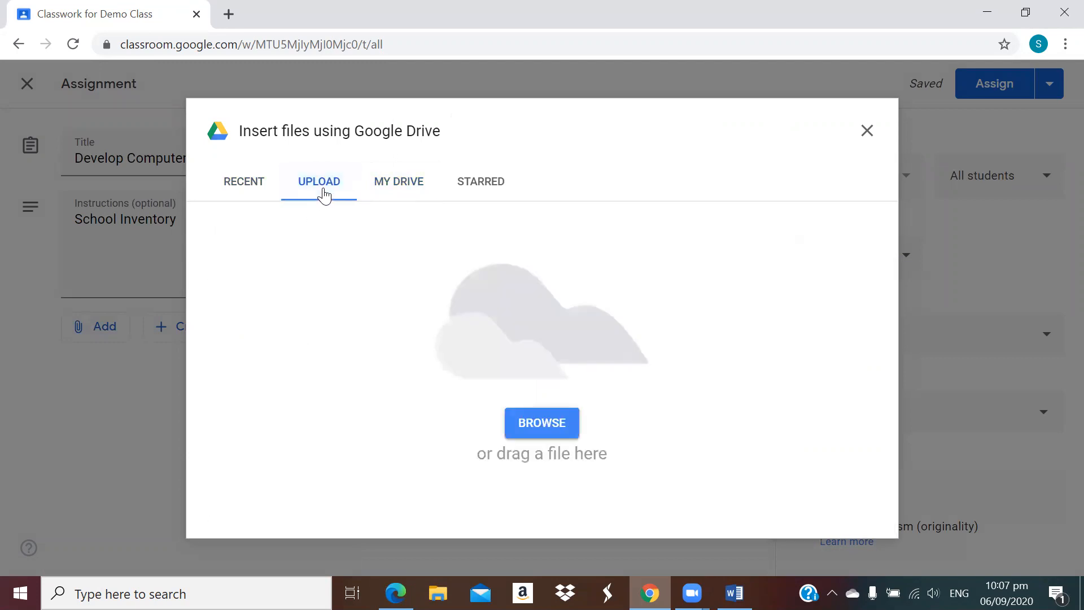
pyautogui.click(570, 431)
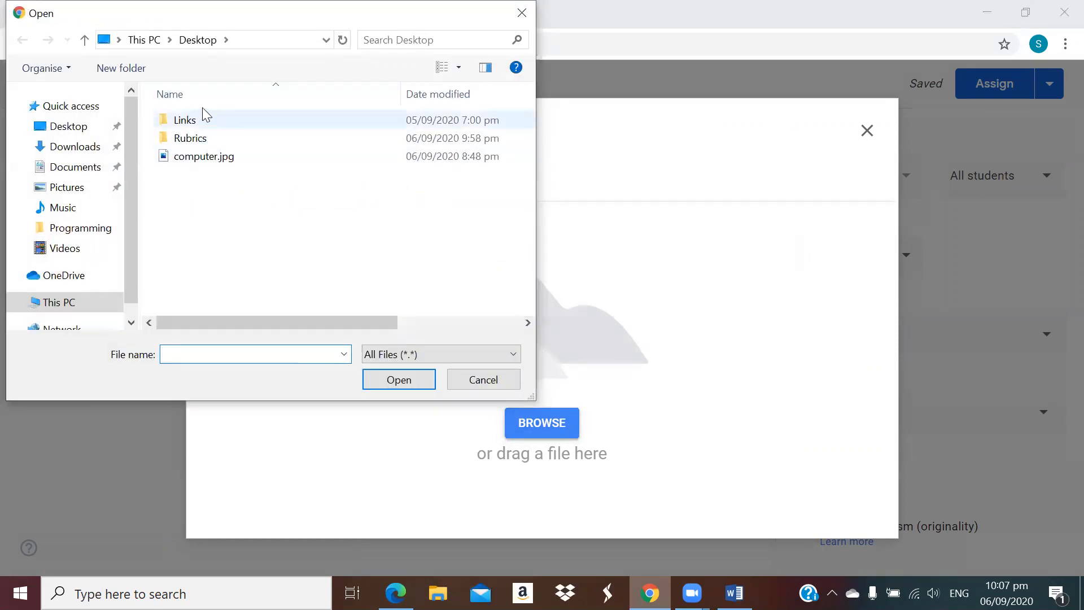
pyautogui.click(481, 380)
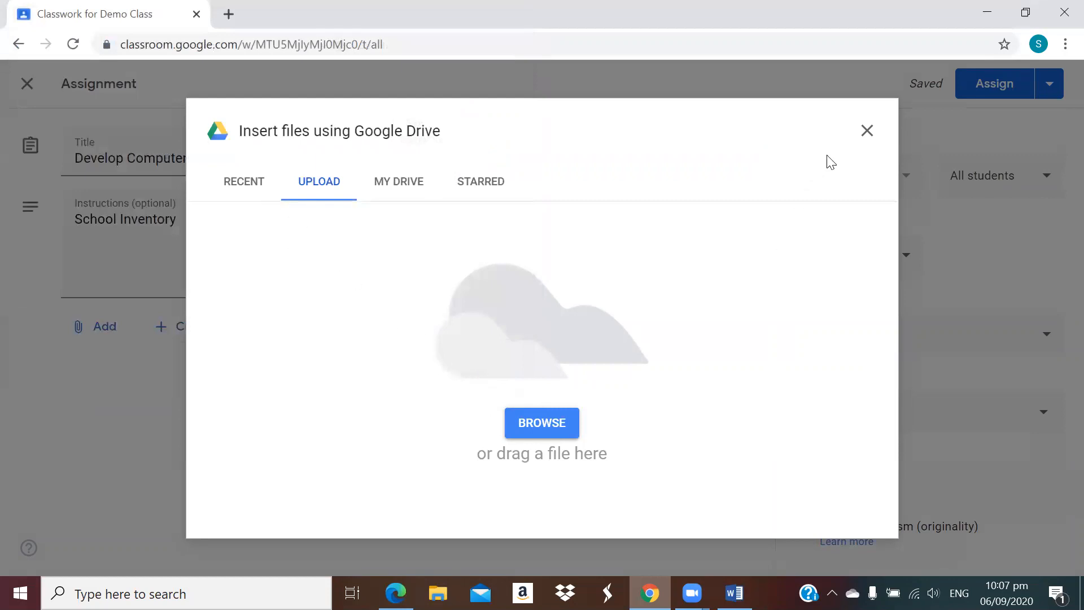
pyautogui.click(867, 130)
# Search YouTube for "programing" and select the video "Learn C language in 30 Minutes & Start Coding For Beginners in Hindi".
pyautogui.click(96, 332)
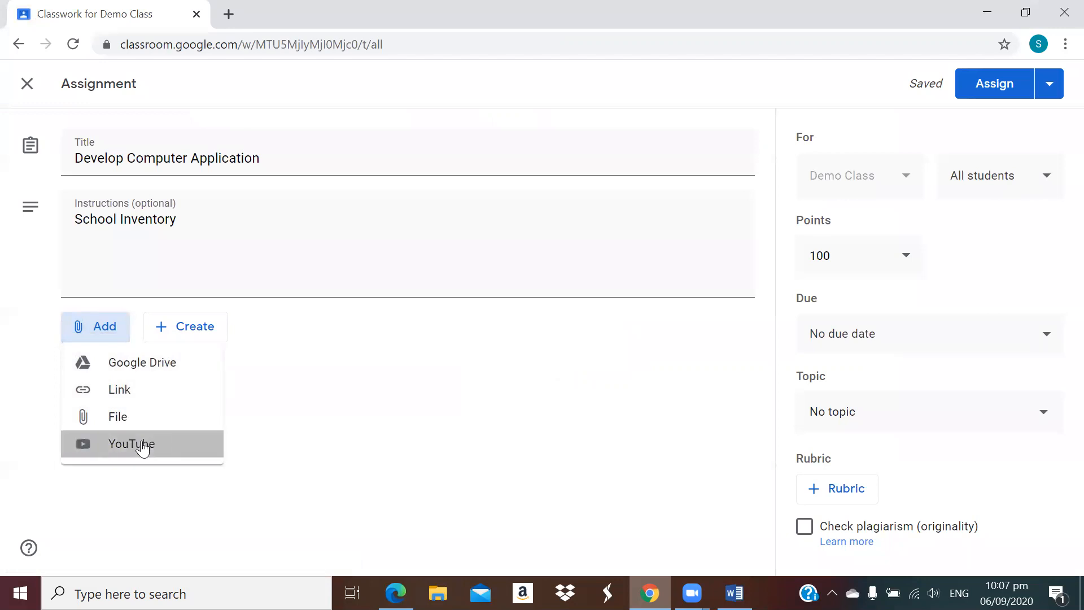
pyautogui.click(143, 445)
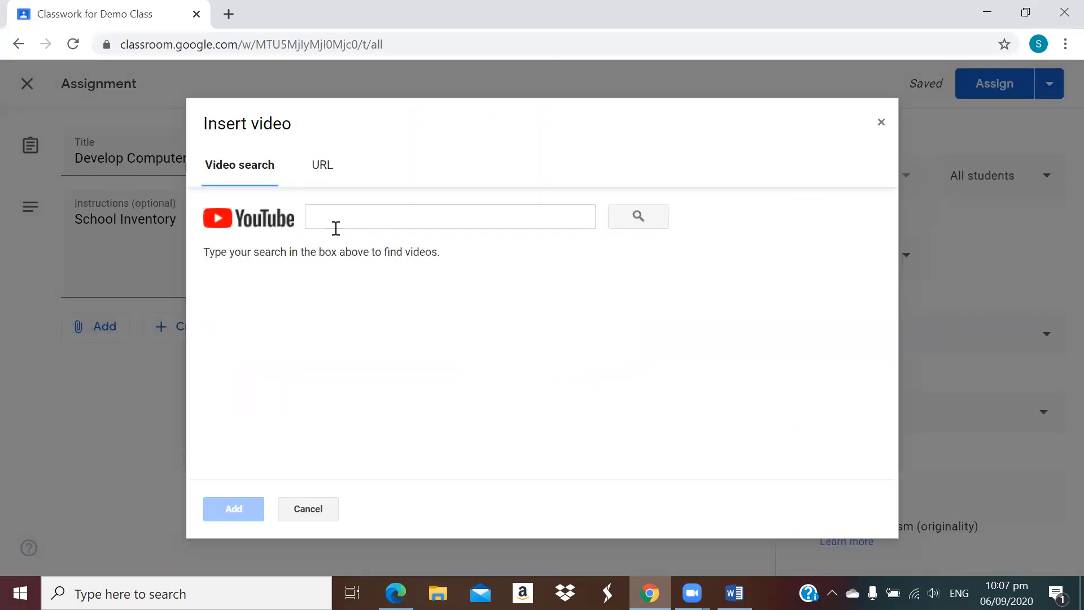
pyautogui.click(393, 219)
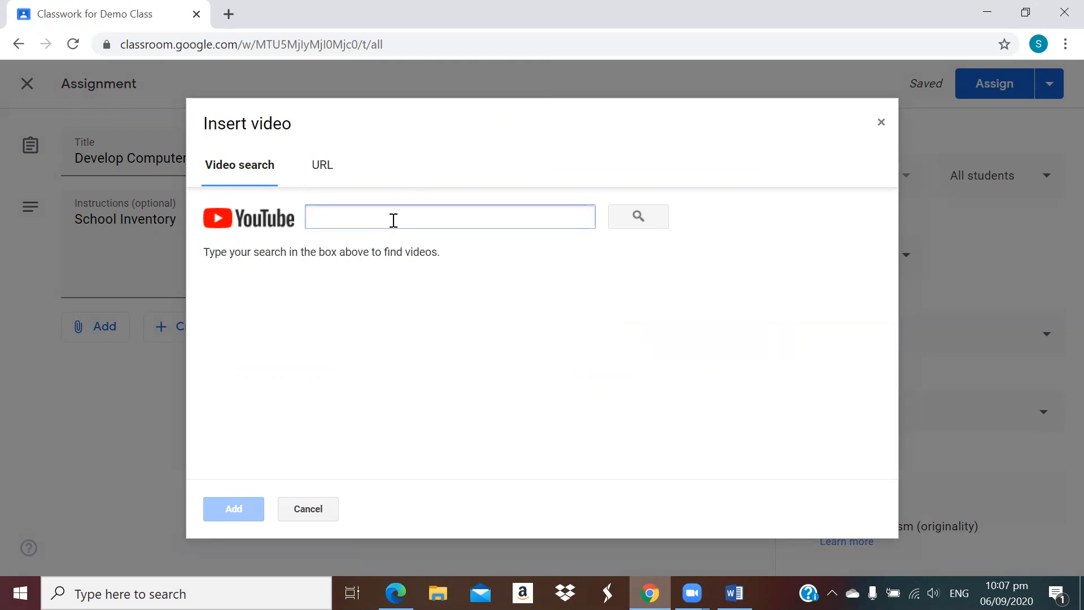
pyautogui.write('programing')
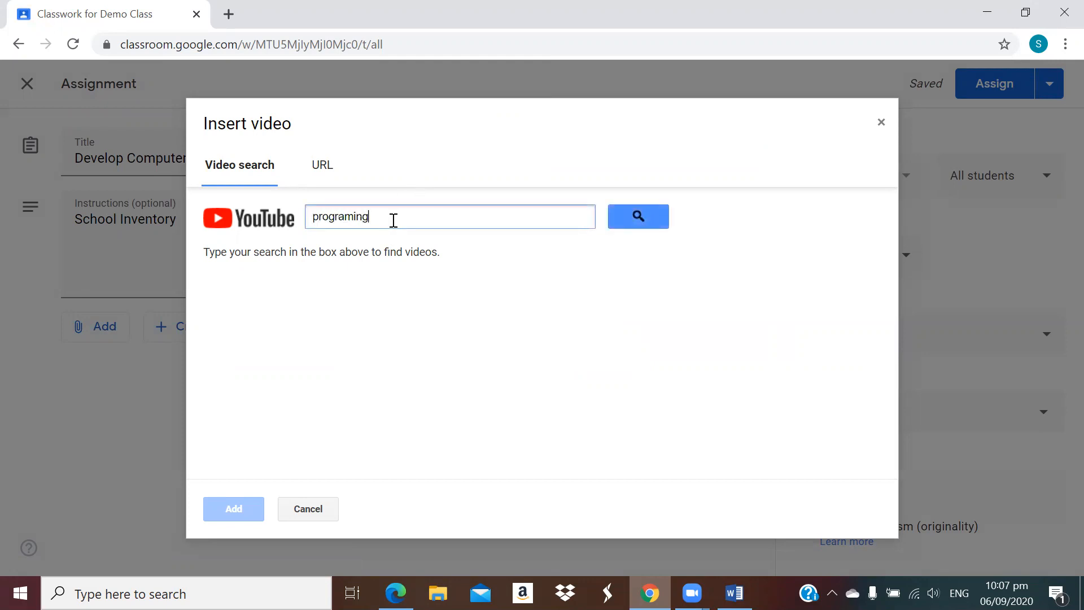
pyautogui.press('Return')
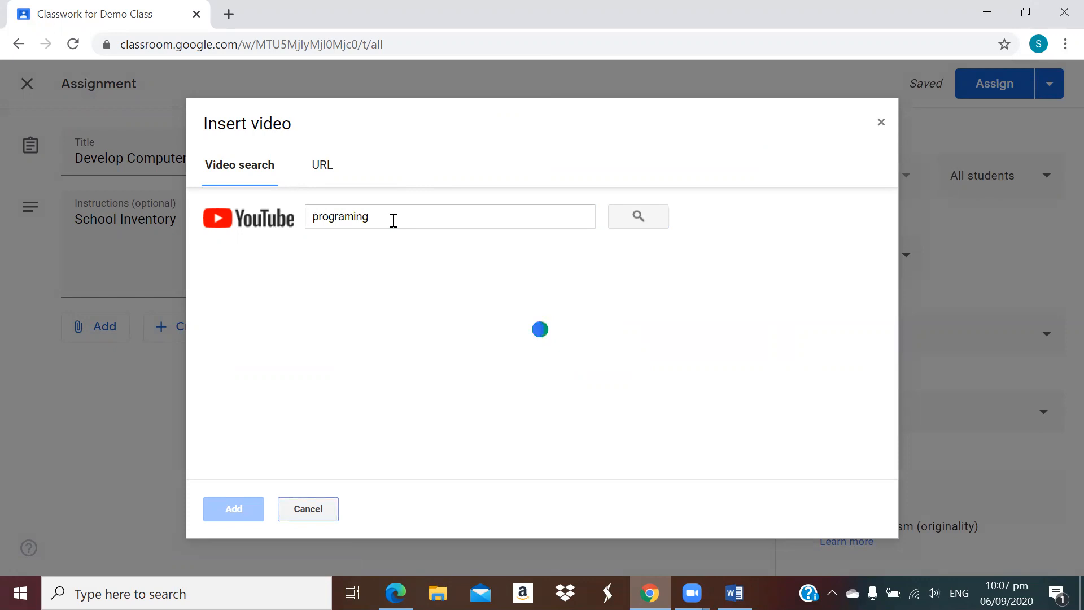
pyautogui.scroll(-4, 316, 375)
pyautogui.scroll(3, 316, 378)
pyautogui.click(361, 362)
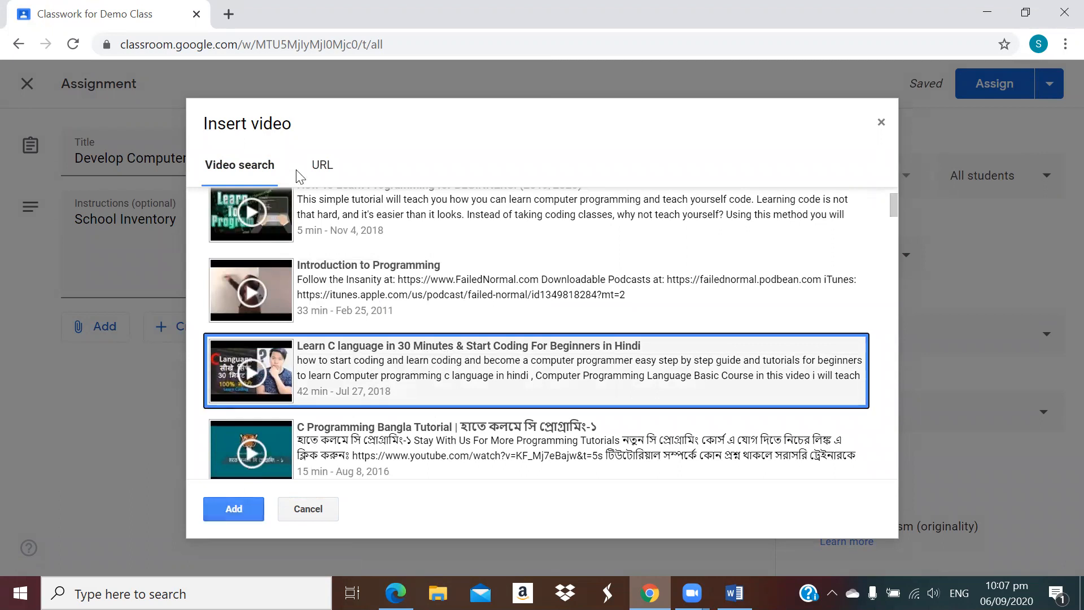
# Look at the video URL option, attach the YouTube video "Introduction to Programming" instead, and remove it from the assignment.
pyautogui.click(323, 168)
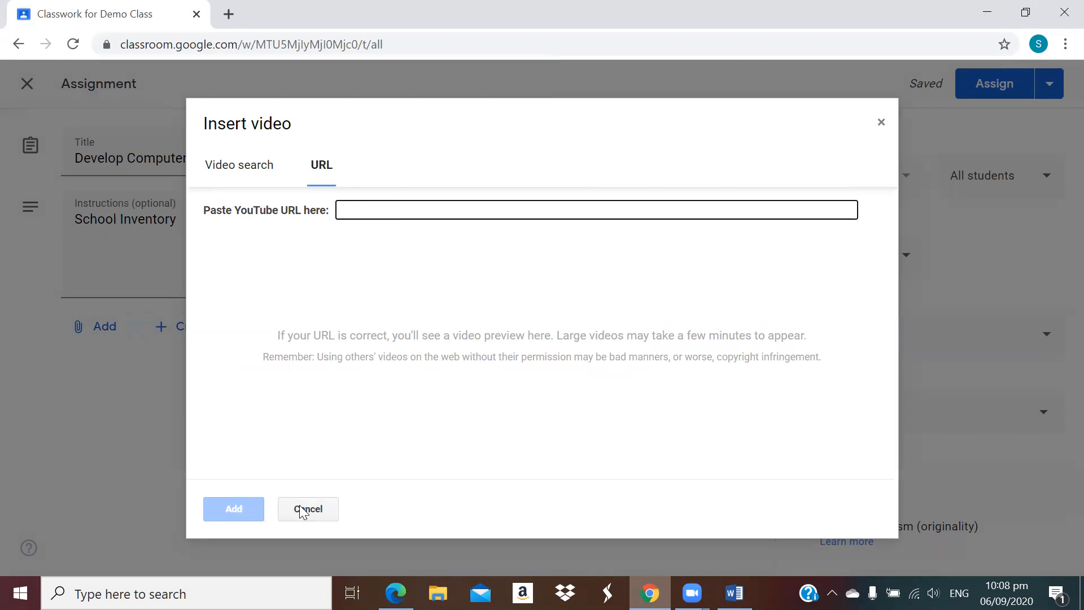
pyautogui.click(270, 165)
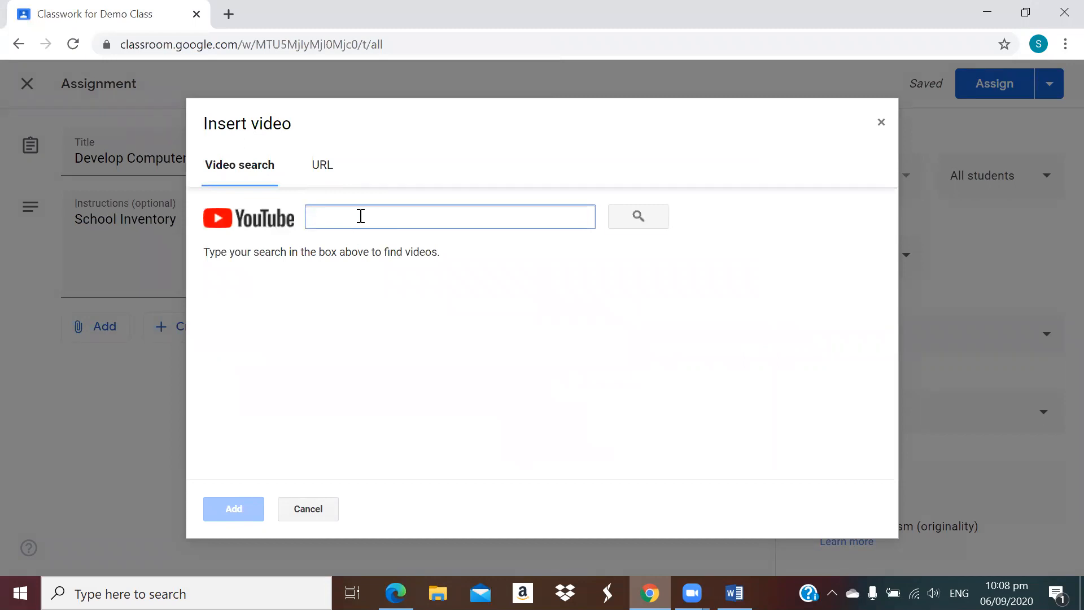
pyautogui.write('programm')
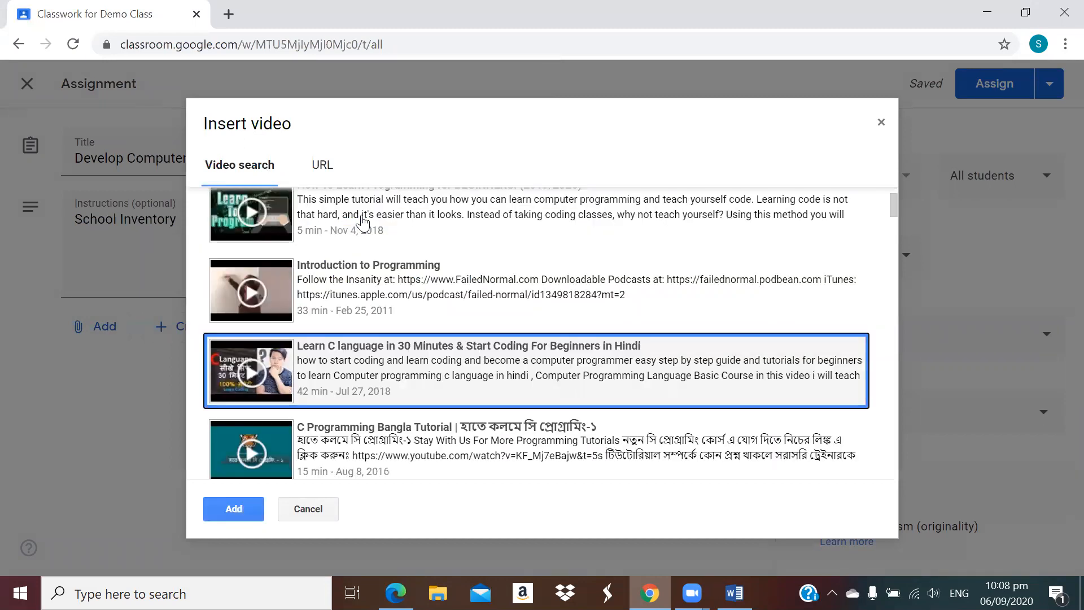
pyautogui.click(360, 285)
pyautogui.click(239, 501)
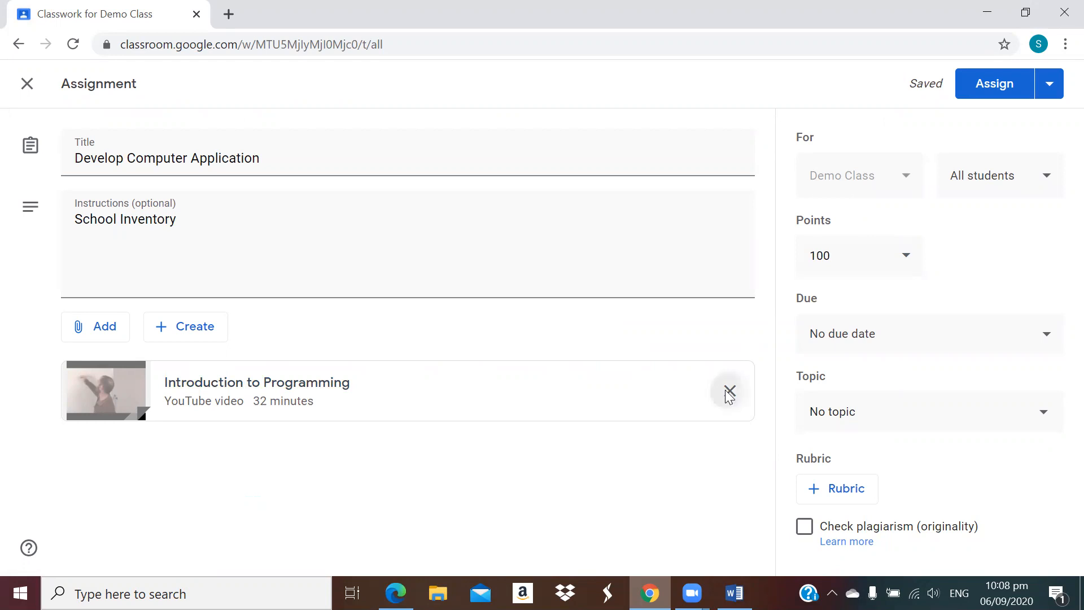
pyautogui.click(729, 394)
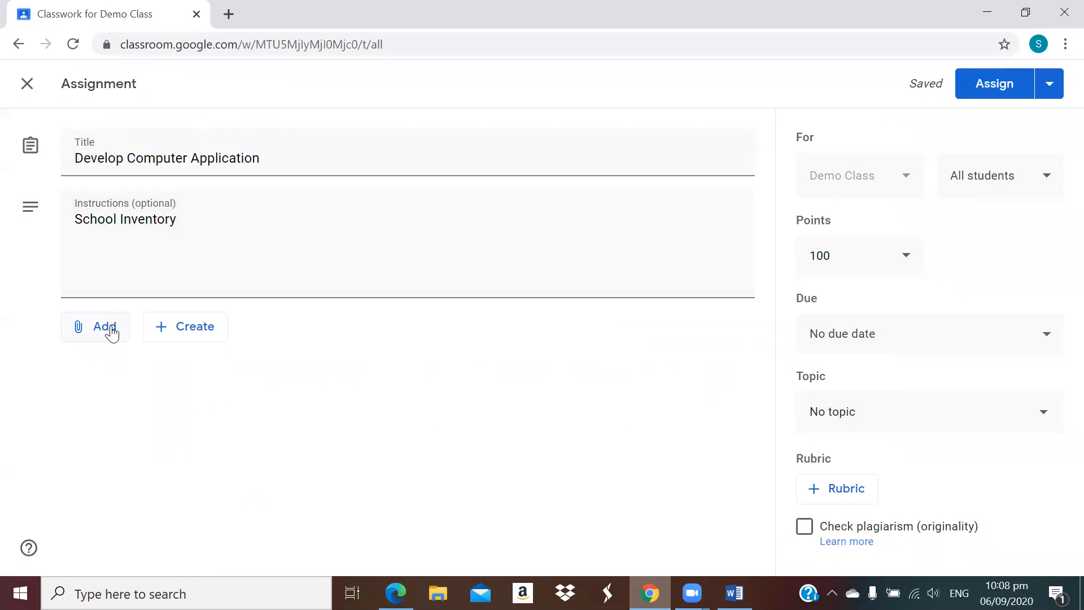
# Upload computer.jpg from the Desktop as an attachment to the assignment.
pyautogui.click(112, 332)
pyautogui.click(128, 422)
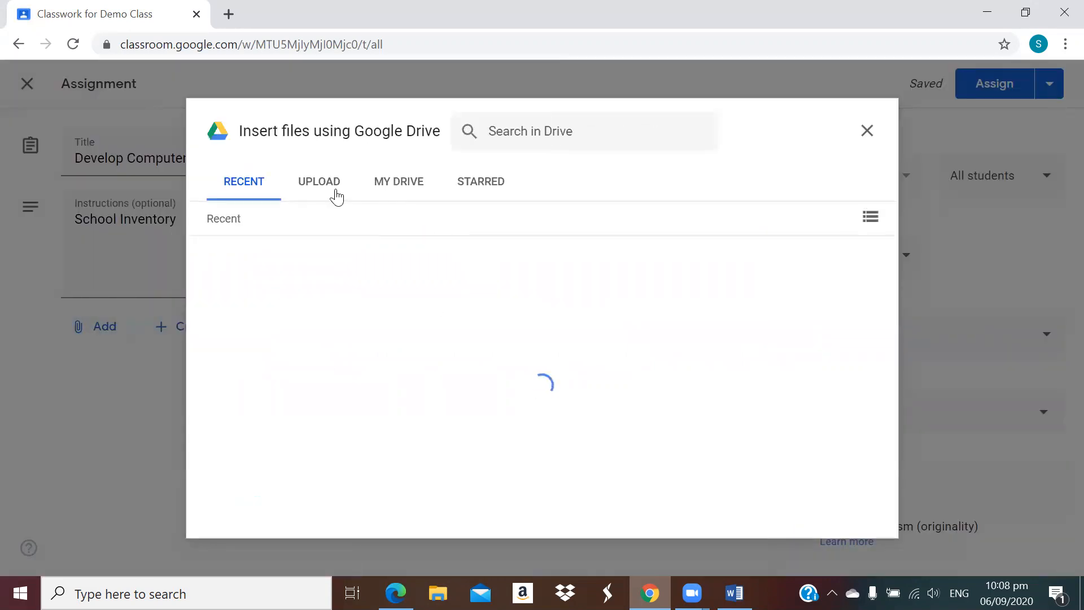
pyautogui.click(337, 197)
pyautogui.click(554, 419)
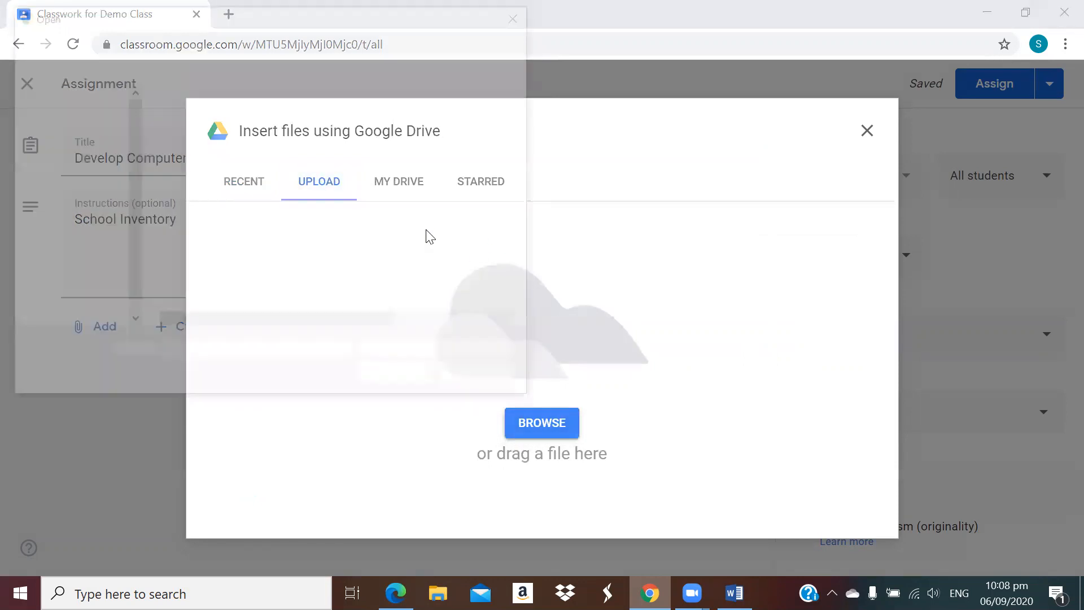
pyautogui.doubleClick(224, 156)
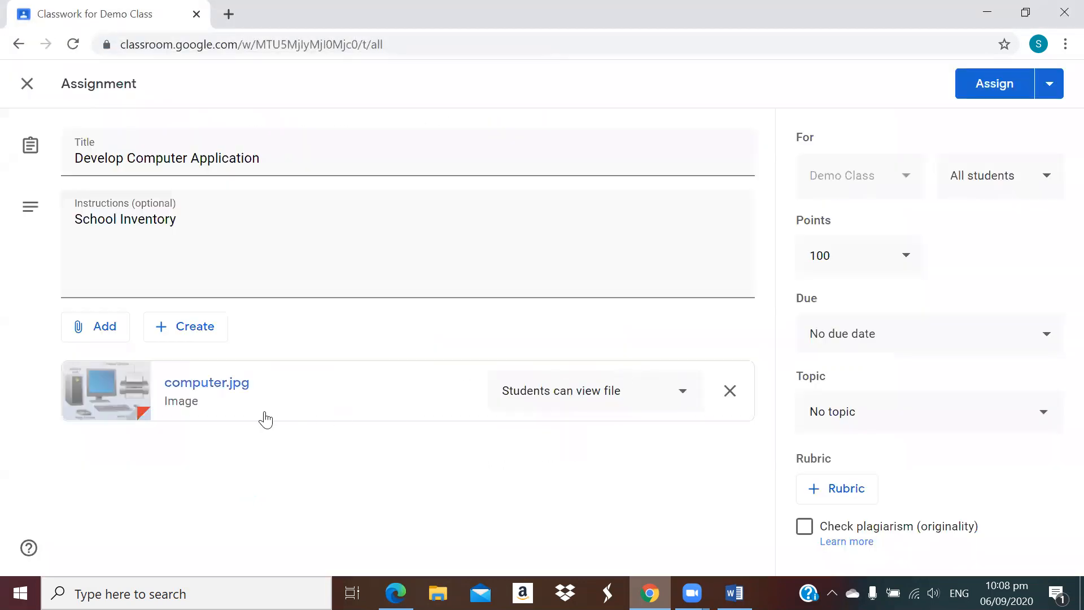
# Review the student access options for computer.jpg and remove the attachment from the assignment.
pyautogui.click(636, 405)
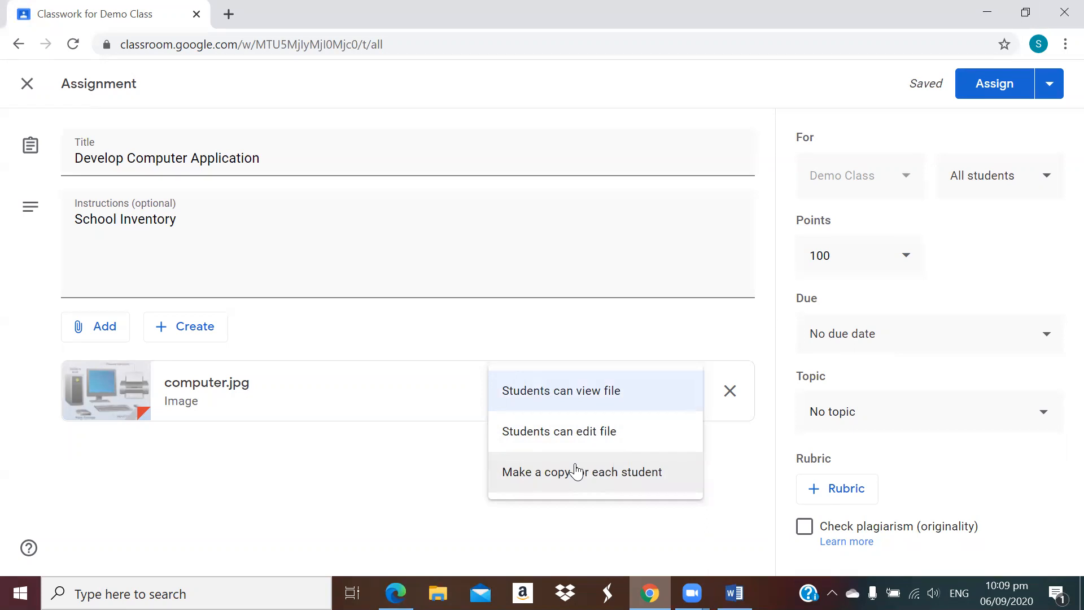
pyautogui.click(442, 490)
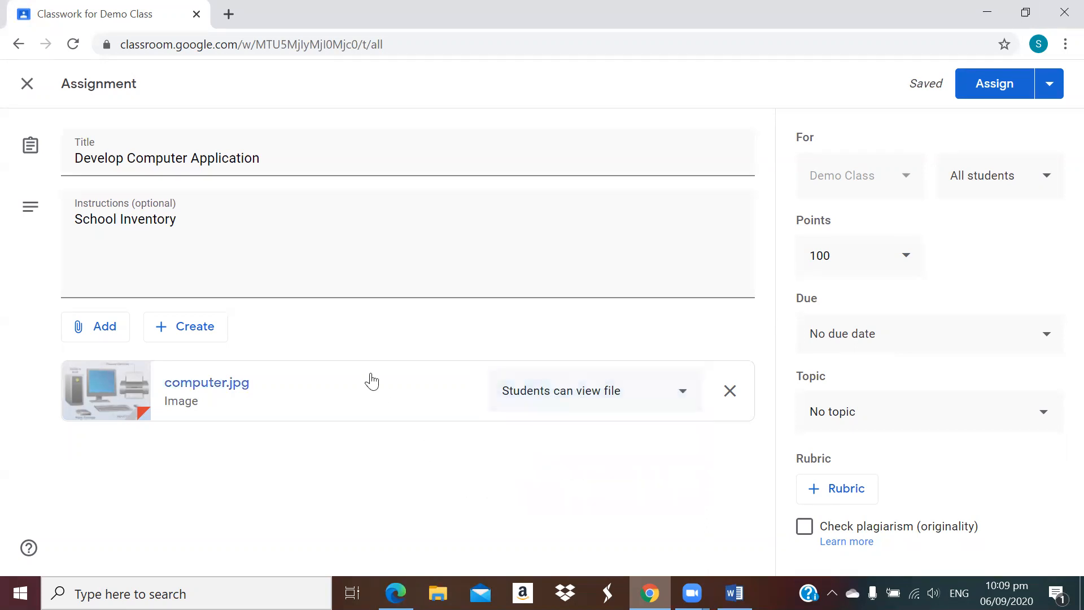
pyautogui.click(729, 394)
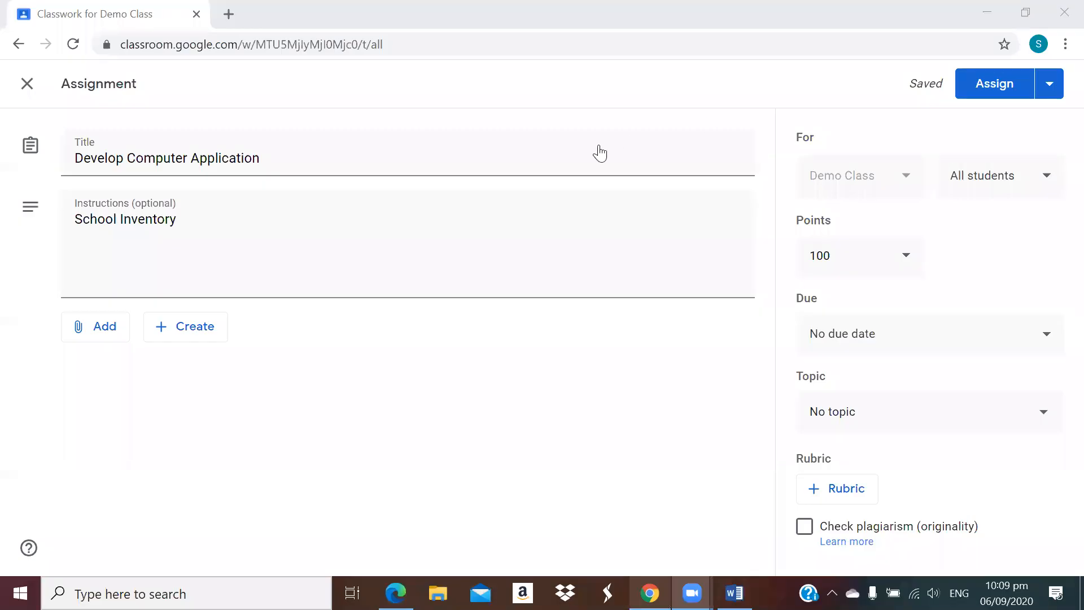
# Create a new blank Google Docs document from within the assignment.
pyautogui.click(206, 337)
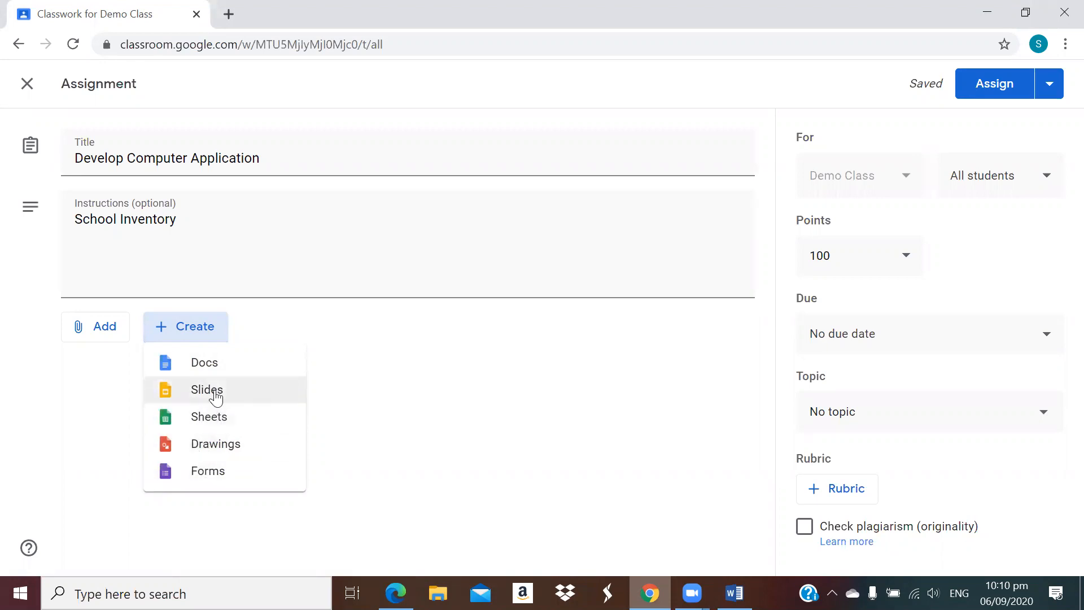
pyautogui.click(209, 367)
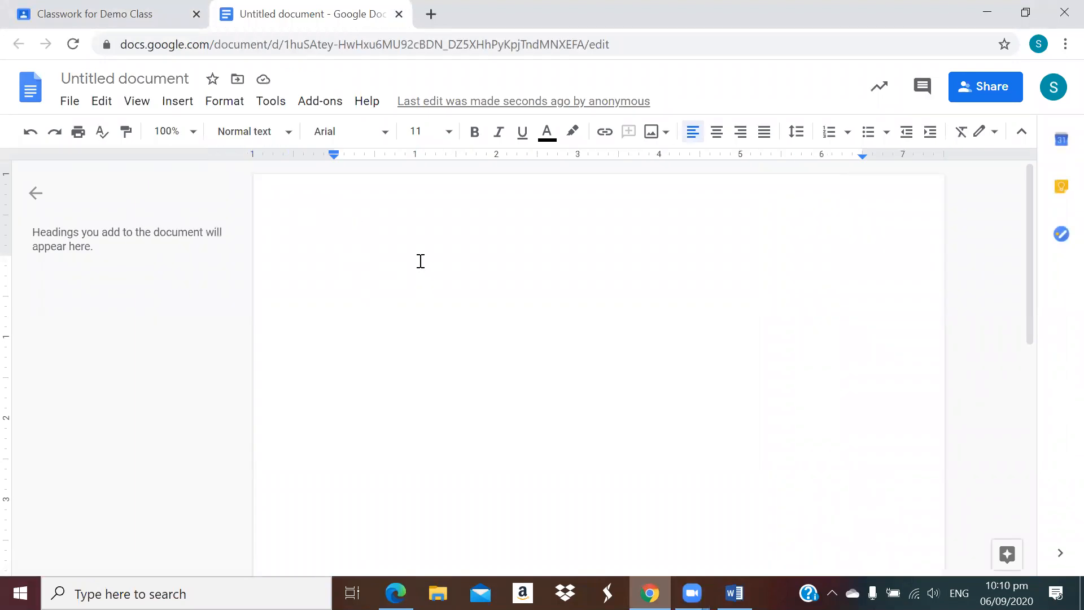
# Enter the heading "Assignment" in the blank document, correcting its spelling, and add a new line after it.
pyautogui.write('Assi')
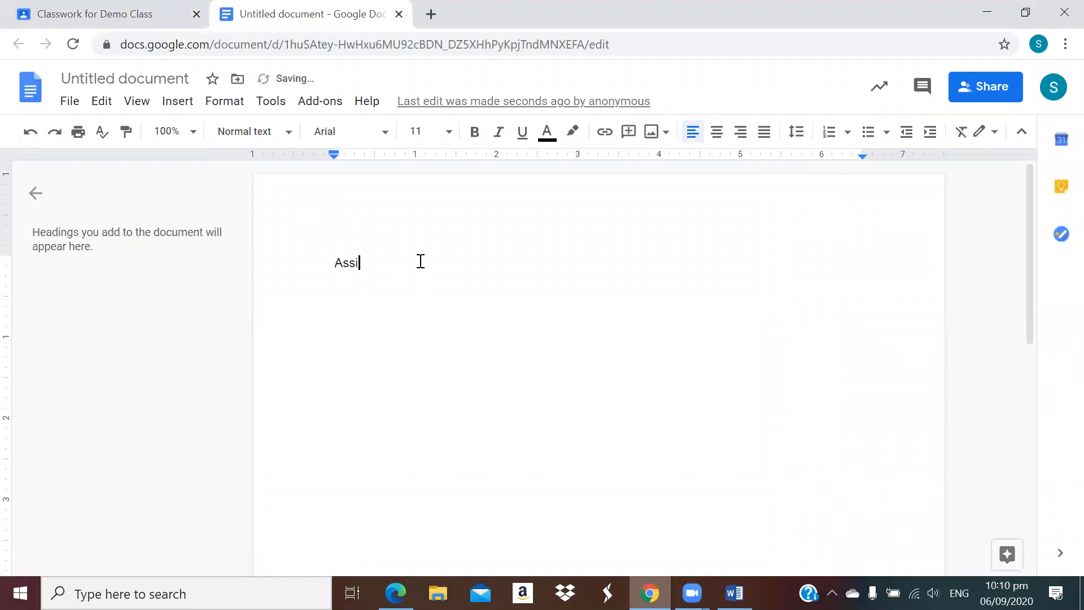
pyautogui.write('gnemt')
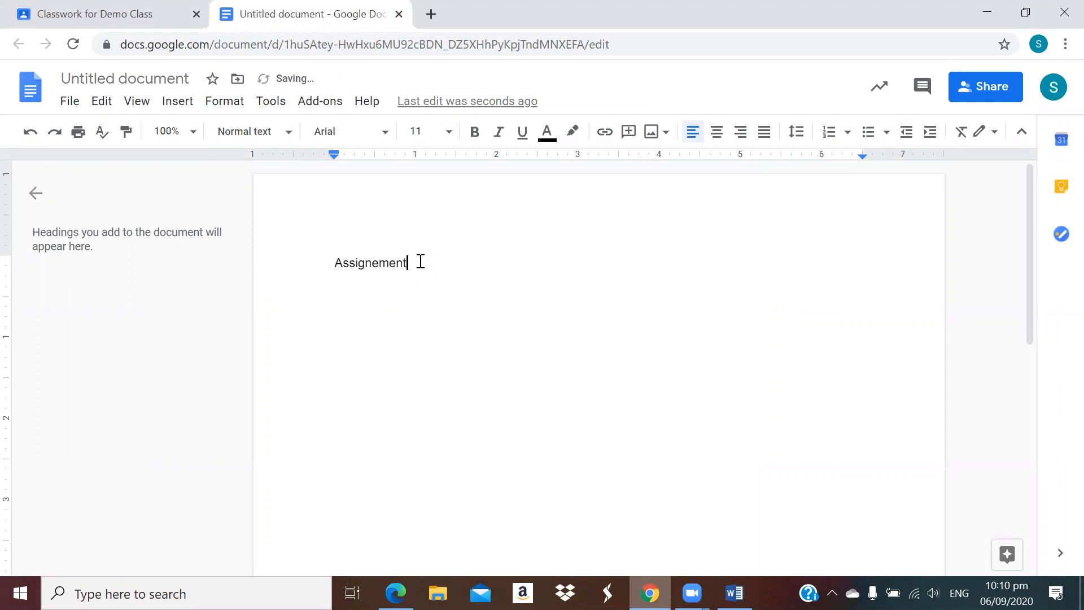
pyautogui.press('BackSpace')
pyautogui.press('BackSpace')
pyautogui.press('BackSpace')
pyautogui.press('BackSpace')
pyautogui.write('ment')
pyautogui.press('Return')
# Format the "Assignment" heading as 24 pt bold text and center it.
pyautogui.moveTo(422, 262); pyautogui.dragTo(334, 262)
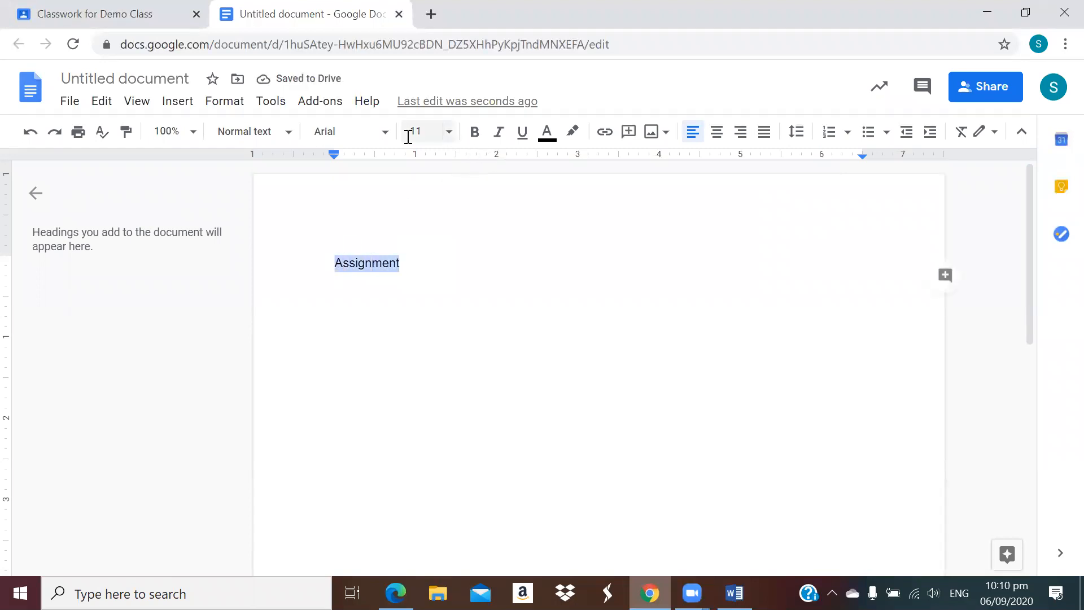
pyautogui.click(450, 135)
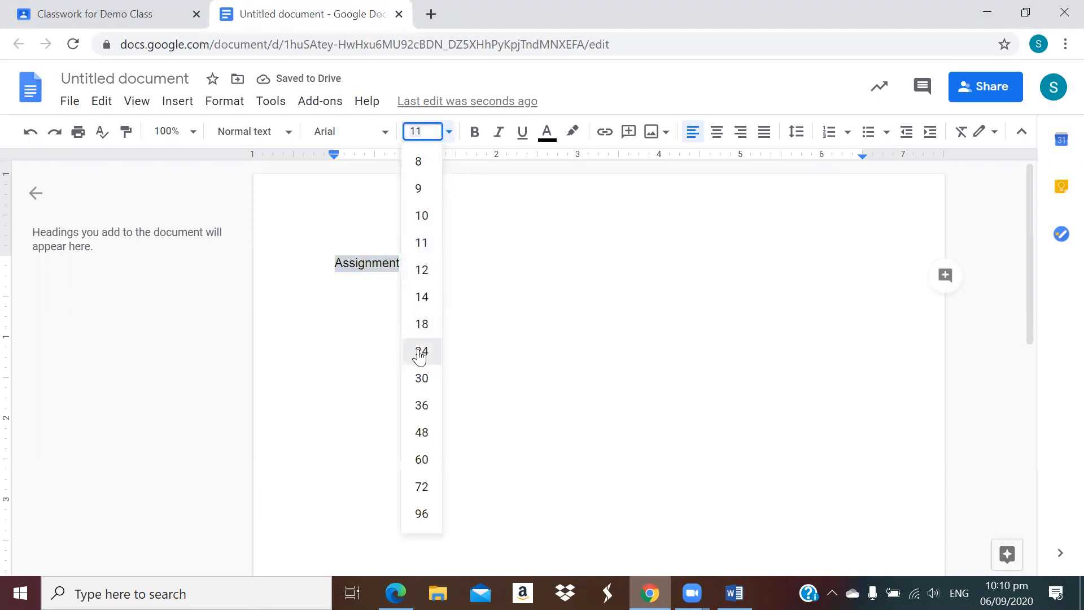
pyautogui.click(421, 350)
pyautogui.click(476, 133)
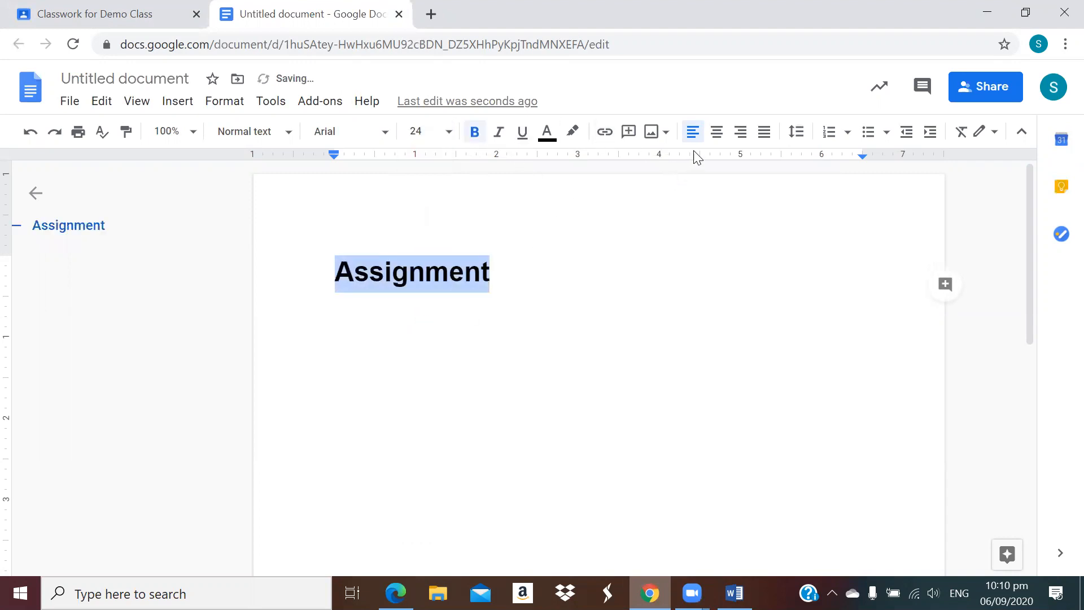
pyautogui.click(718, 134)
pyautogui.click(707, 281)
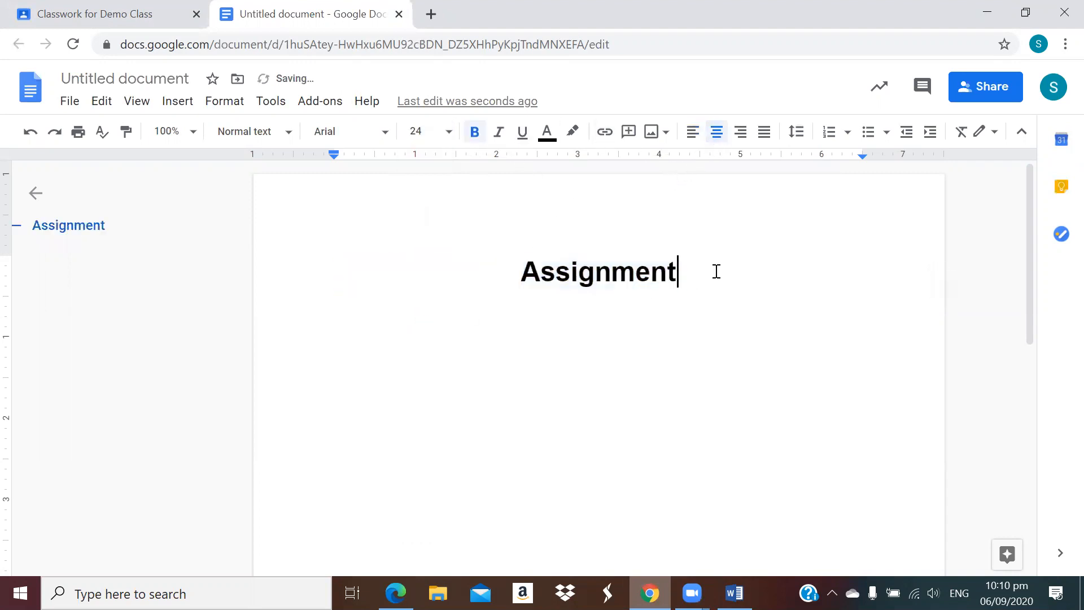
# Add the second heading line "Inventory Program in Java" below "Assignment".
pyautogui.press('Return')
pyautogui.write('Invent')
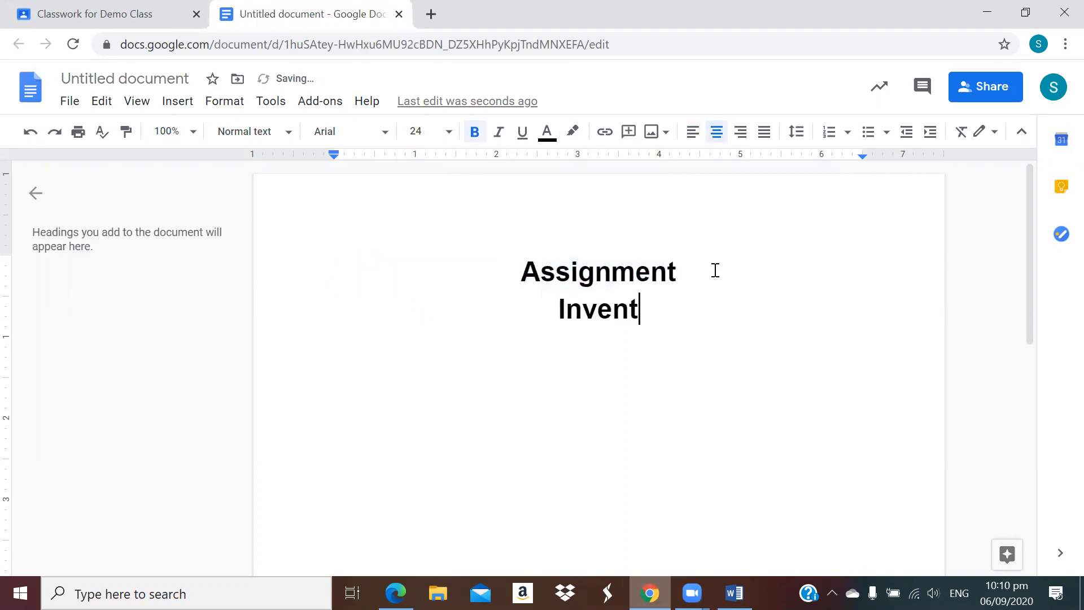
pyautogui.write('ory Program')
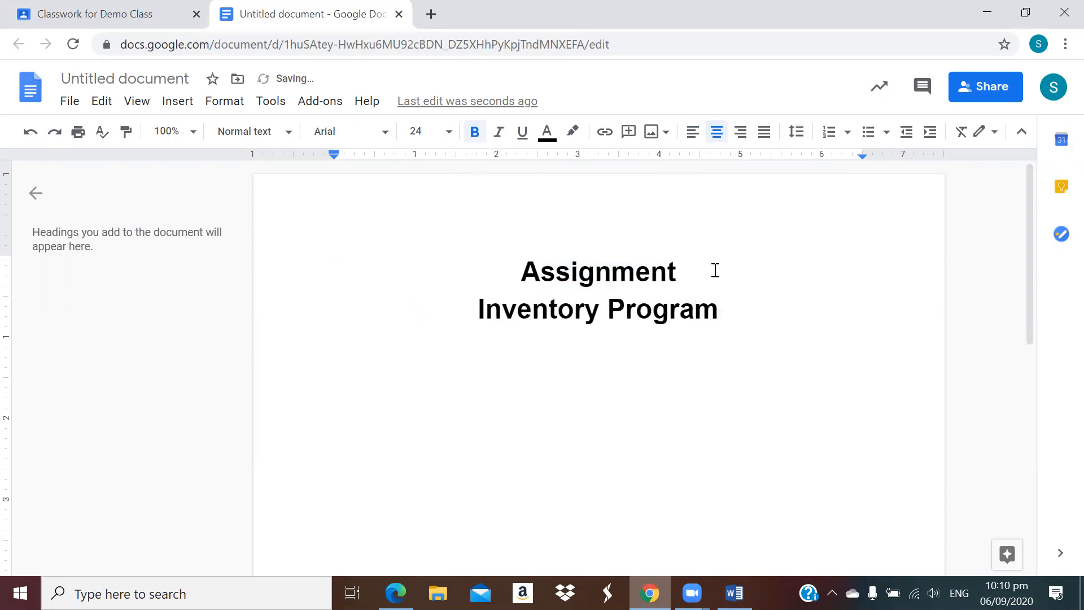
pyautogui.write(' in Java')
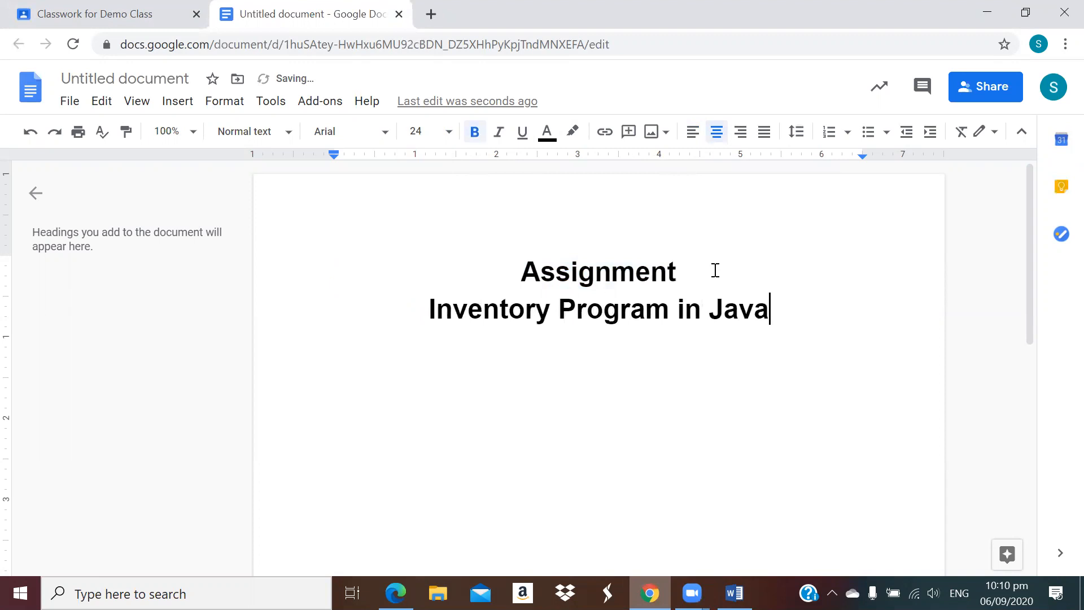
# Add a left-aligned 11 pt "Instructions:" line below the headings, followed by the item lines "1-" and "2-".
pyautogui.press('Return')
pyautogui.click(692, 134)
pyautogui.click(450, 132)
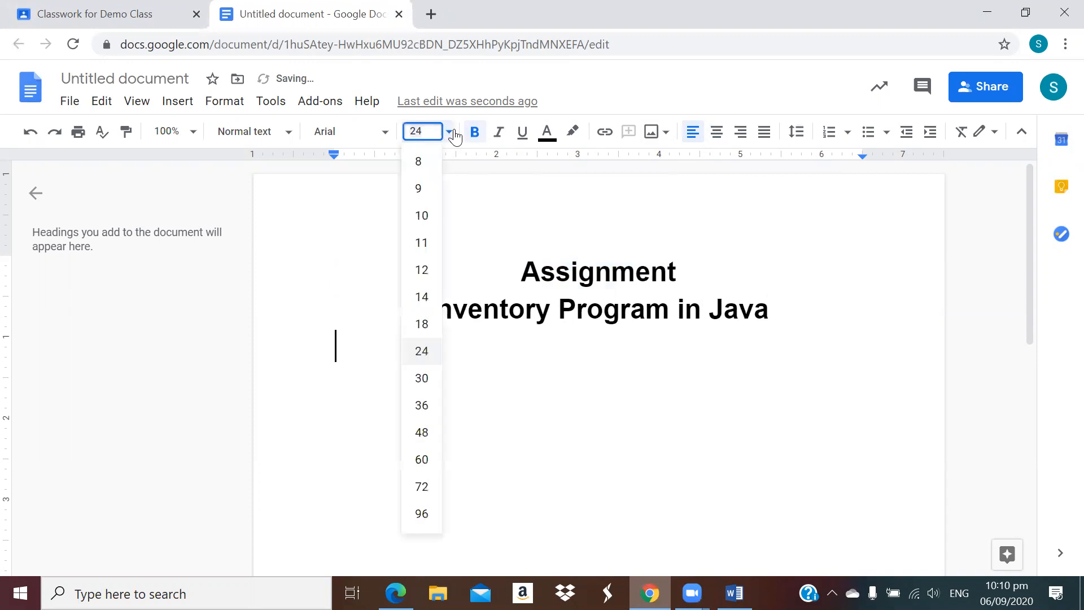
pyautogui.click(423, 244)
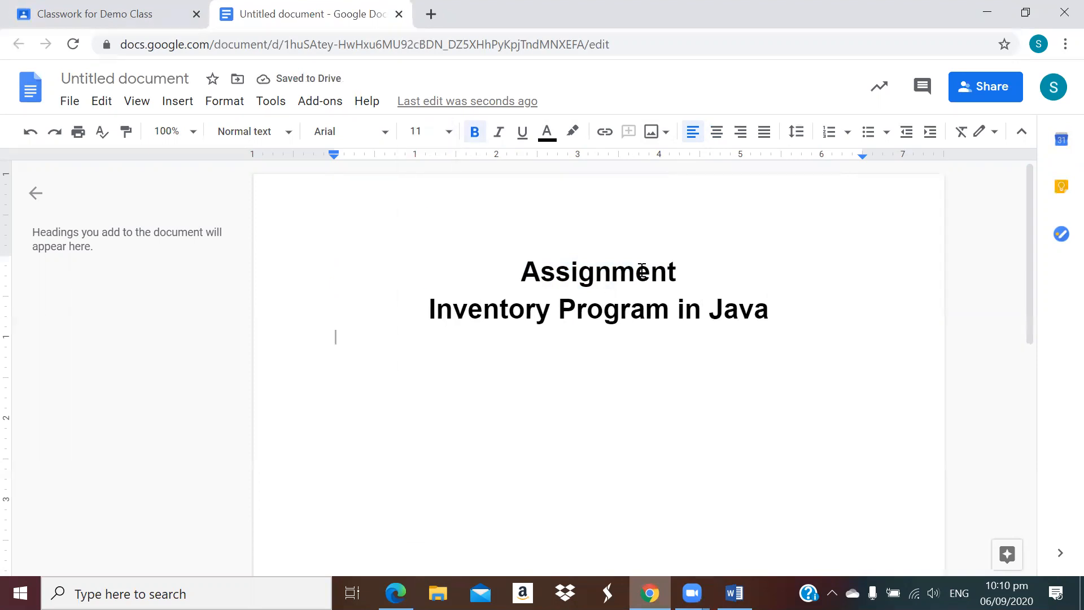
pyautogui.write('In')
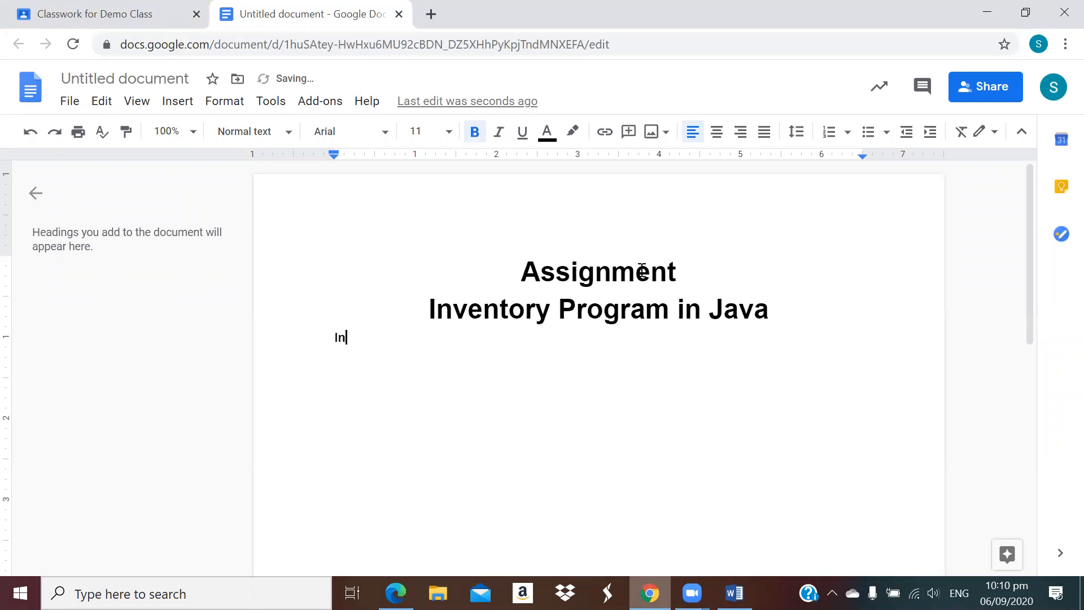
pyautogui.write('structions:')
pyautogui.press('Return')
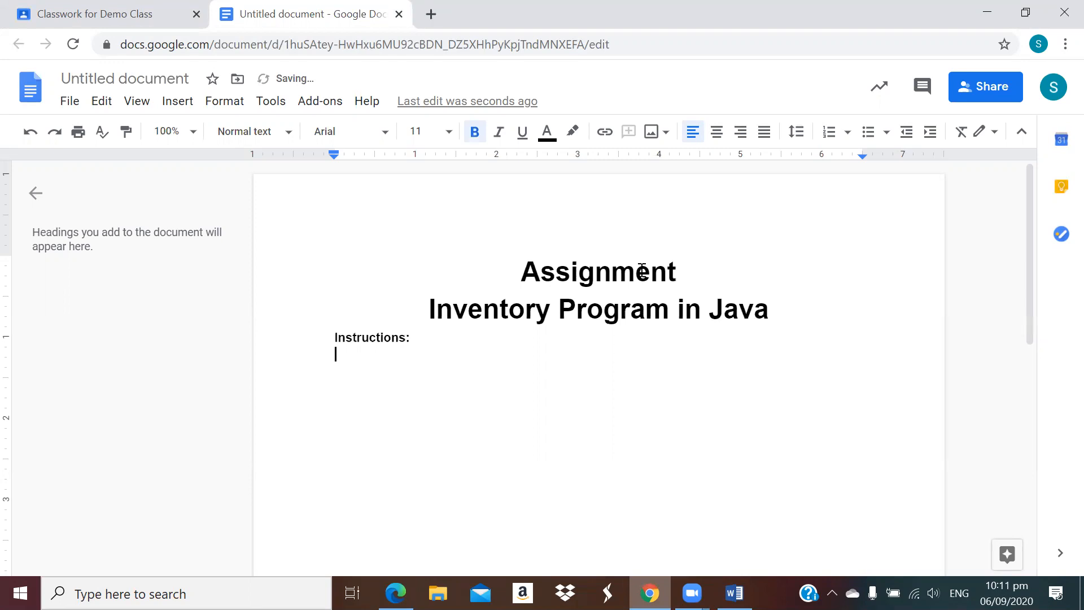
pyautogui.write('1-')
pyautogui.press('Return')
pyautogui.write('2-')
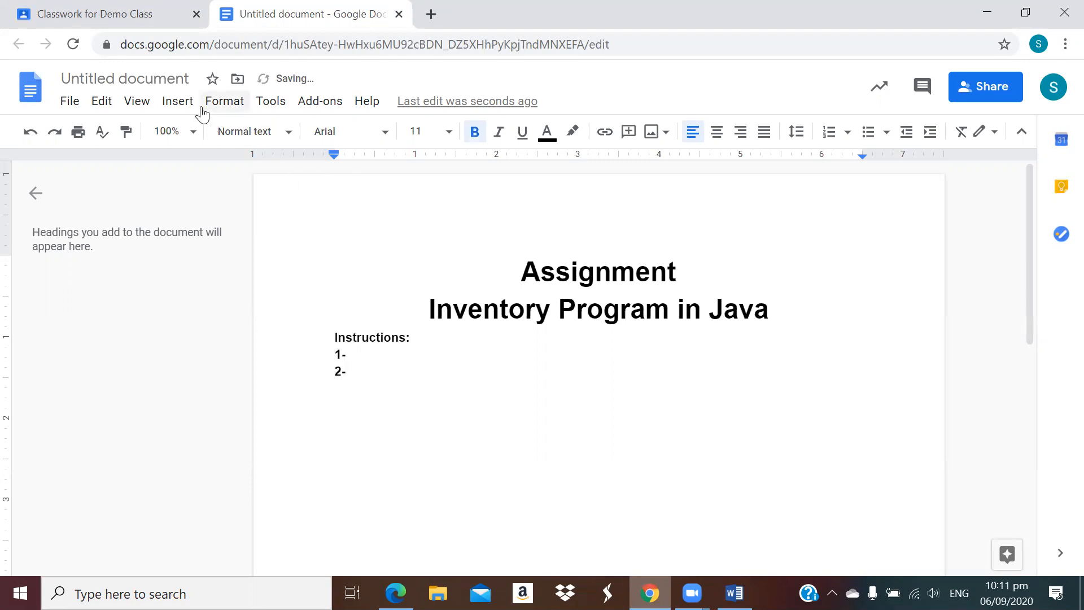
# Look at the sources available for inserting an image, and start a new line below item "2-".
pyautogui.click(177, 100)
pyautogui.moveTo(203, 136)
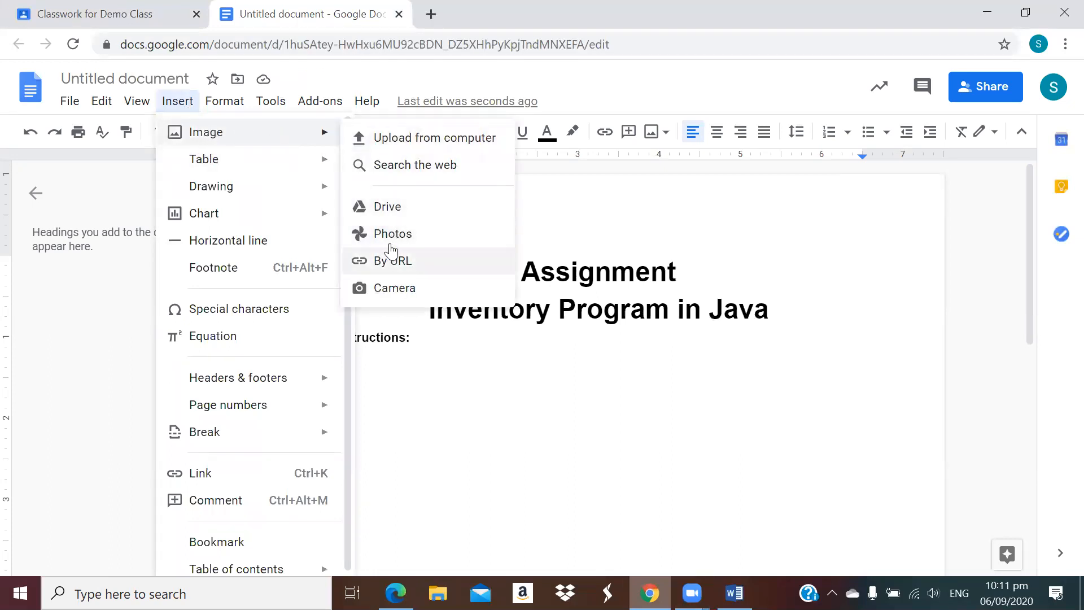
pyautogui.press('Escape')
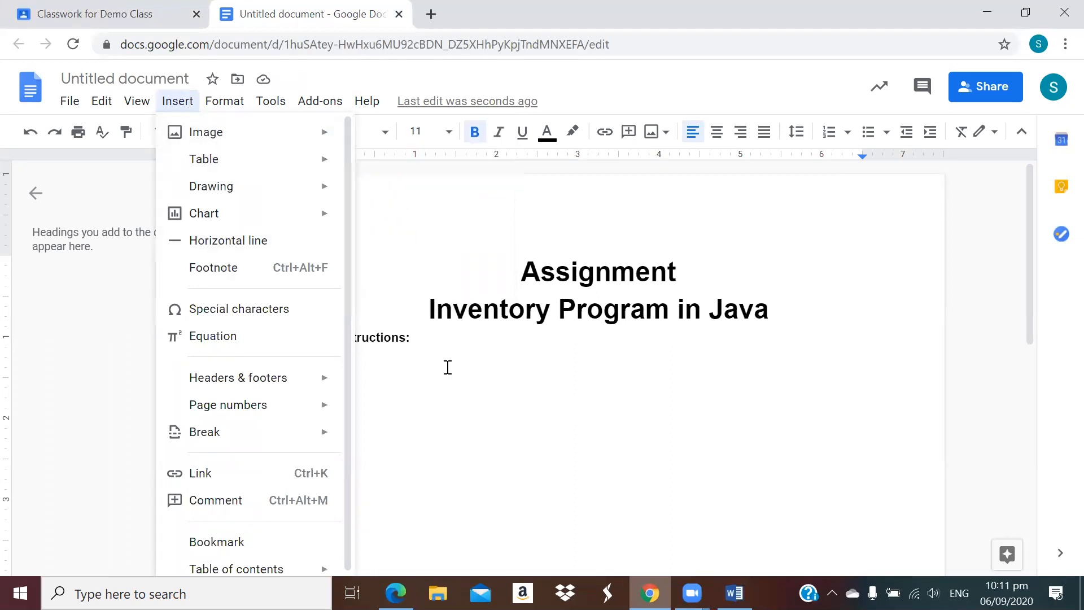
pyautogui.press('Escape')
pyautogui.press('Return')
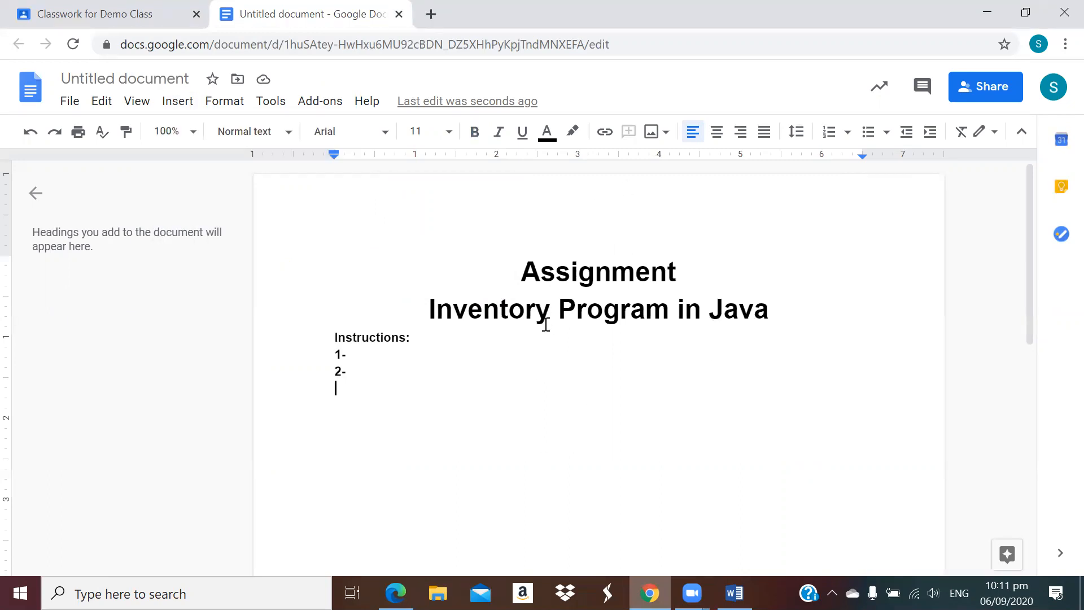
# Rename the document as "Assignment Computer Programing".
pyautogui.click(170, 80)
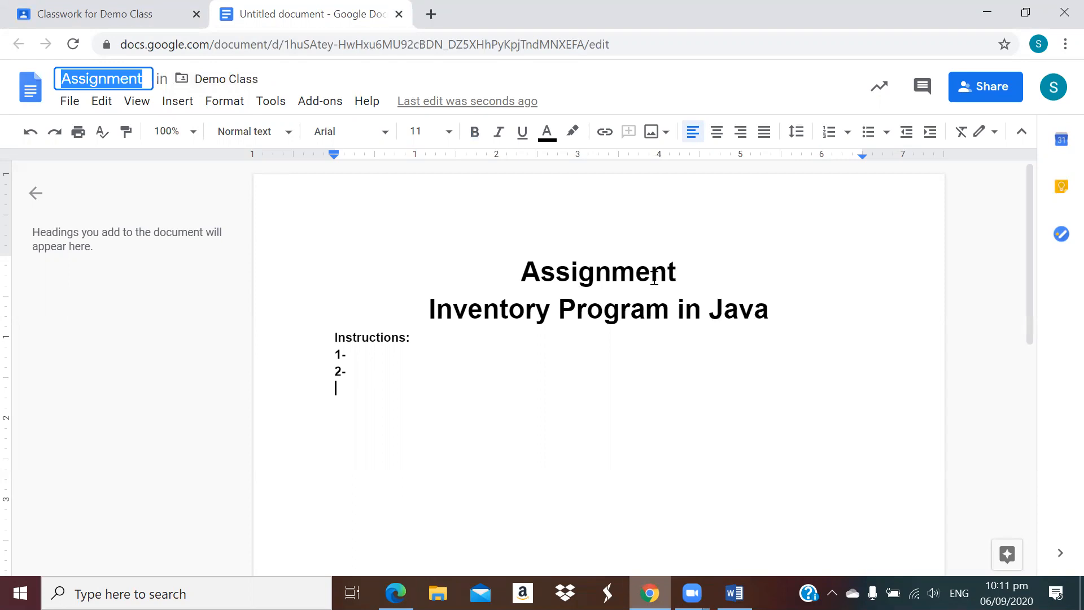
pyautogui.click(569, 265)
pyautogui.click(129, 79)
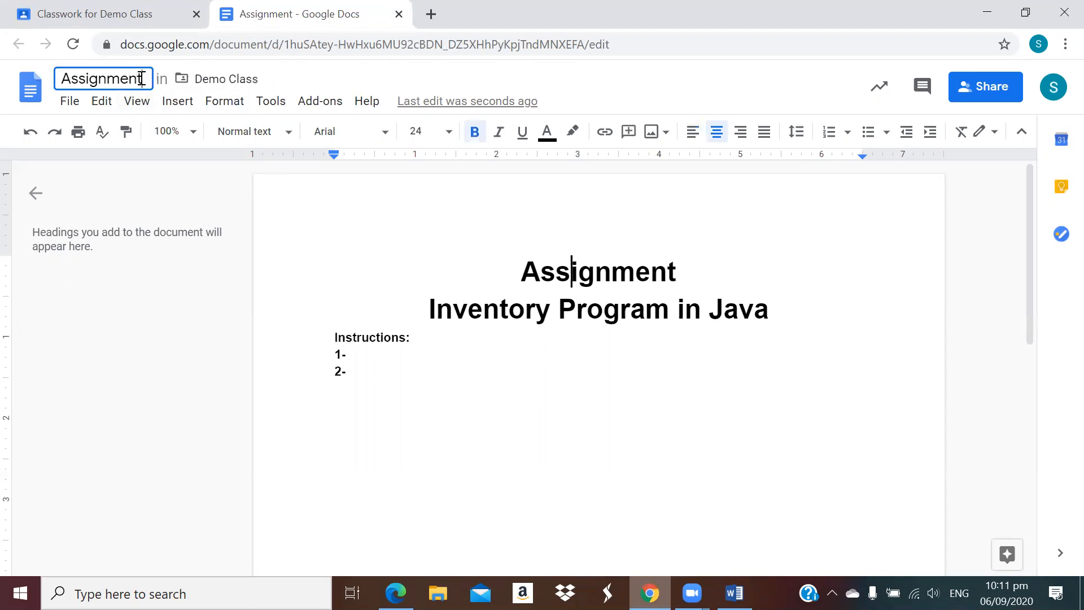
pyautogui.write('Compute')
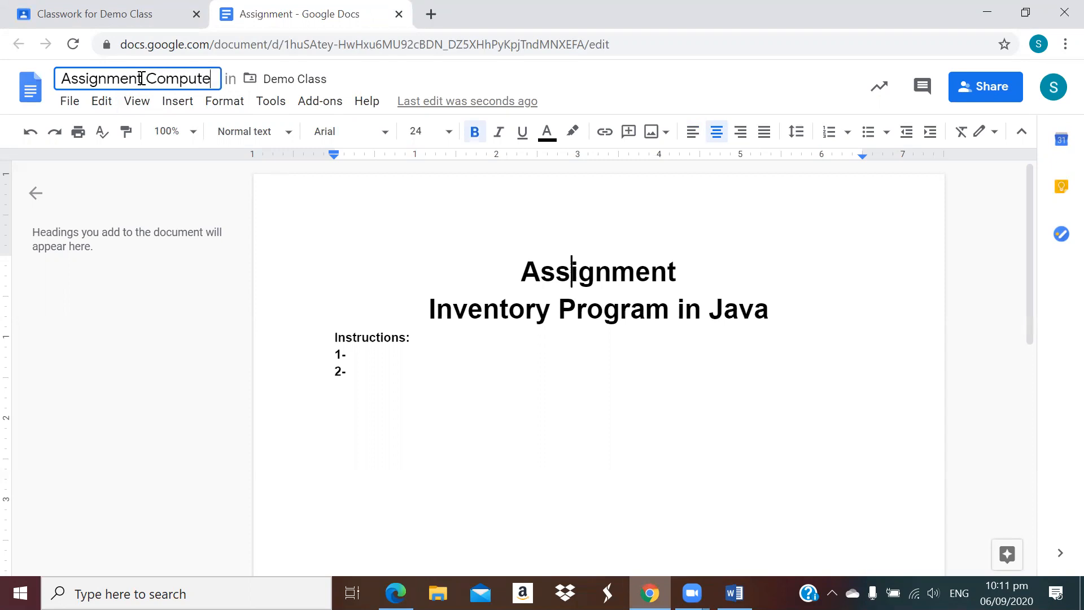
pyautogui.write('r Programing')
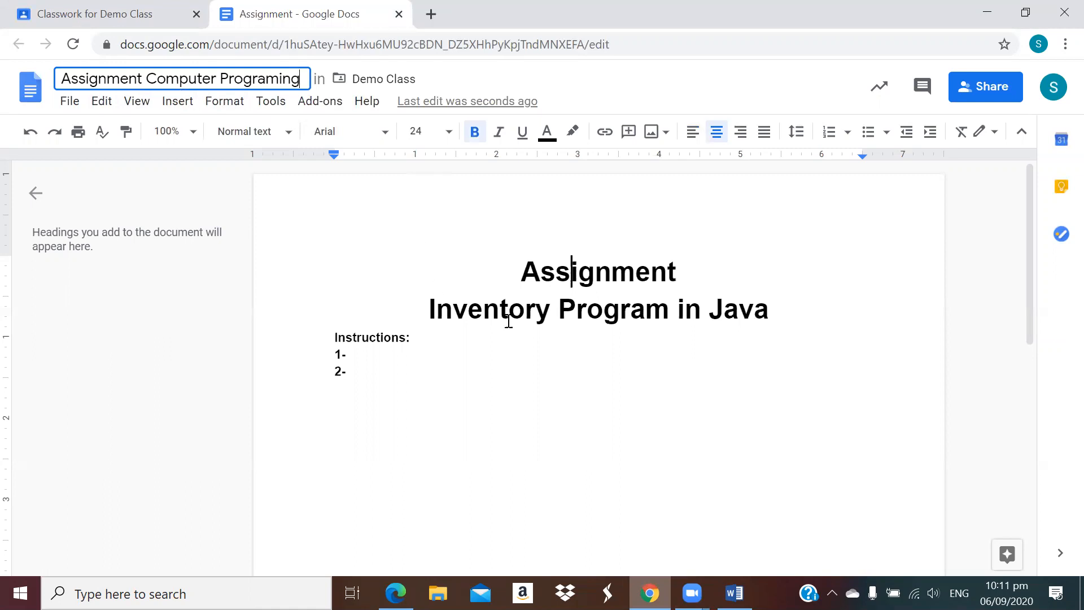
pyautogui.press('Return')
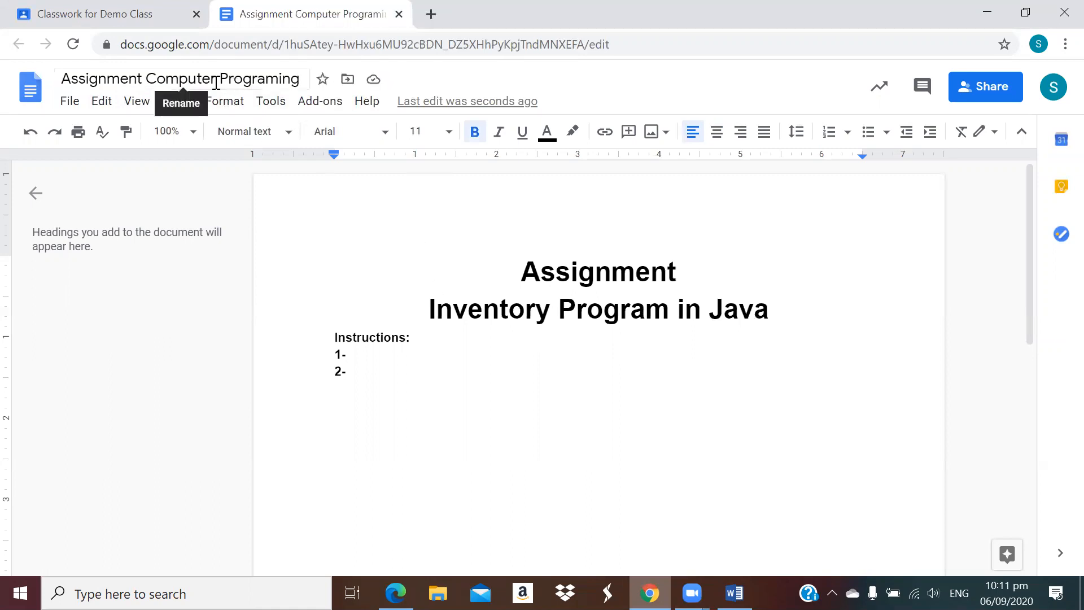
# Go to the Docs home page and look at the rename option for the Assignment Computer Programing document without changing its name.
pyautogui.click(32, 96)
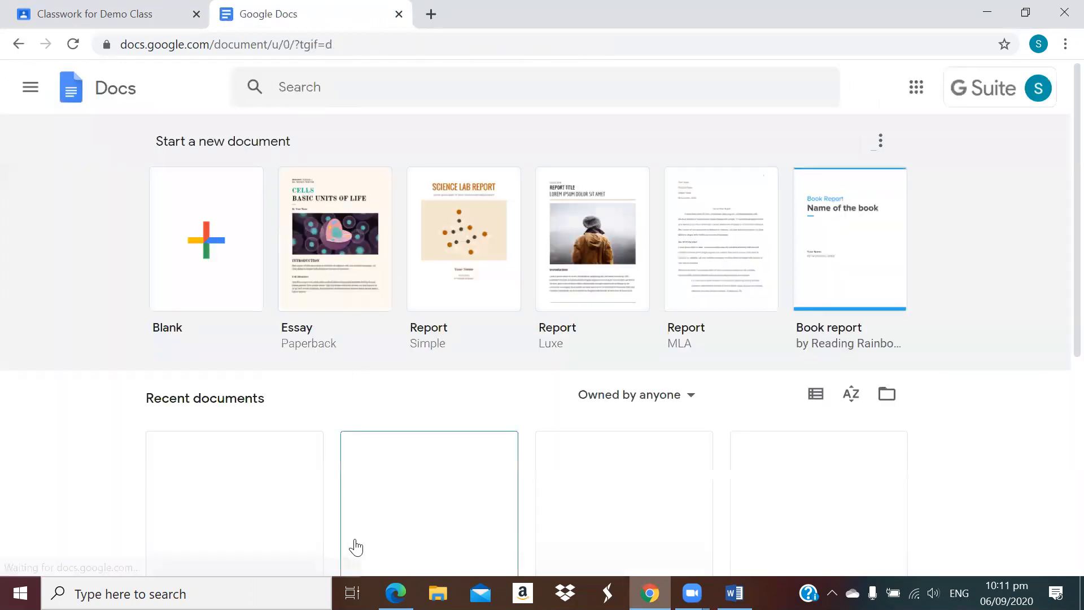
pyautogui.scroll(-5, 192, 463)
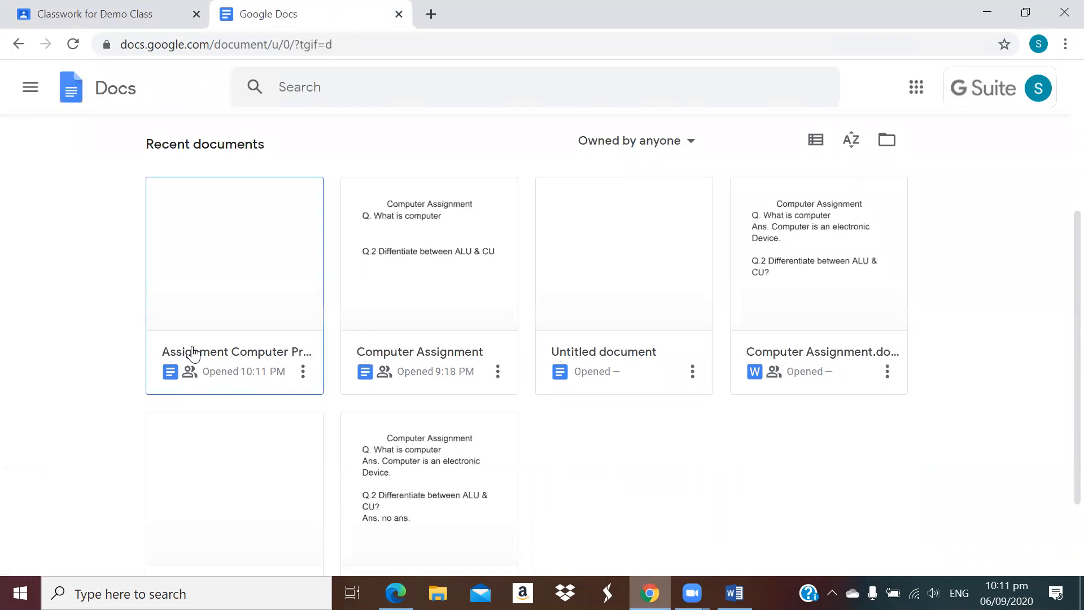
pyautogui.click(304, 371)
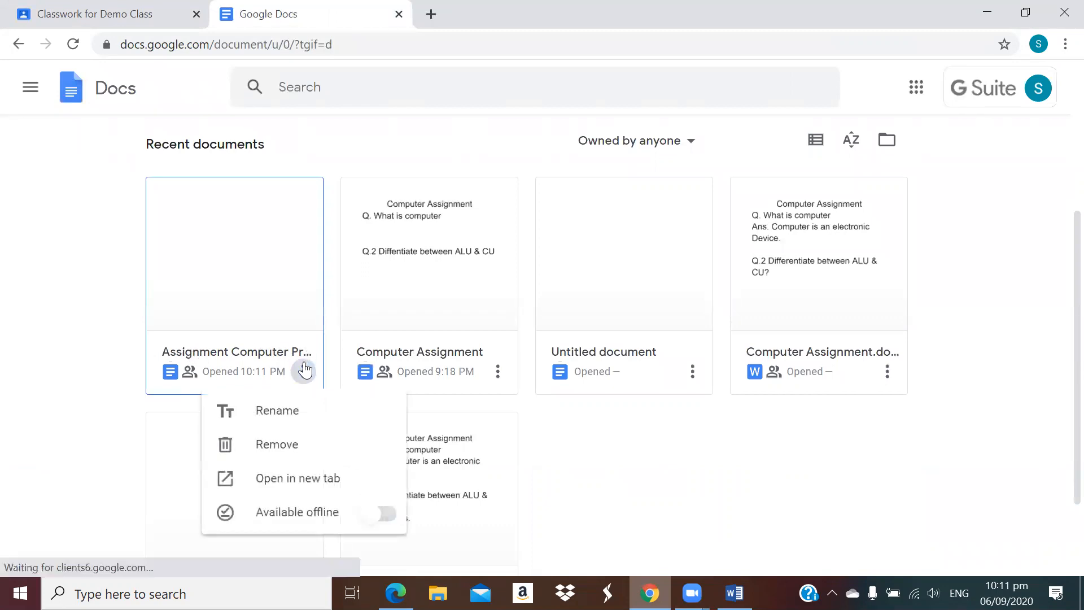
pyautogui.click(291, 412)
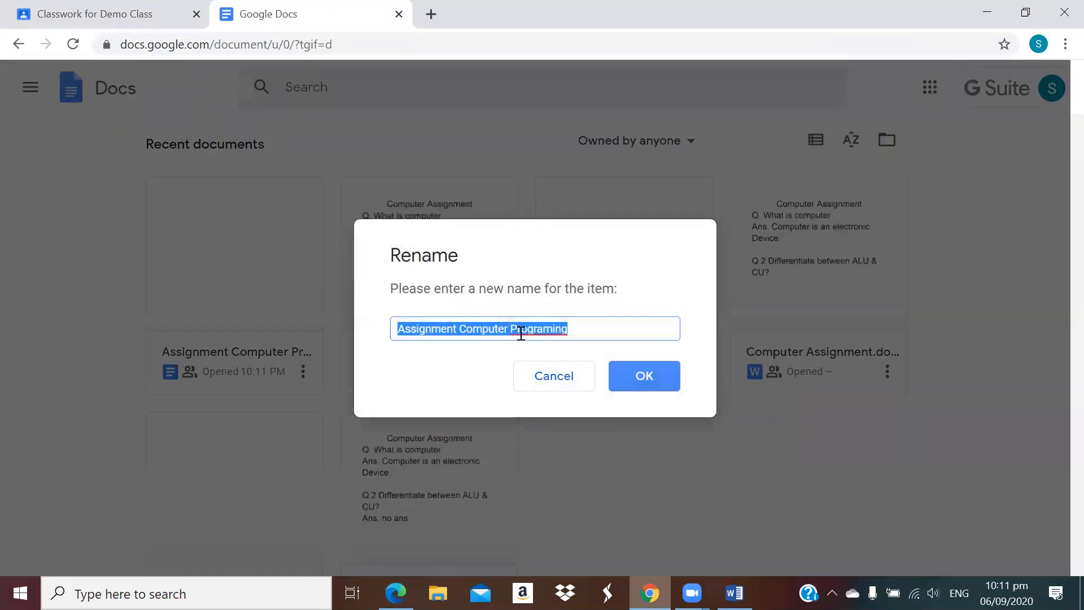
pyautogui.click(554, 375)
# Review the file options of the Assignment Computer Programing document and make it available offline.
pyautogui.click(304, 371)
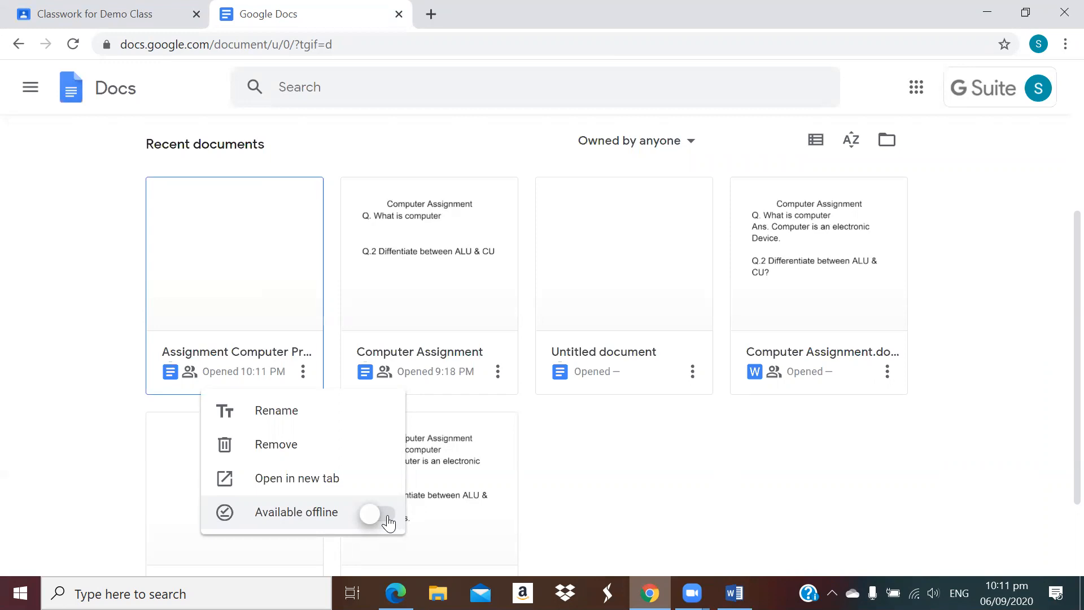
pyautogui.click(686, 470)
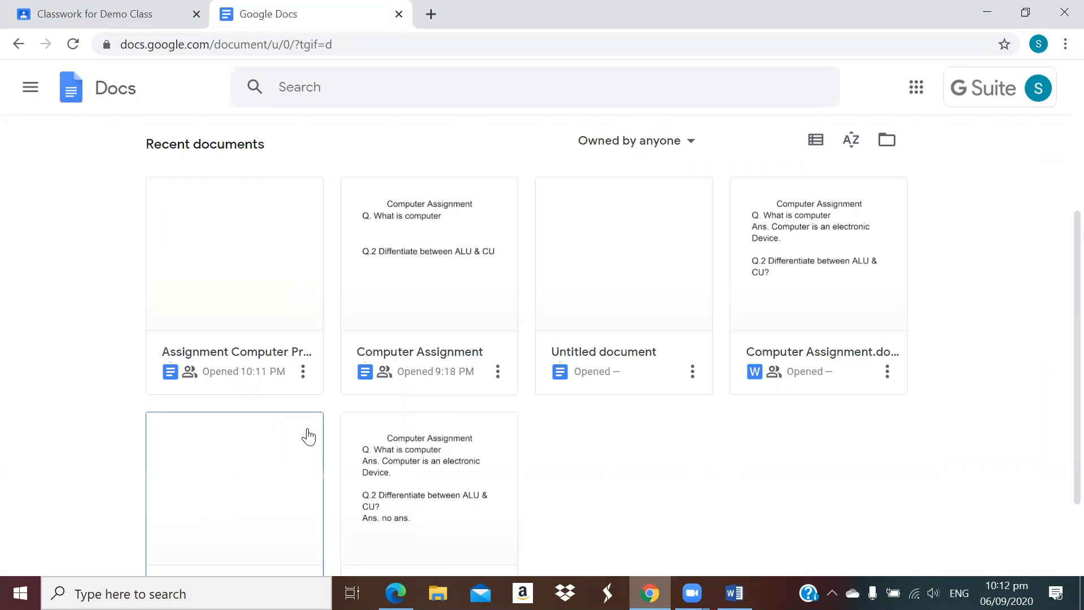
pyautogui.click(303, 371)
pyautogui.click(387, 520)
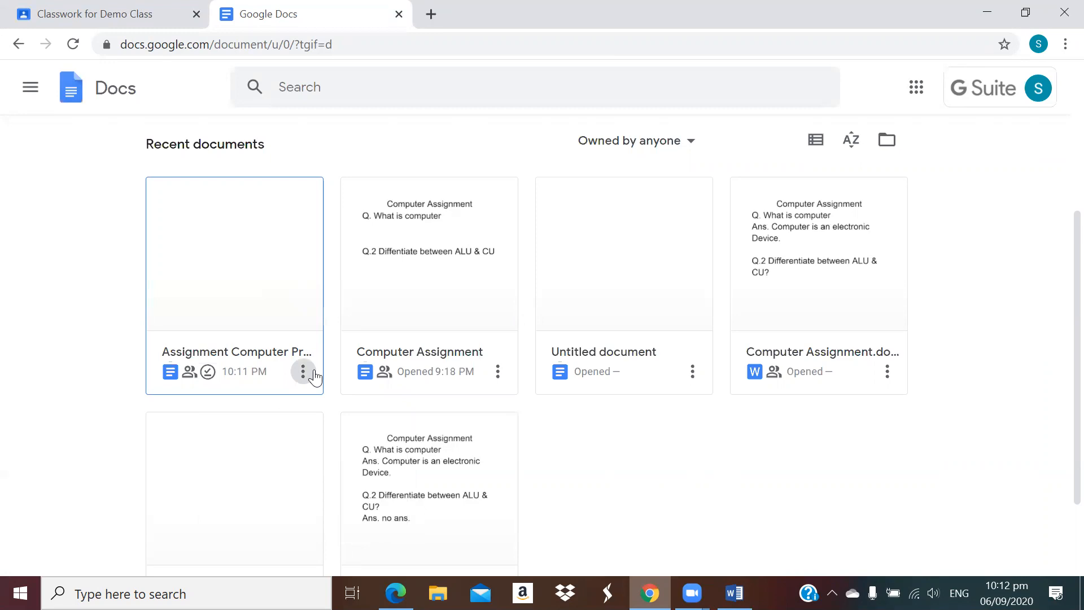
# Return to the Classroom assignment and set the attached Google Docs document to "Make a copy for each student".
pyautogui.click(399, 15)
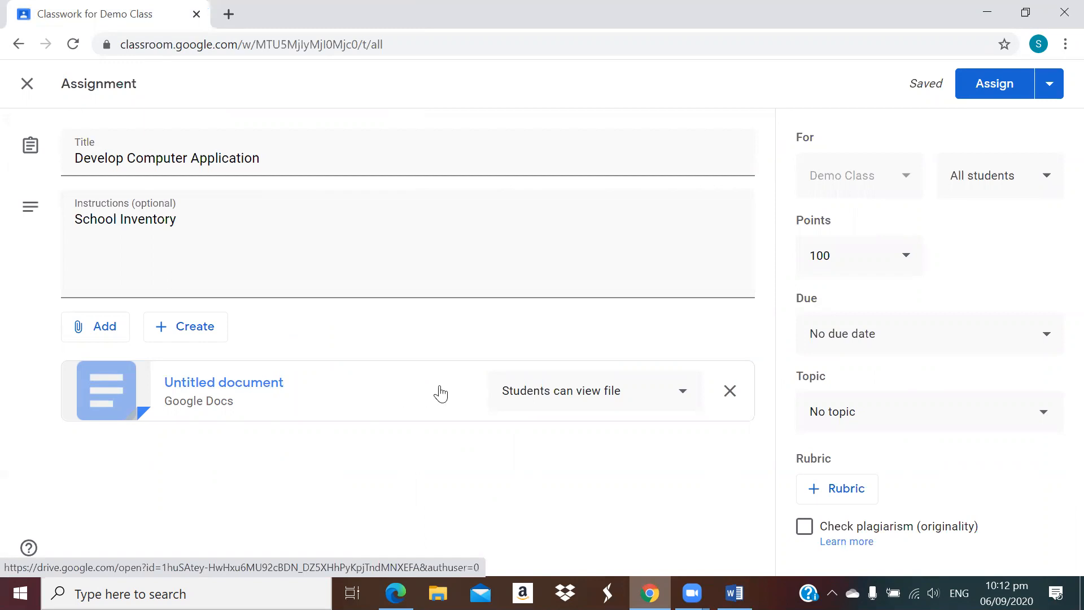
pyautogui.click(563, 399)
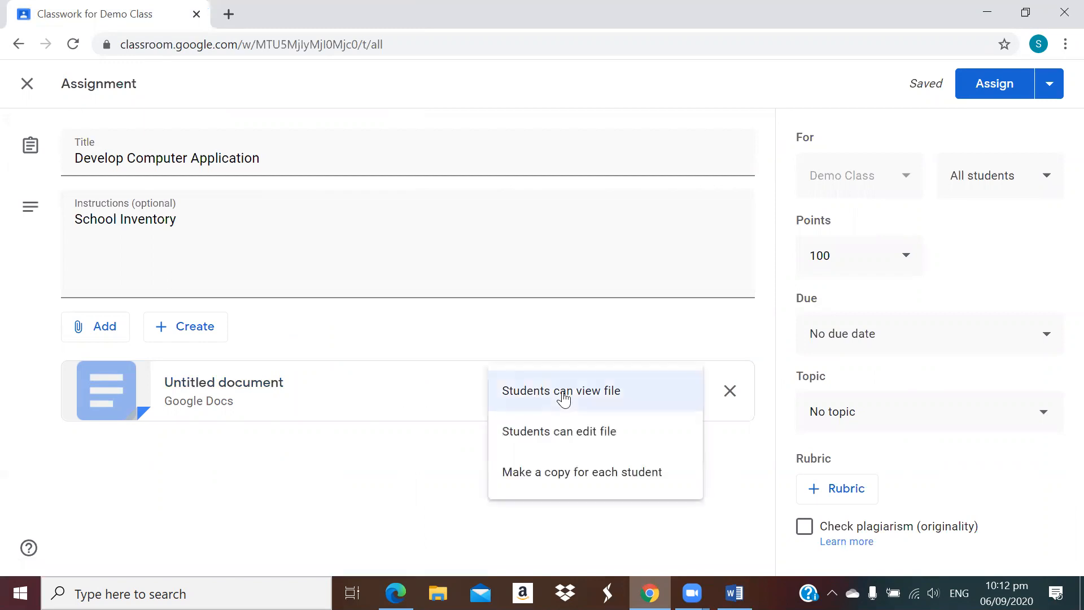
pyautogui.click(556, 479)
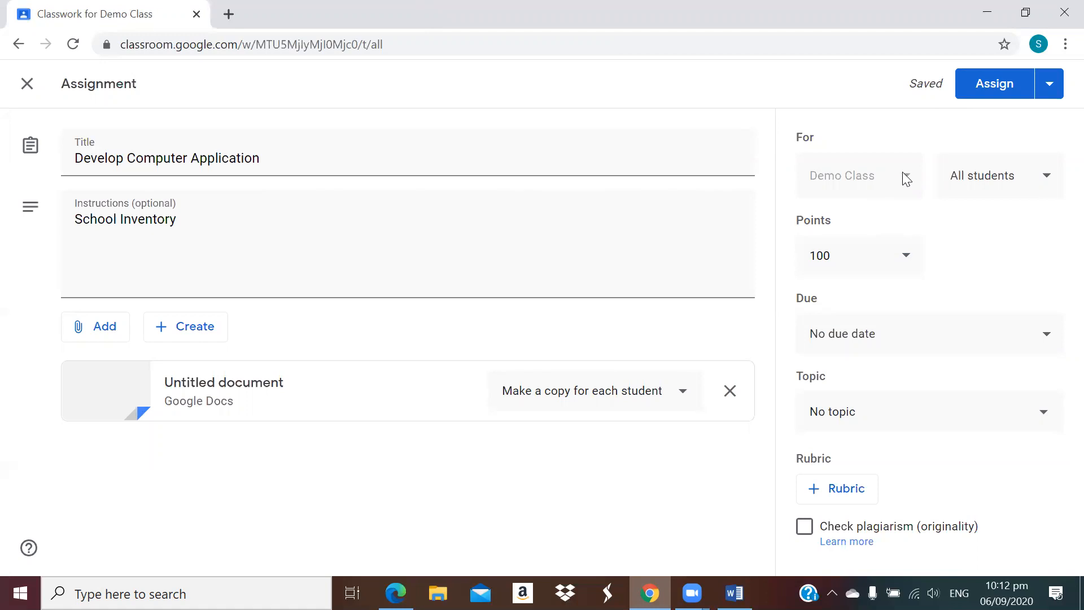
# Clear the assignment's student recipients and reselect All students.
pyautogui.click(994, 180)
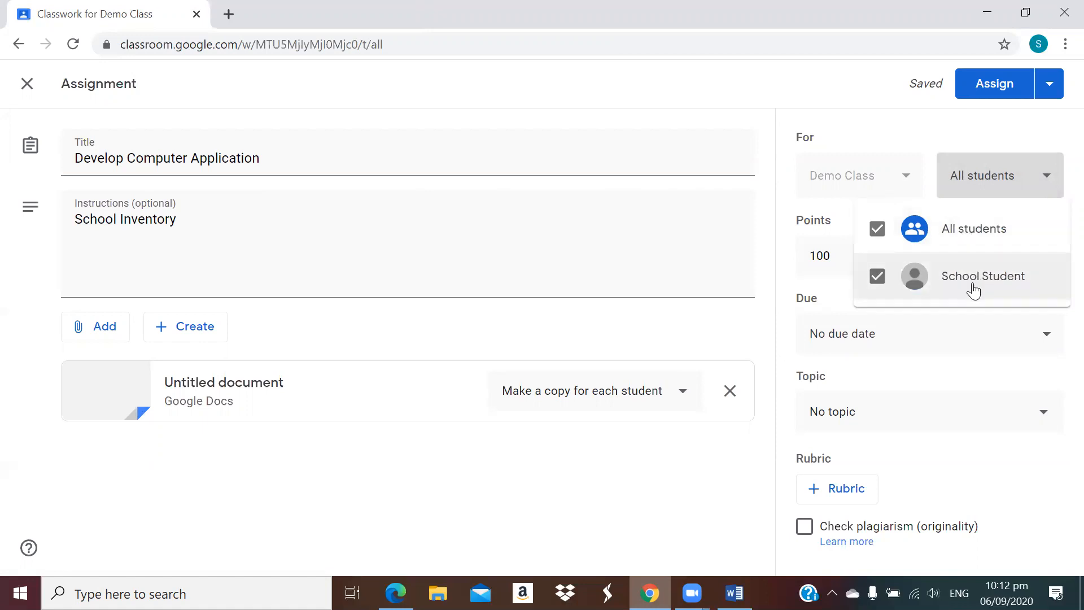
pyautogui.click(877, 232)
pyautogui.click(880, 276)
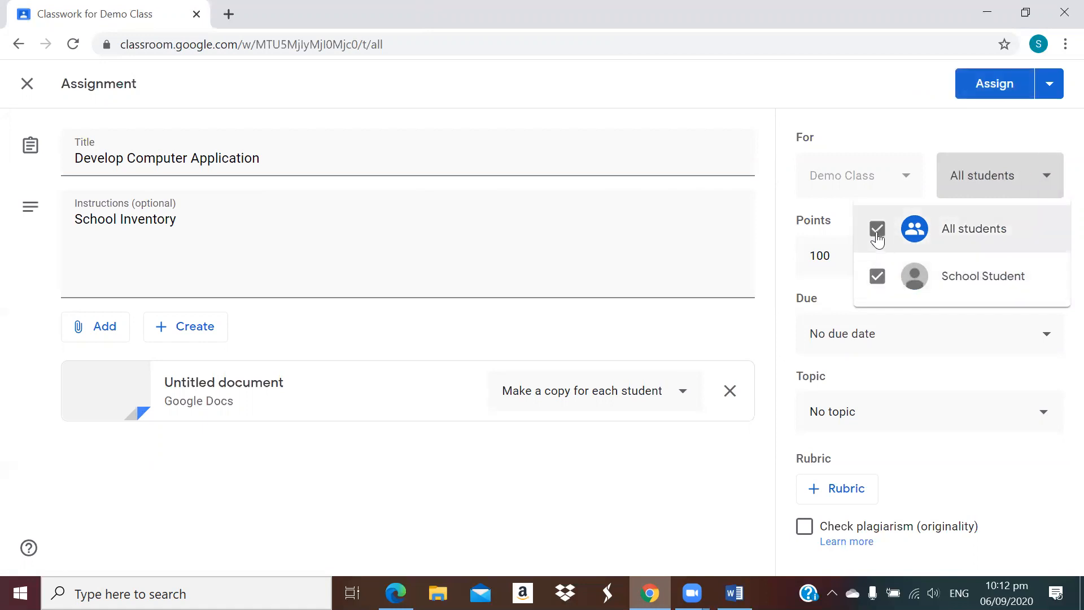
pyautogui.click(877, 233)
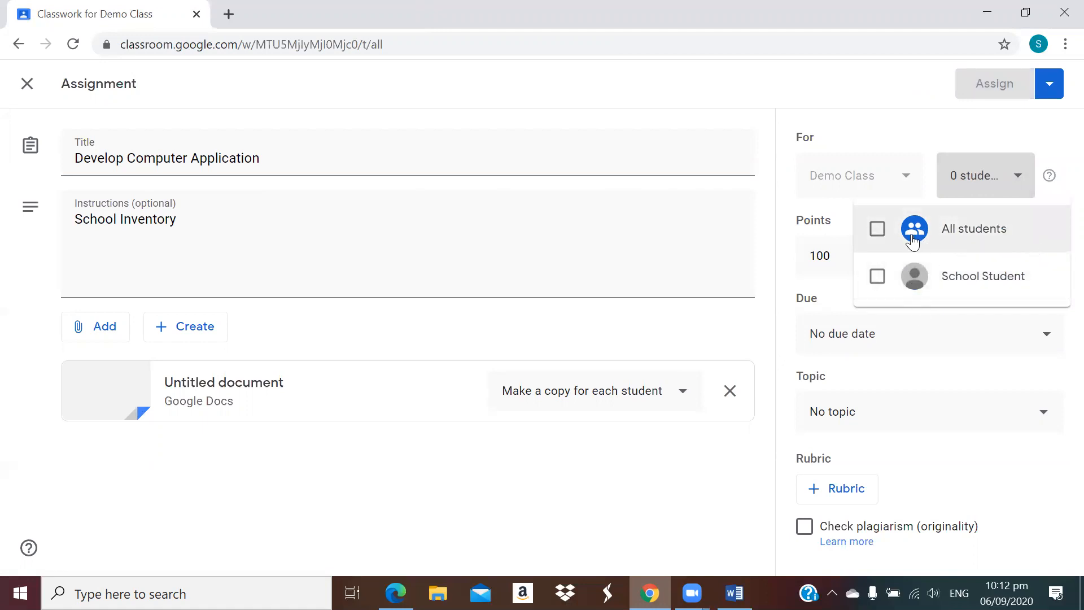
pyautogui.click(878, 229)
pyautogui.click(740, 321)
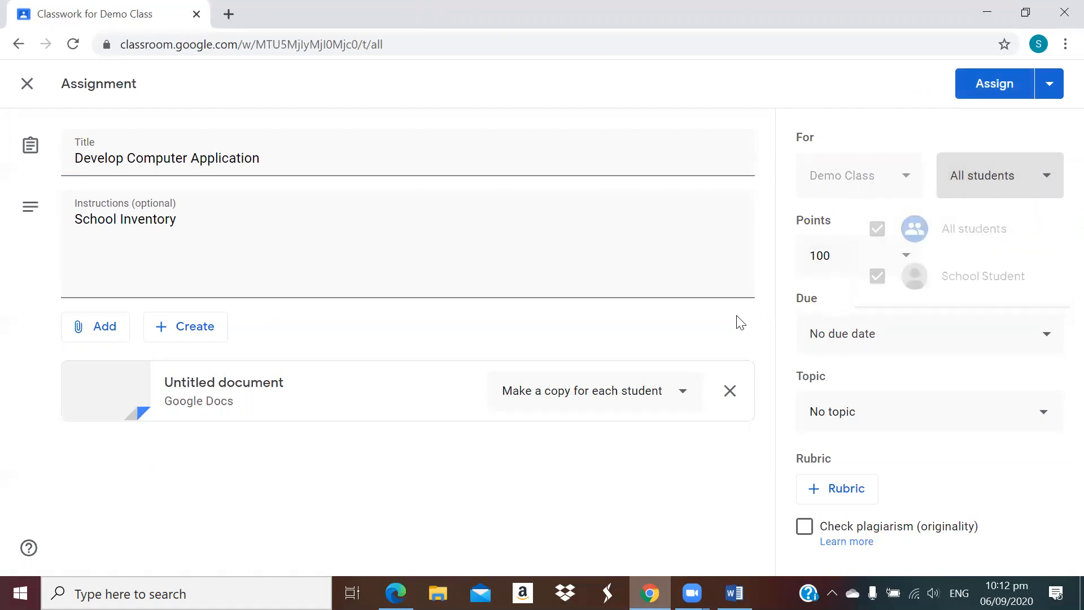
# Try the Ungraded option for the assignment's points and set the points to 50 instead.
pyautogui.click(893, 266)
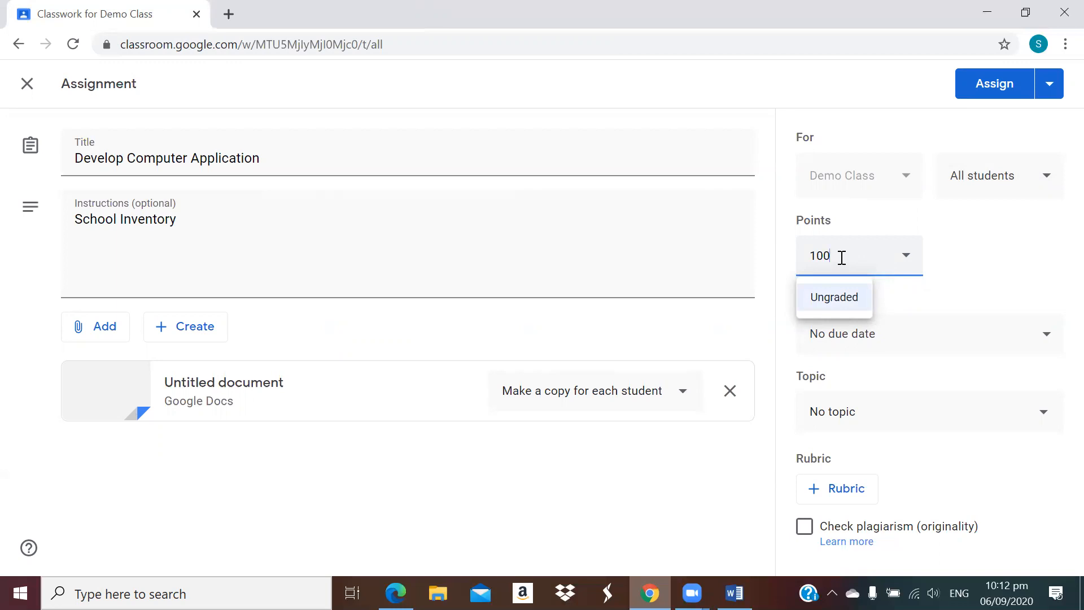
pyautogui.click(842, 299)
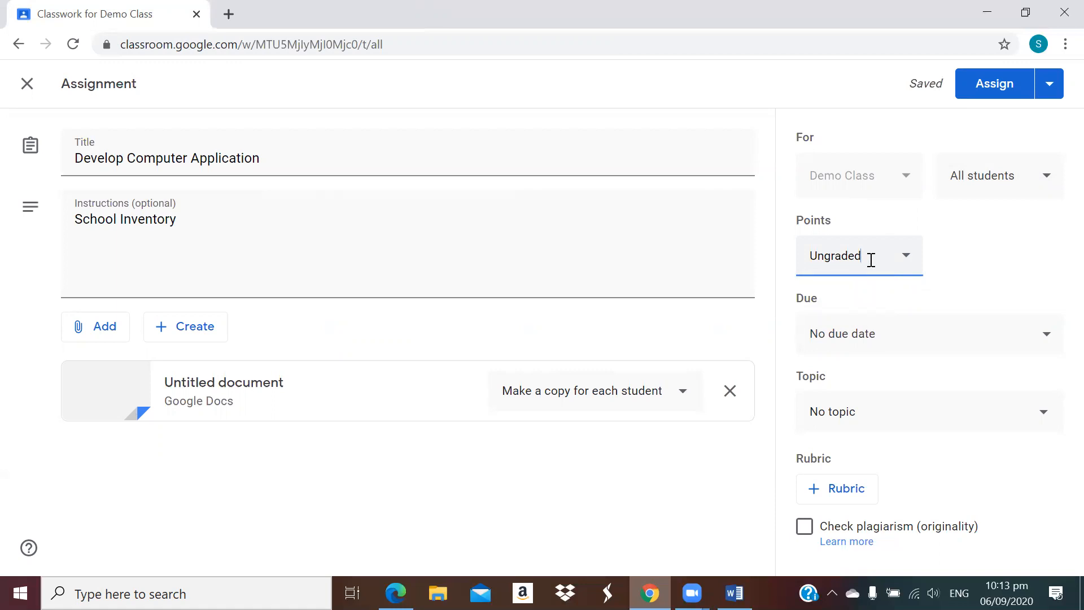
pyautogui.click(907, 258)
pyautogui.click(908, 257)
pyautogui.doubleClick(832, 255)
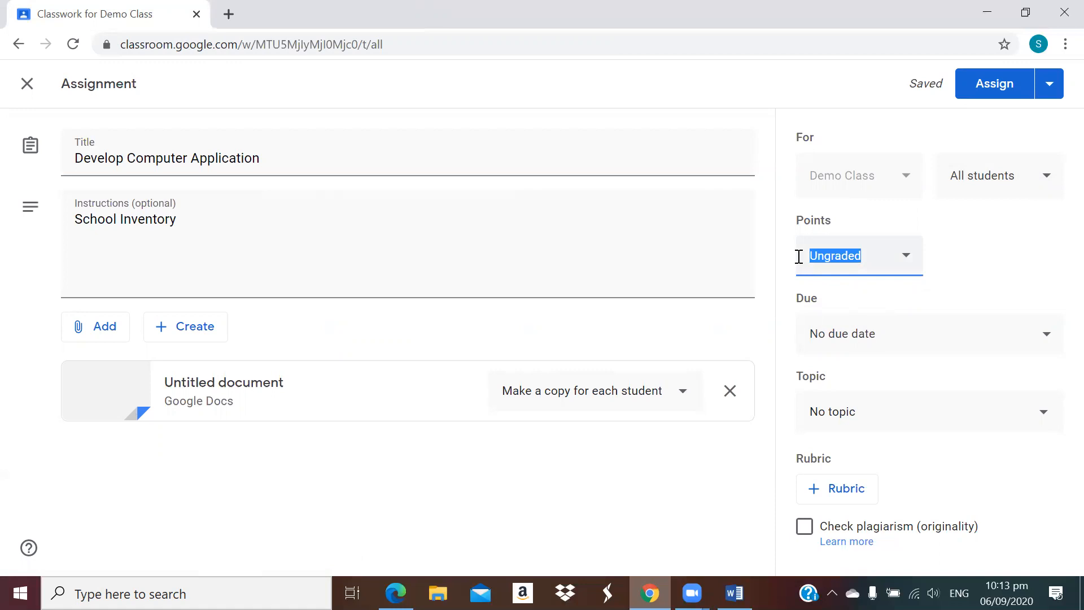
pyautogui.write('50')
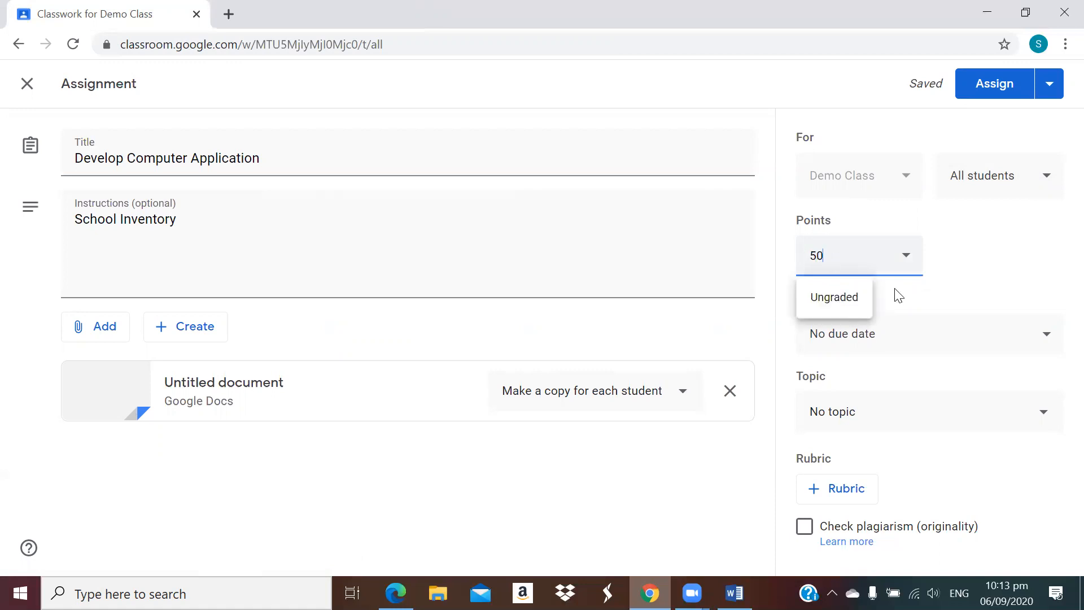
pyautogui.click(916, 305)
# Set the assignment's due date to Sep 30, 2020, leaving the optional time empty.
pyautogui.click(915, 336)
pyautogui.click(911, 402)
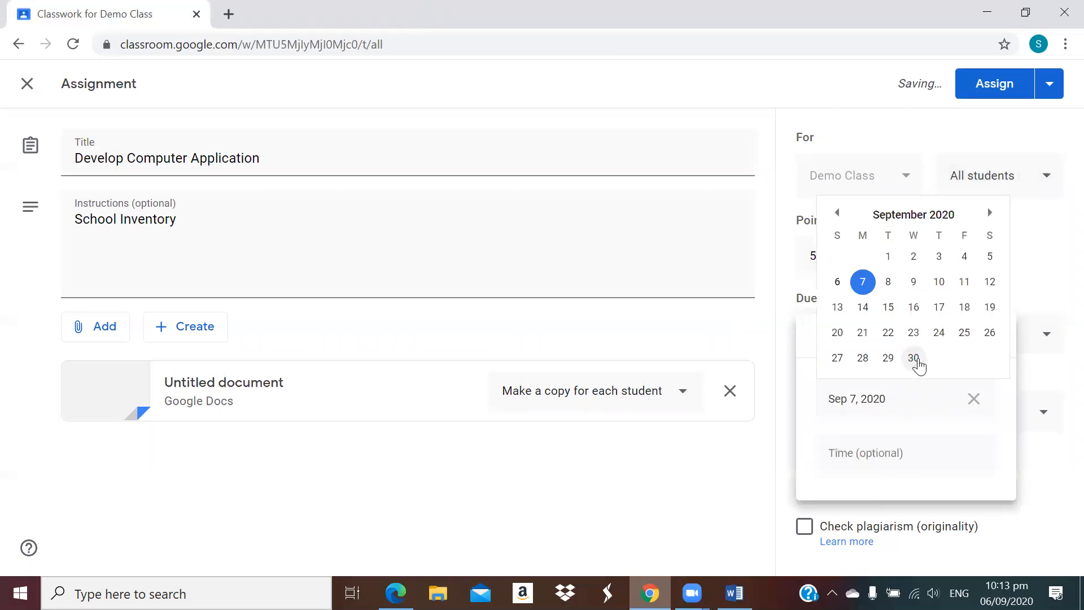
pyautogui.click(916, 359)
pyautogui.click(896, 458)
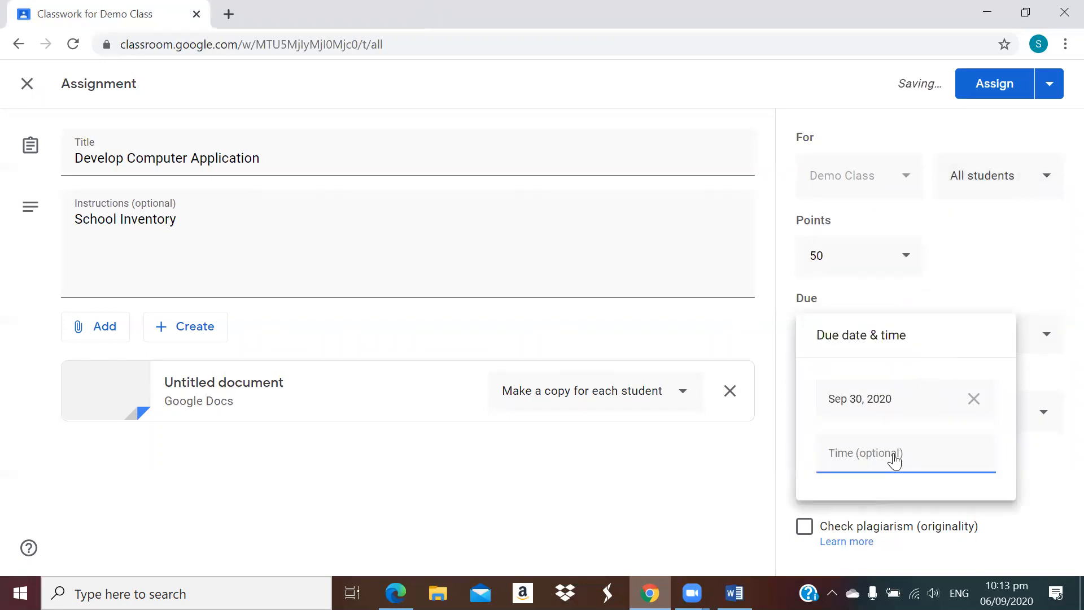
pyautogui.click(1044, 466)
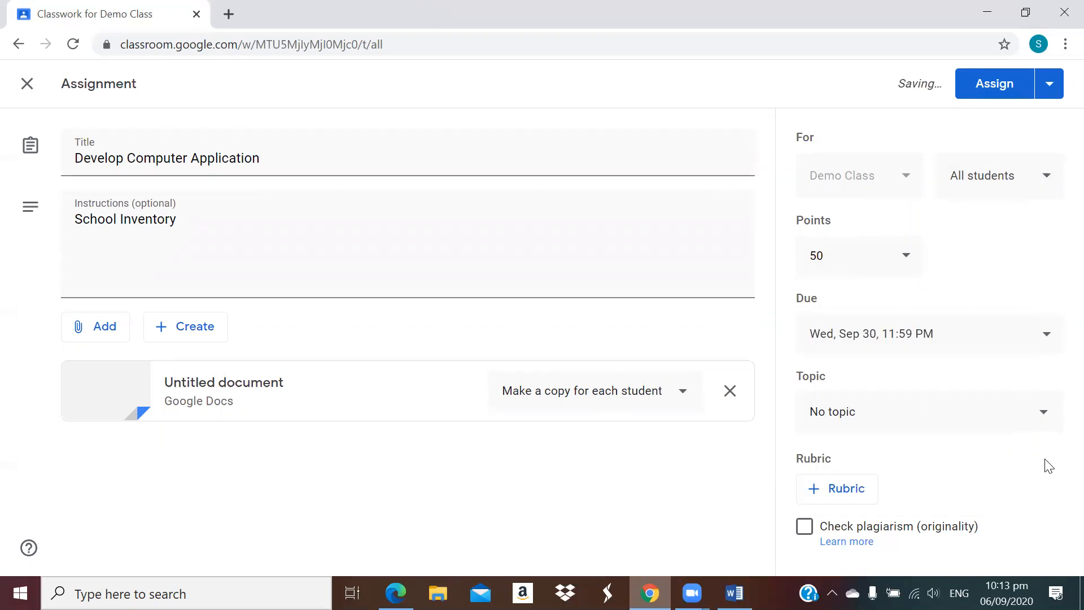
pyautogui.click(861, 421)
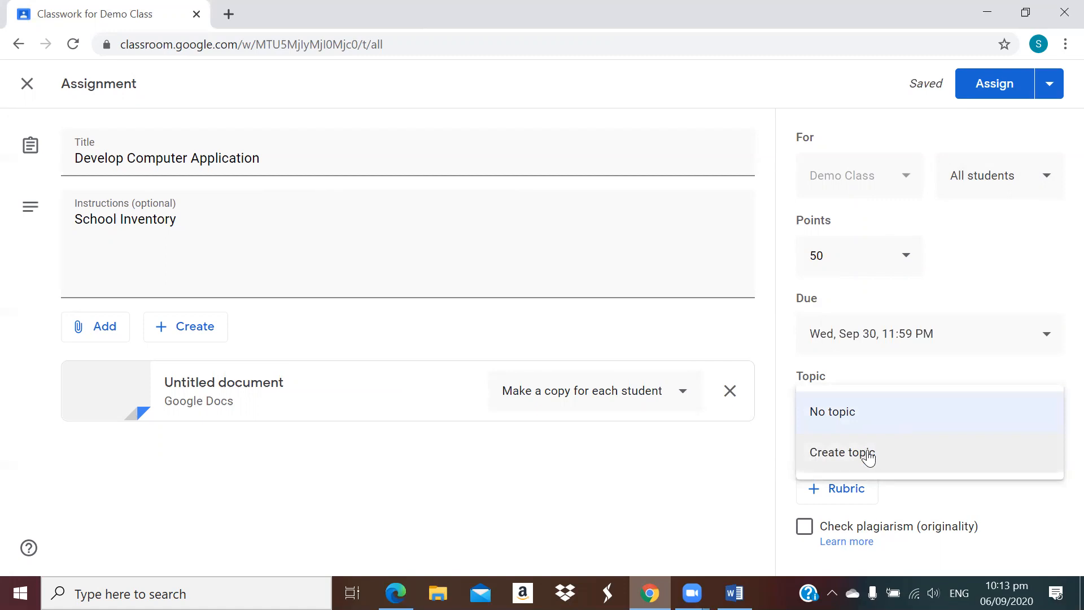
pyautogui.click(842, 454)
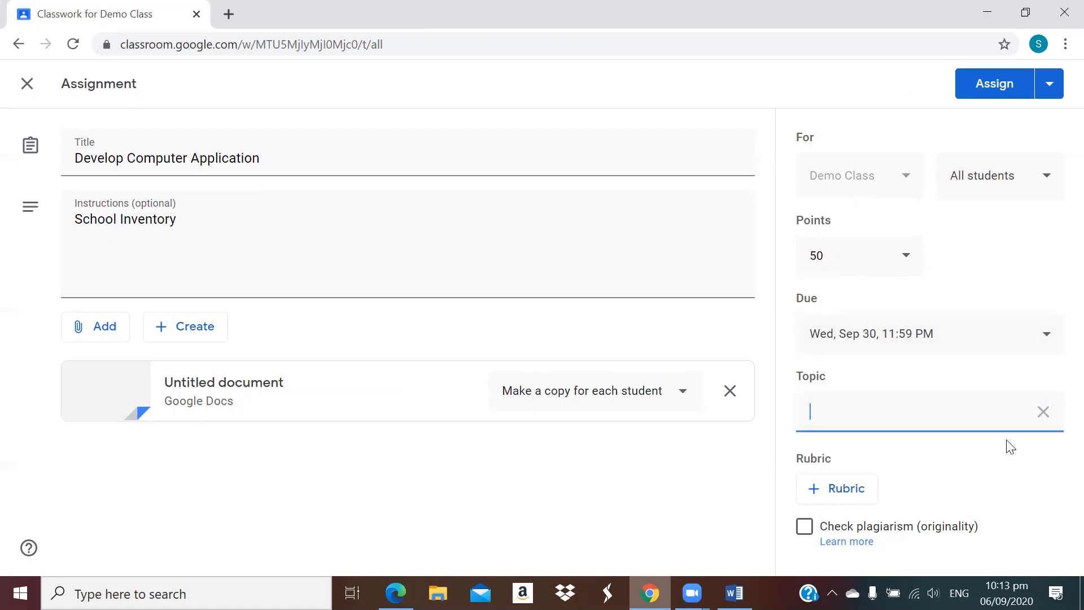
pyautogui.click(1042, 412)
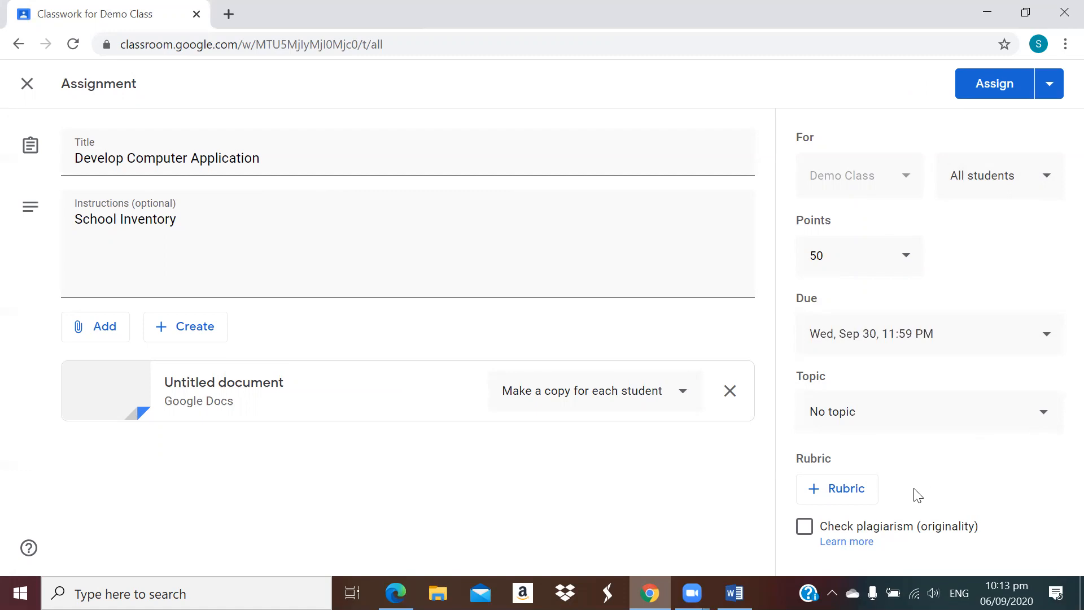
# Start creating a new rubric for the Develop Computer Application assignment.
pyautogui.click(850, 497)
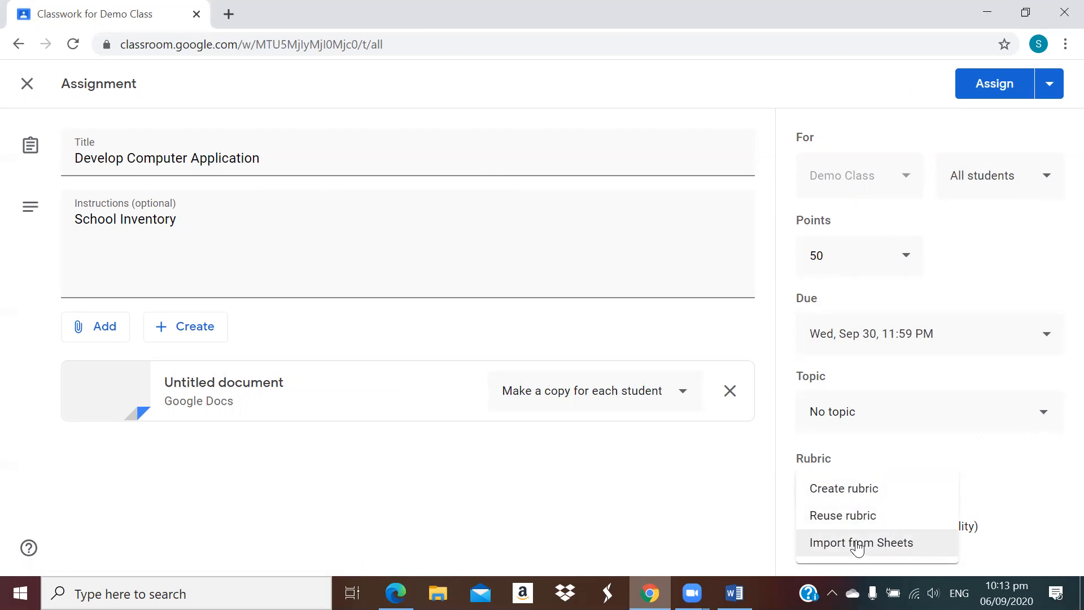
pyautogui.click(845, 492)
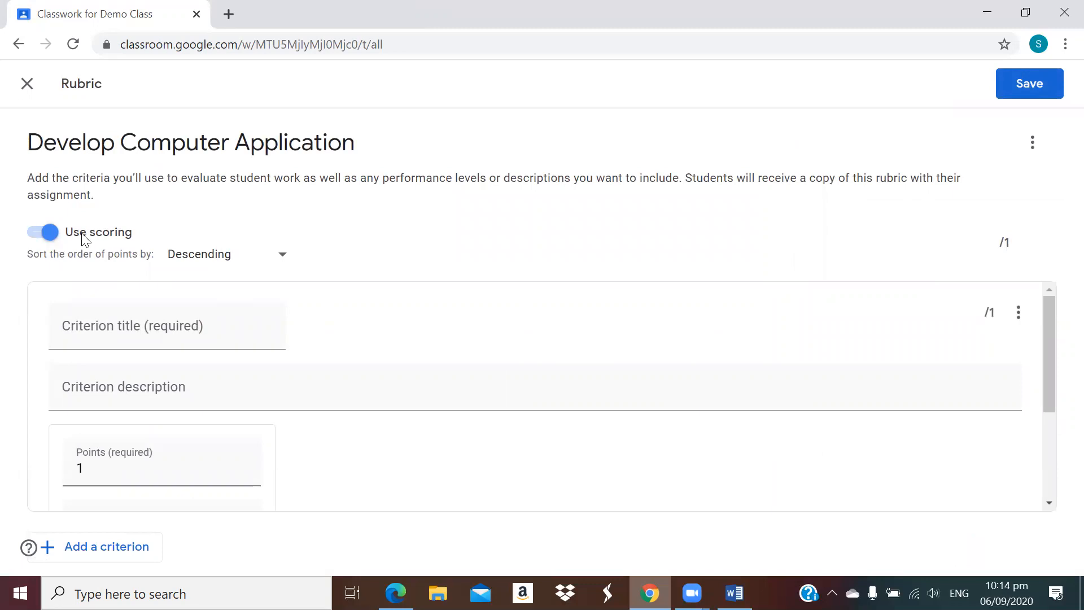
# Turn the rubric's scoring off and back on, and look at the sort order options for points.
pyautogui.click(40, 234)
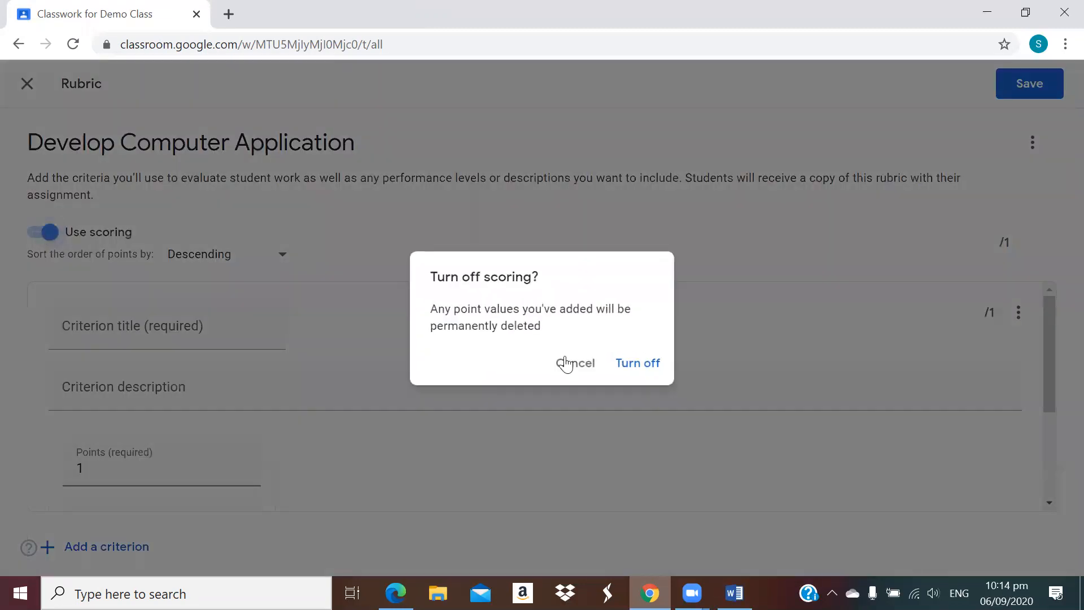
pyautogui.click(627, 373)
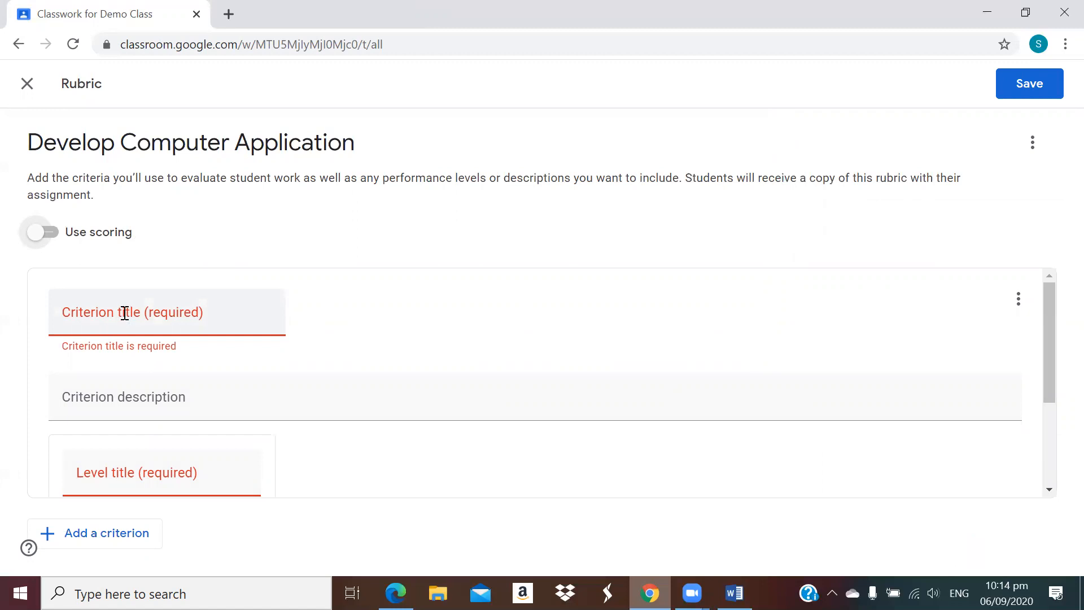
pyautogui.click(44, 232)
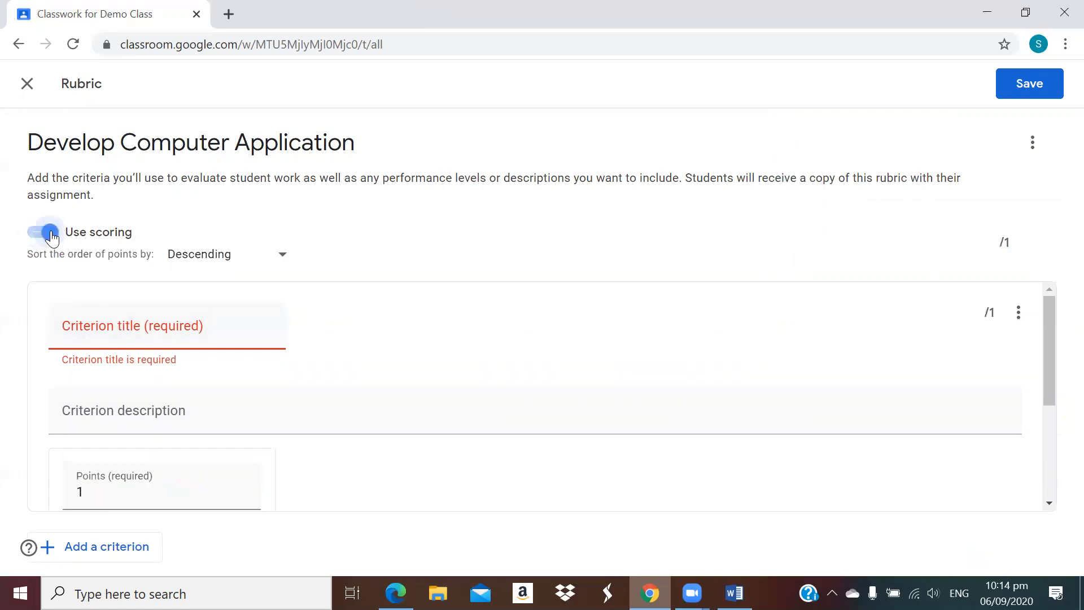
pyautogui.click(199, 265)
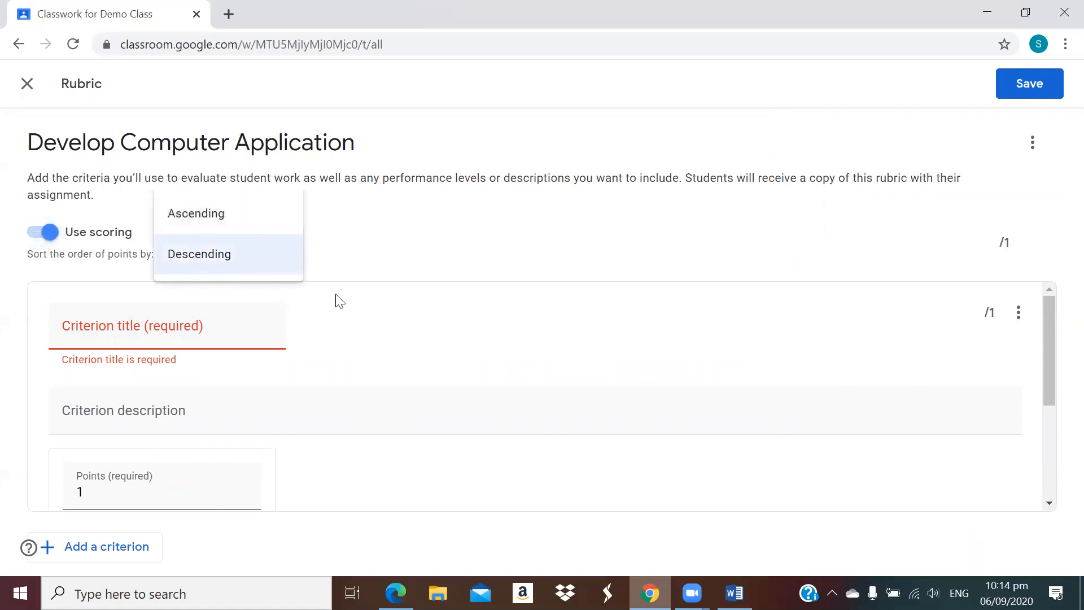
pyautogui.click(377, 316)
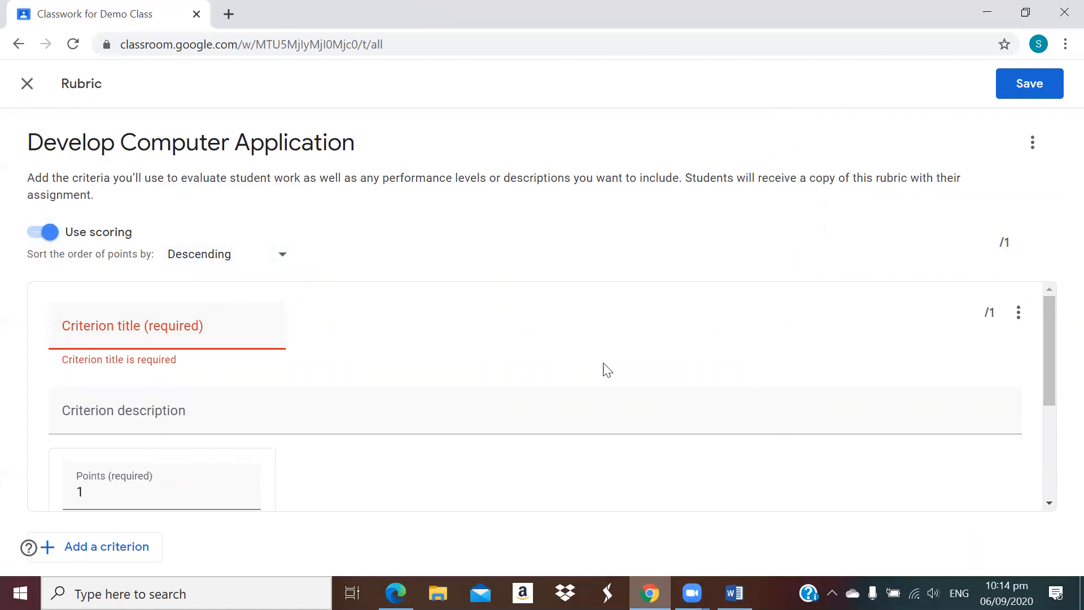
pyautogui.scroll(-2, 355, 415)
pyautogui.scroll(2, 355, 418)
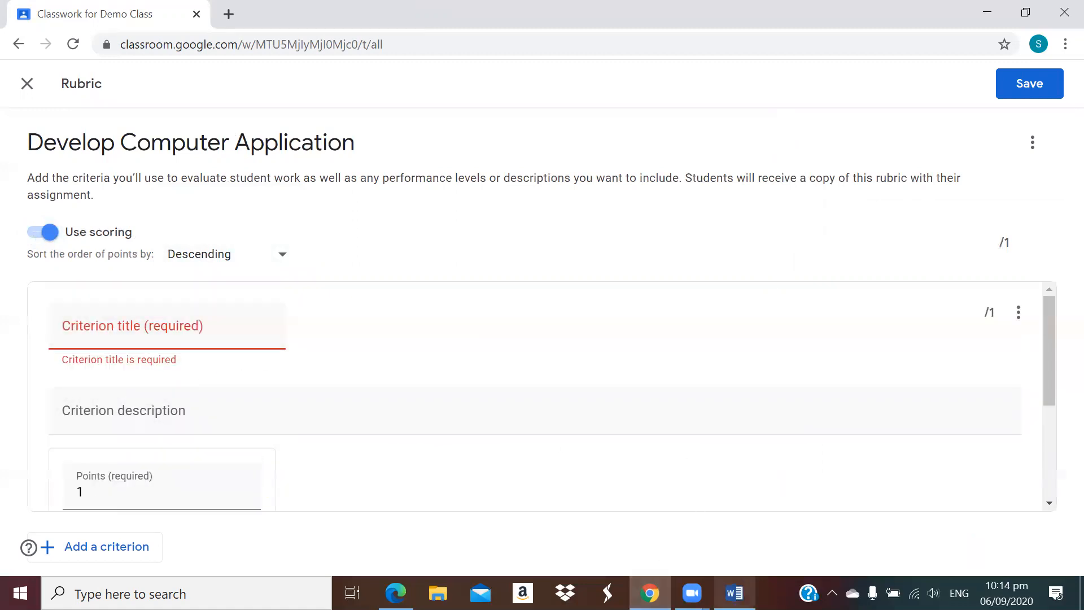
# Copy "Program execution" from the Grading Rubrics table in Word and paste it as the first criterion's title in the Classroom rubric.
pyautogui.click(730, 592)
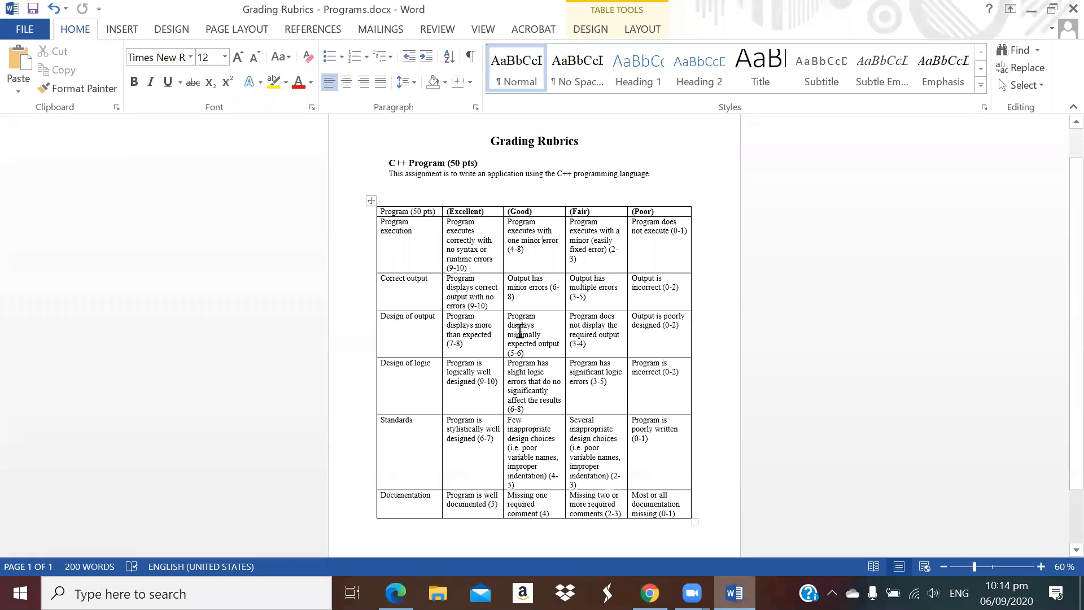
pyautogui.scroll(2, 520, 332)
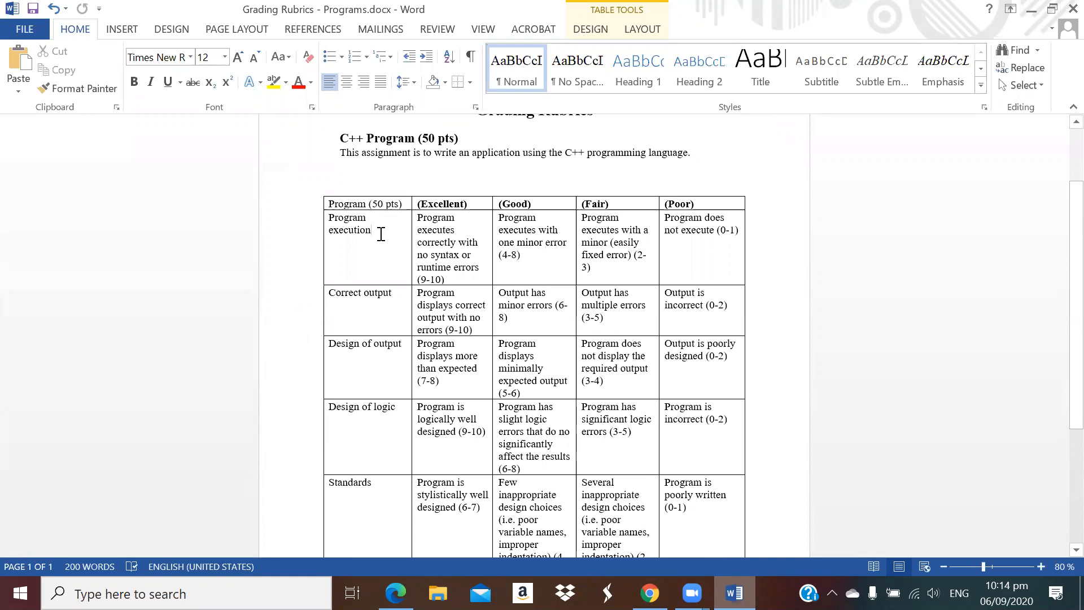
pyautogui.moveTo(380, 235); pyautogui.dragTo(332, 222)
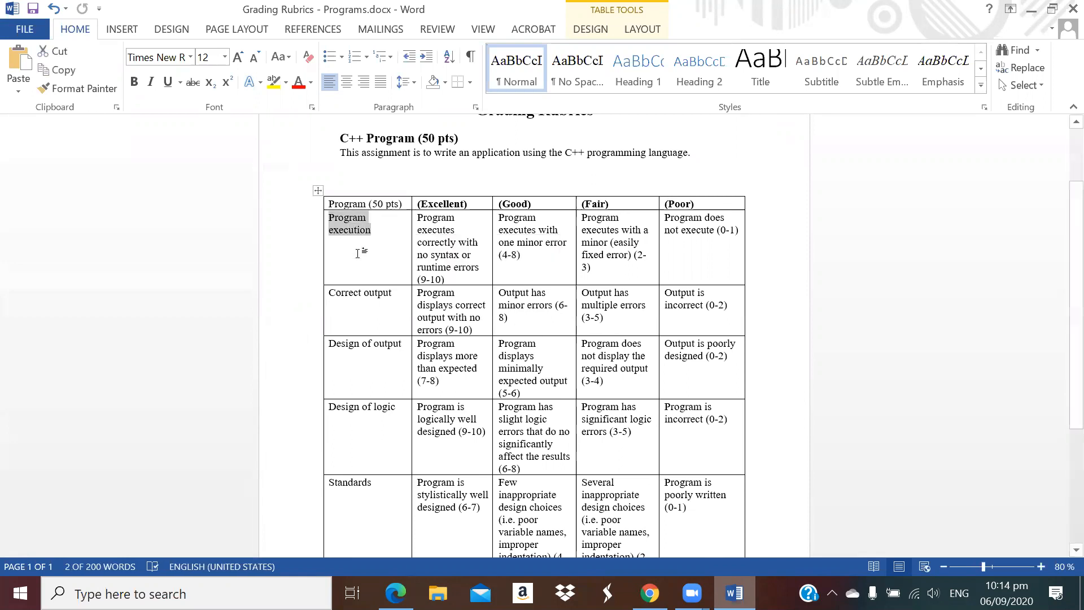
pyautogui.hotkey('ctrl', 'c')
pyautogui.hotkey('alt', 'Tab')
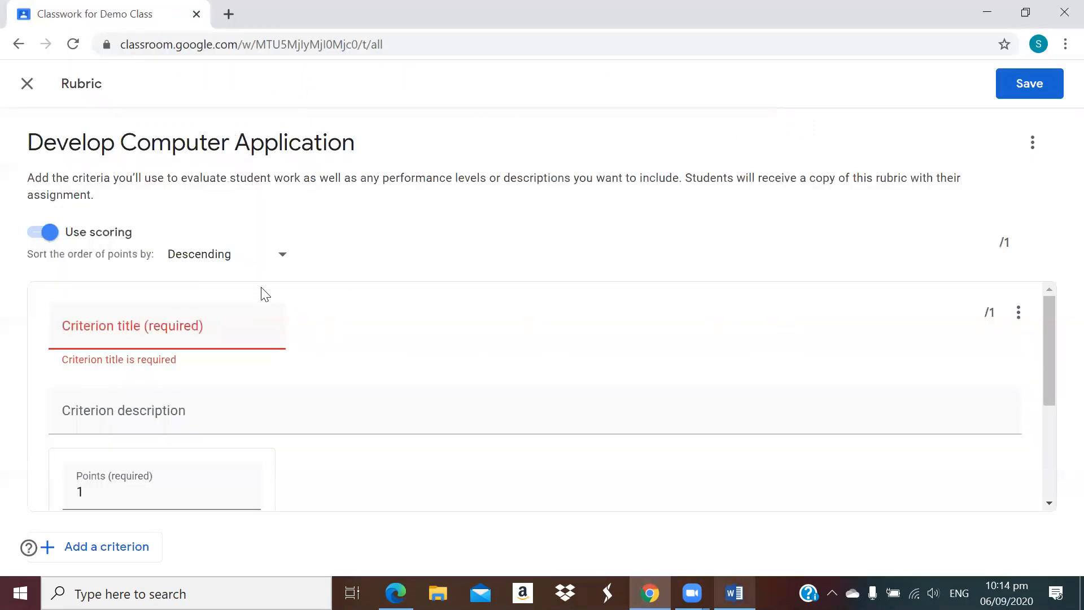
pyautogui.click(201, 323)
pyautogui.hotkey('ctrl', 'v')
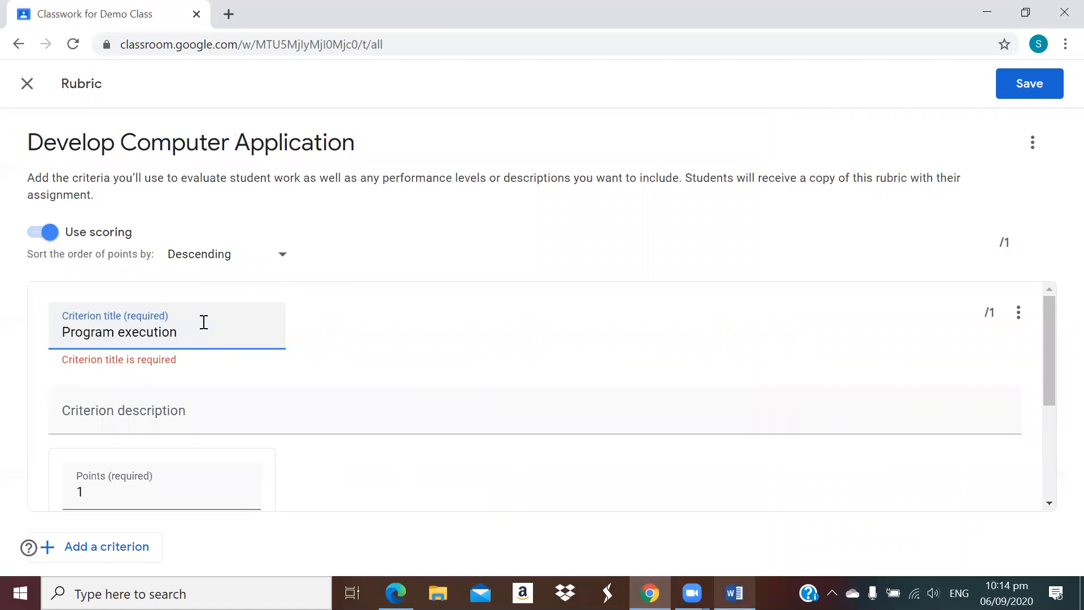
# Select the Excellent-level description of Program execution in the Word rubric table and return to the Classroom rubric.
pyautogui.scroll(-1, 172, 403)
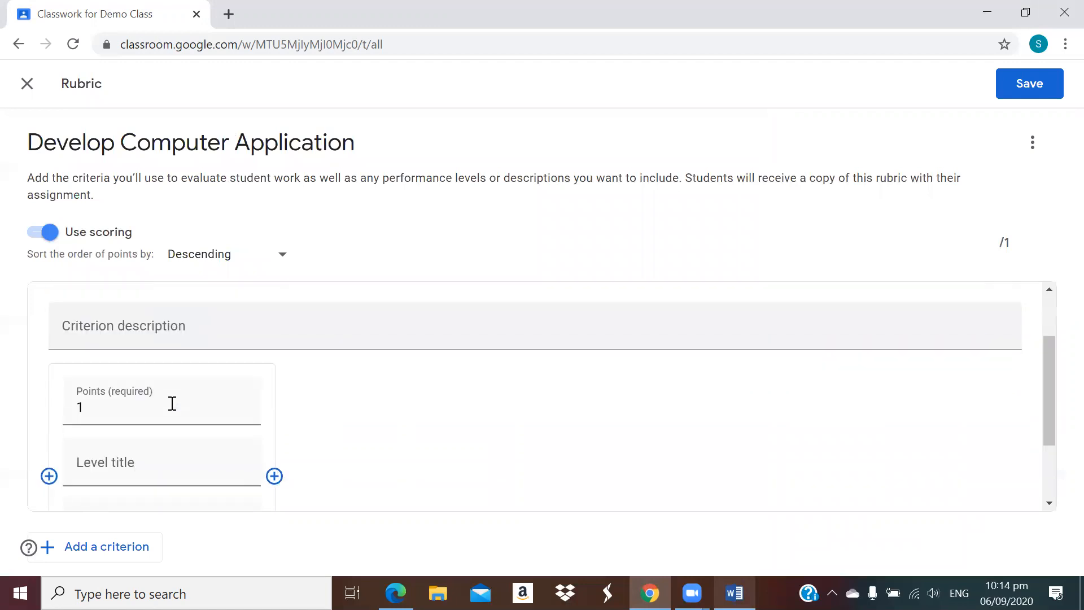
pyautogui.scroll(2, 173, 403)
pyautogui.click(172, 404)
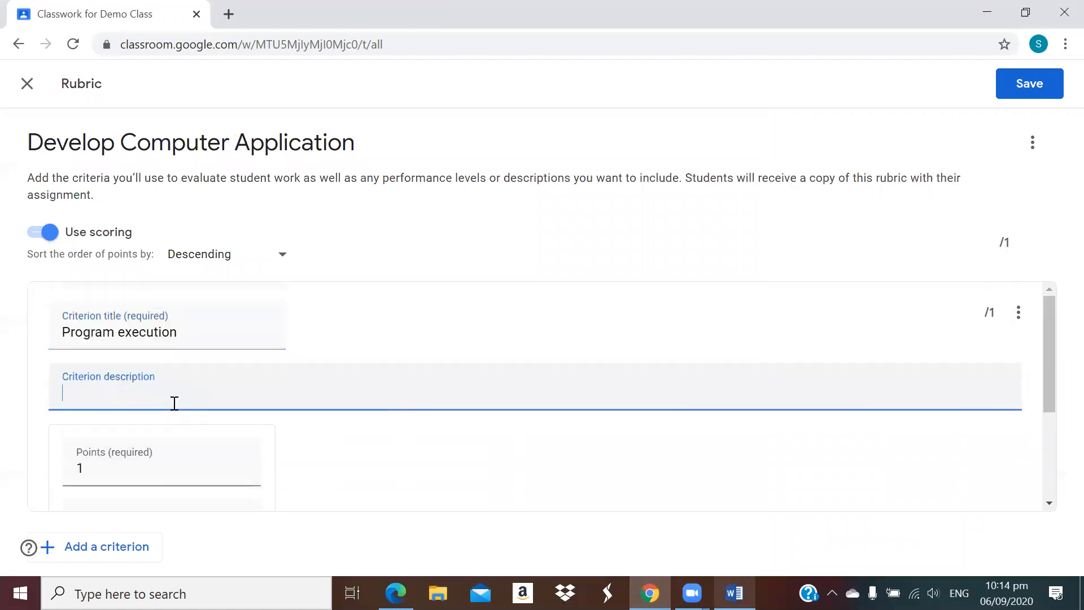
pyautogui.hotkey('alt', 'Tab')
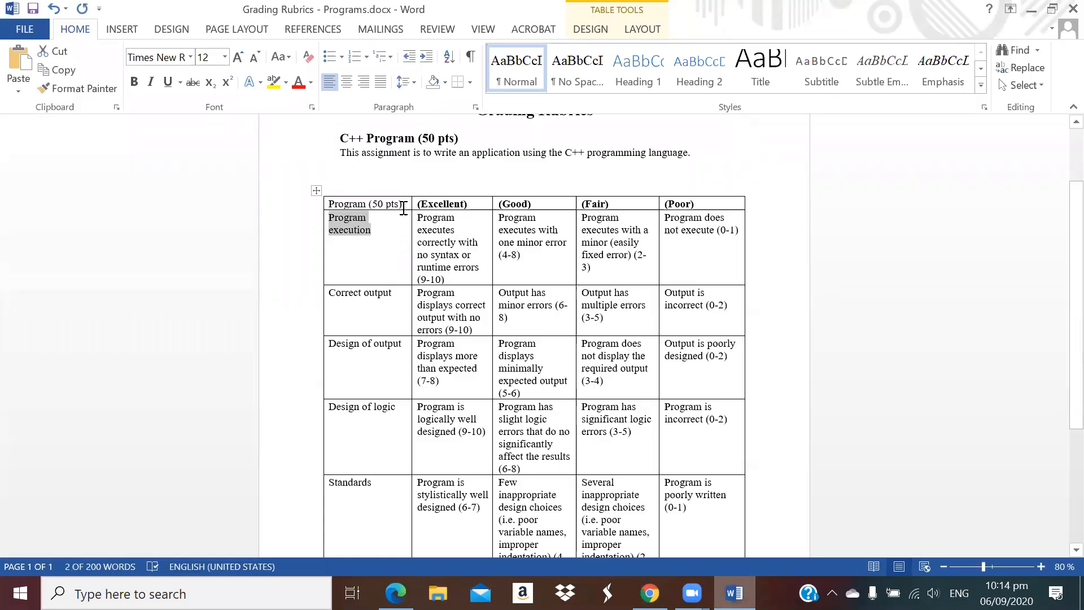
pyautogui.hotkey('alt', 'Tab')
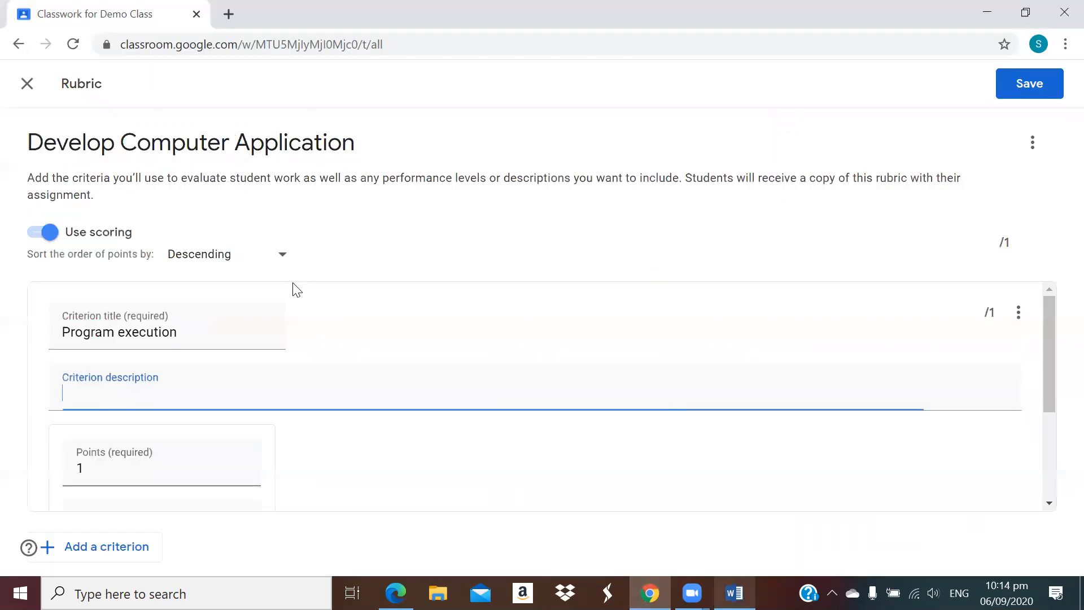
pyautogui.hotkey('alt', 'Tab')
pyautogui.moveTo(457, 279); pyautogui.dragTo(411, 222)
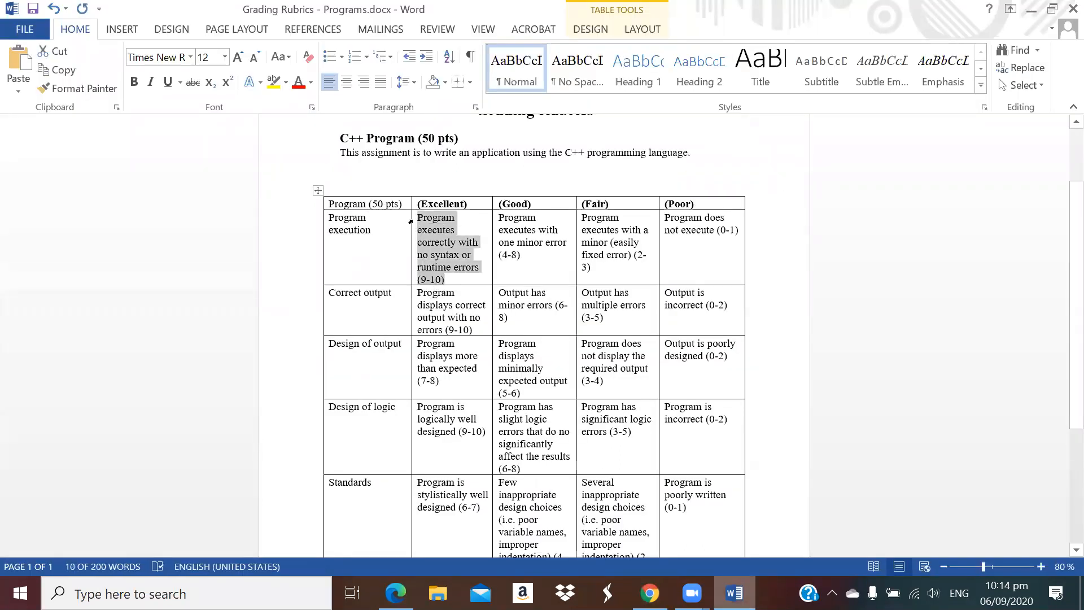
pyautogui.hotkey('alt', 'Tab')
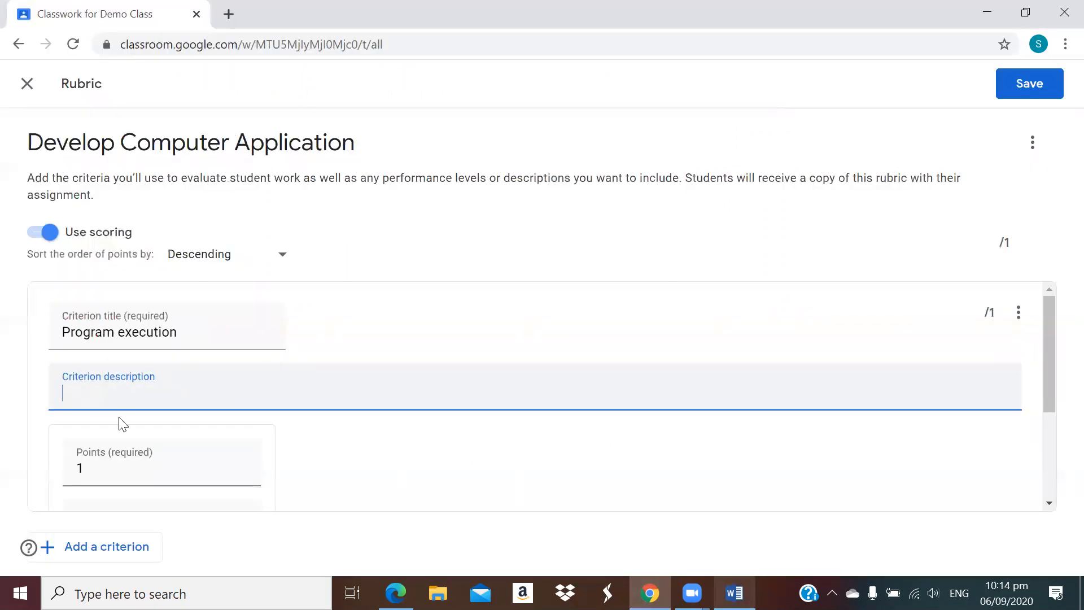
# Title the first Program execution level "Excellent" and paste the copied Word text as its description.
pyautogui.click(120, 467)
pyautogui.scroll(-2, 120, 468)
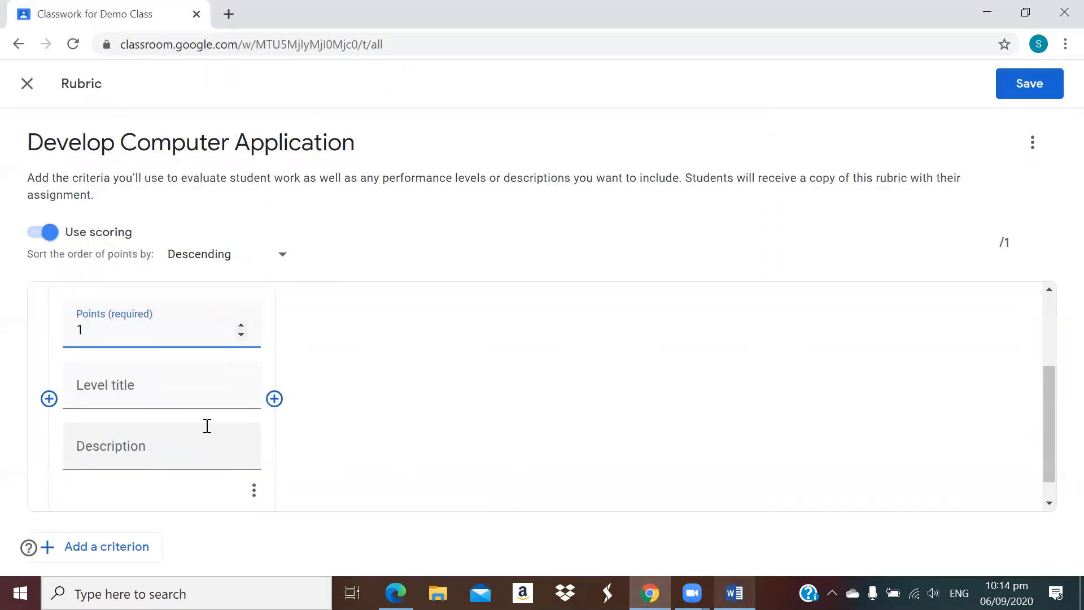
pyautogui.click(141, 391)
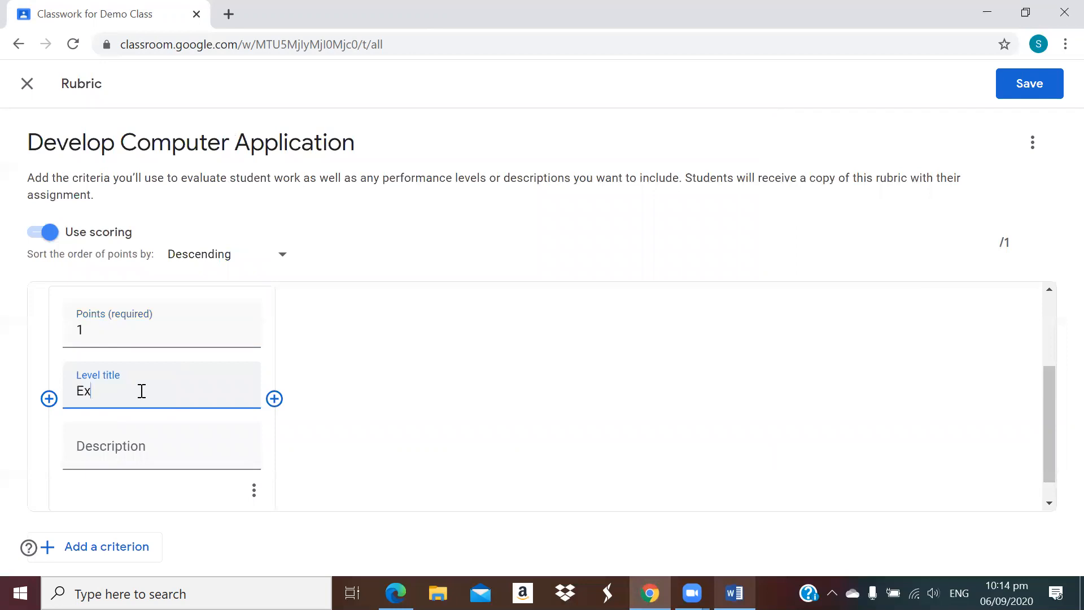
pyautogui.write('Excellent')
pyautogui.click(143, 453)
pyautogui.hotkey('ctrl', 'v')
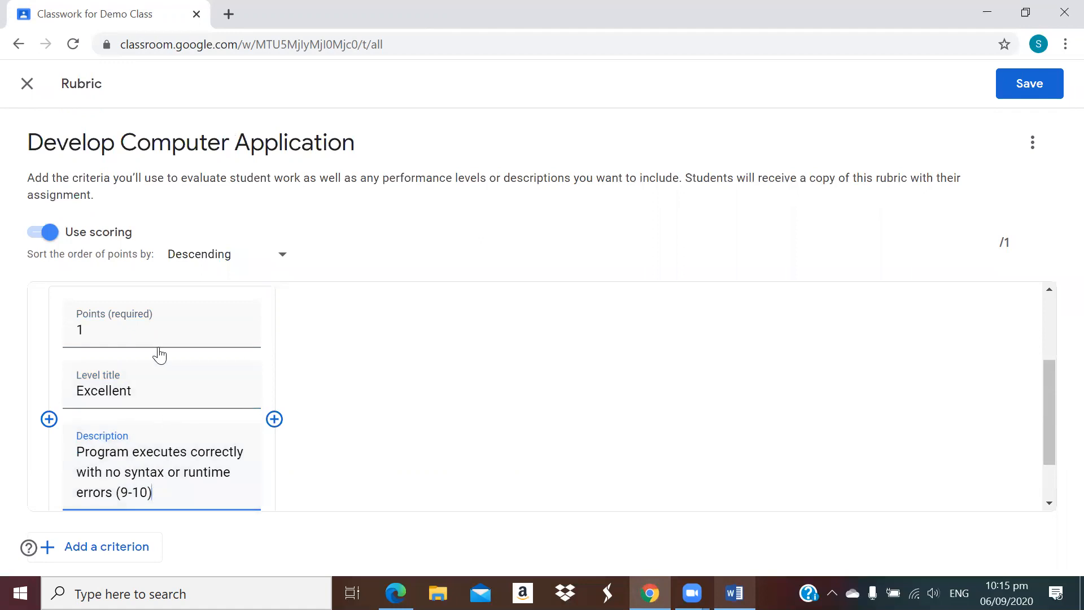
# Check the Excellent score range in the Word rubric table and set the Excellent level's points to 10.
pyautogui.hotkey('alt', 'Tab')
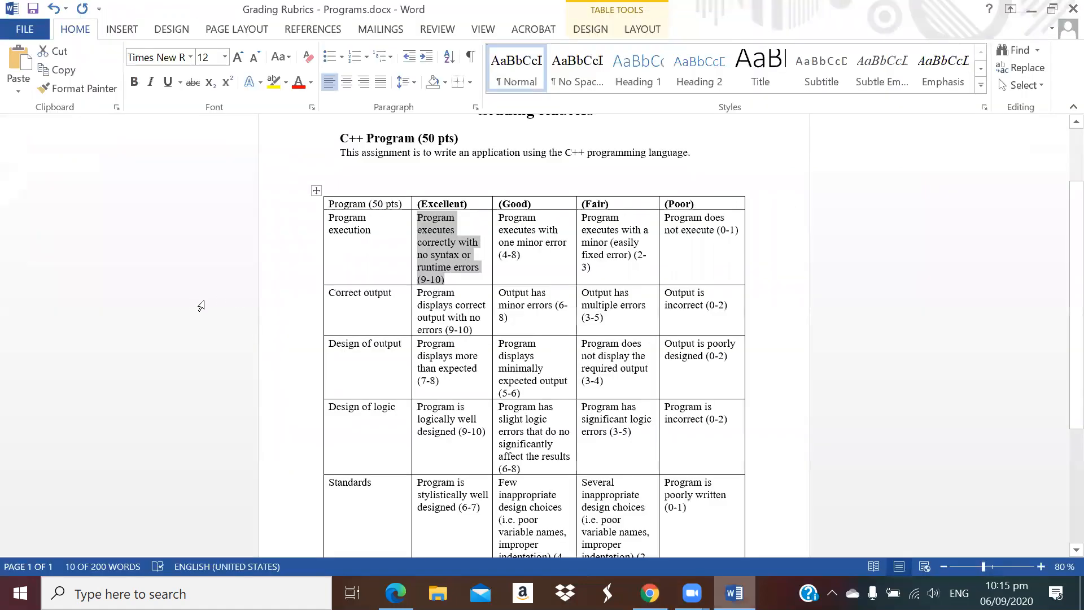
pyautogui.hotkey('alt', 'Tab')
pyautogui.click(176, 328)
pyautogui.moveTo(87, 318); pyautogui.dragTo(65, 314)
pyautogui.write('10')
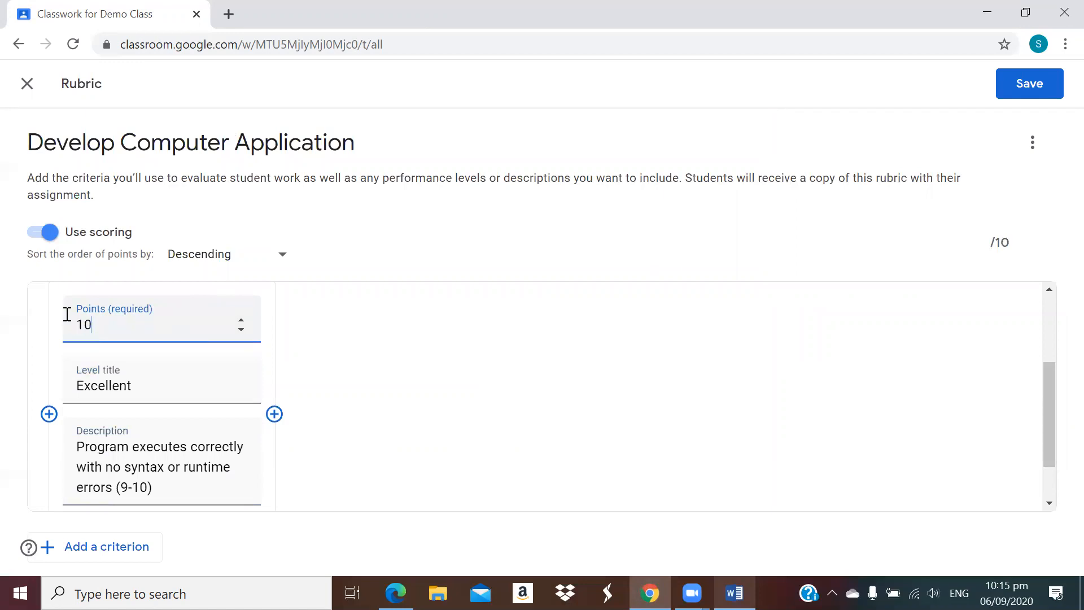
# Copy the Good-level description of Program execution from the Word rubric table and return to the Classroom rubric.
pyautogui.hotkey('alt', 'Tab')
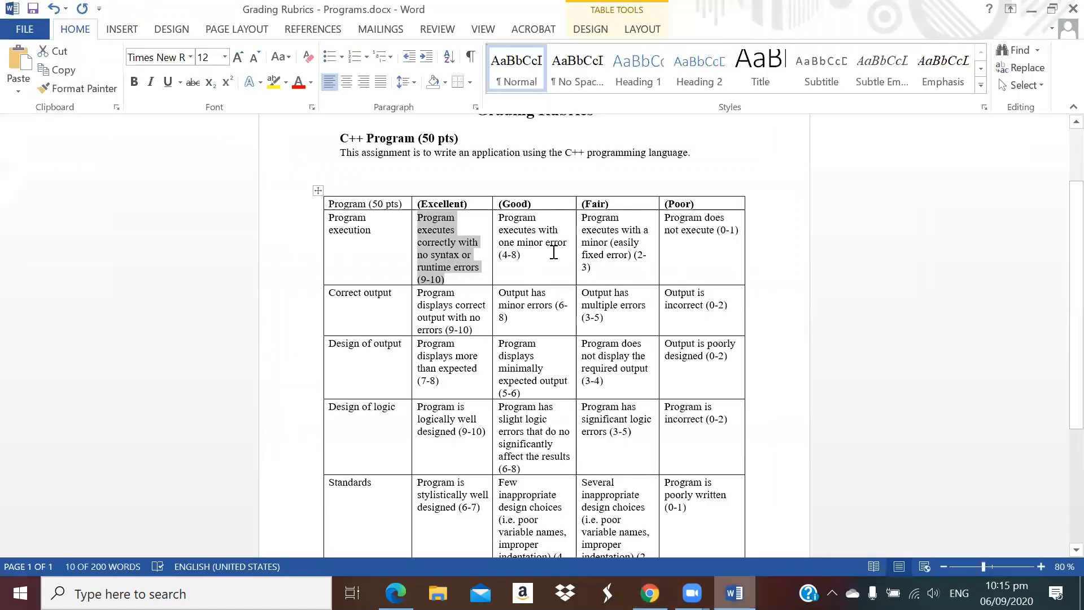
pyautogui.moveTo(554, 265); pyautogui.dragTo(495, 218)
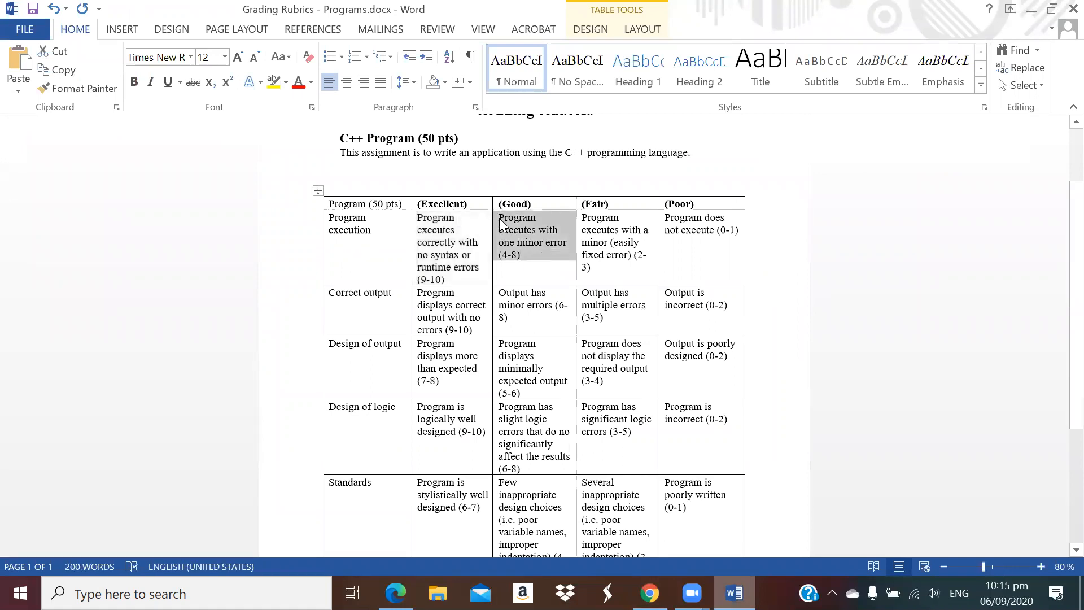
pyautogui.hotkey('alt', 'Tab')
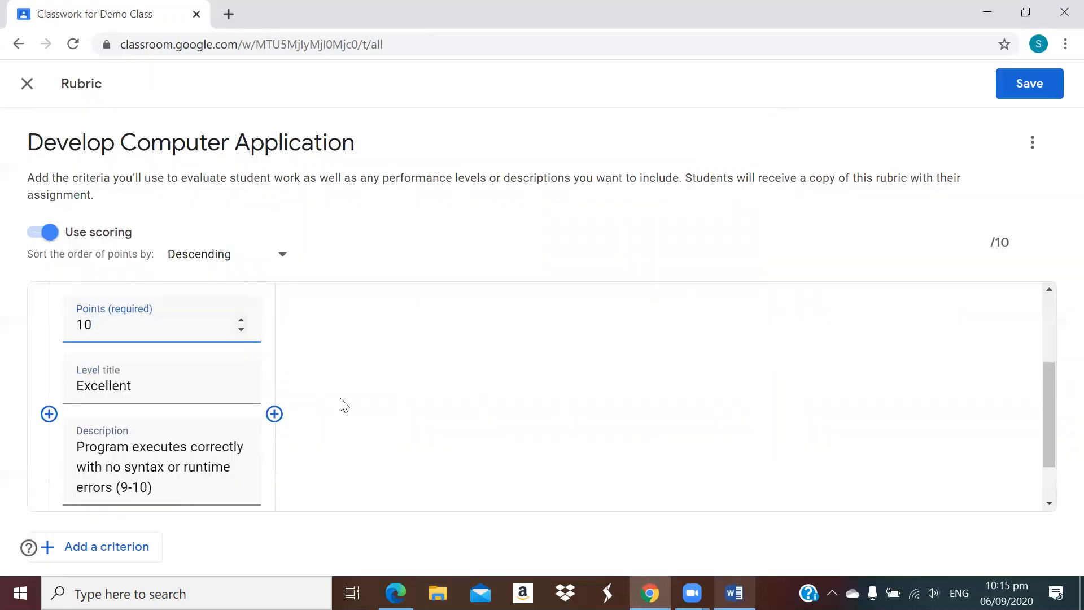
# Add a second level titled "Good" to Program execution, worth 8 points, with the copied text as its description.
pyautogui.click(274, 414)
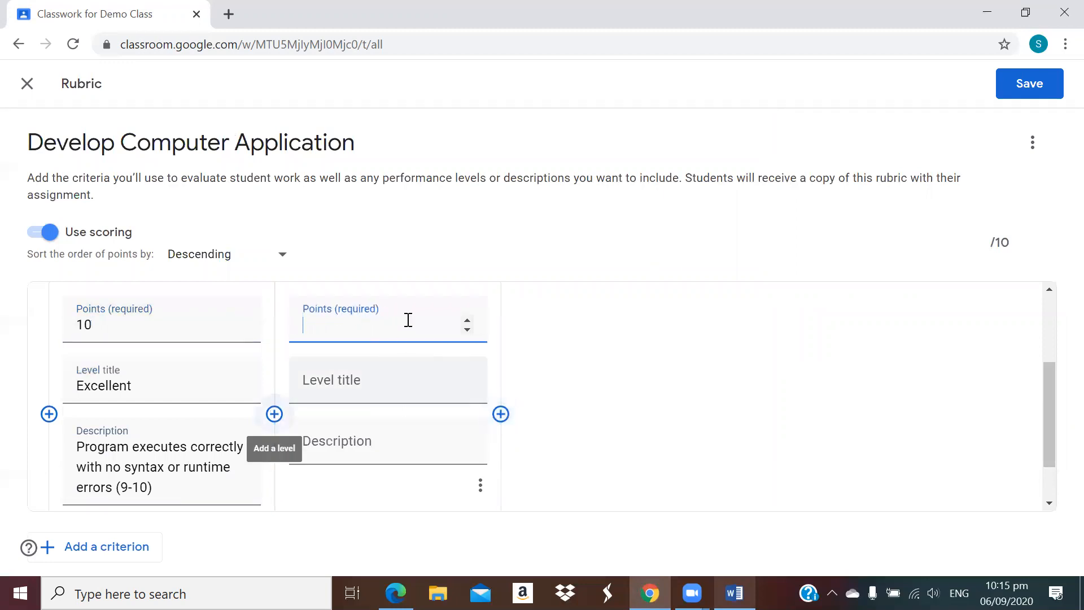
pyautogui.click(394, 381)
pyautogui.write('Goo')
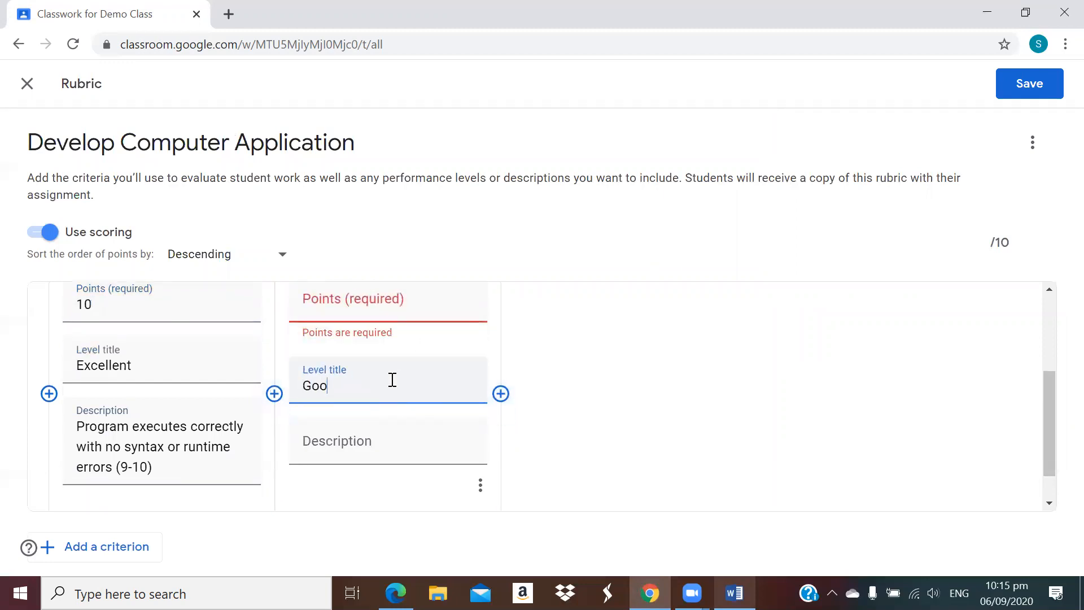
pyautogui.press('Tab')
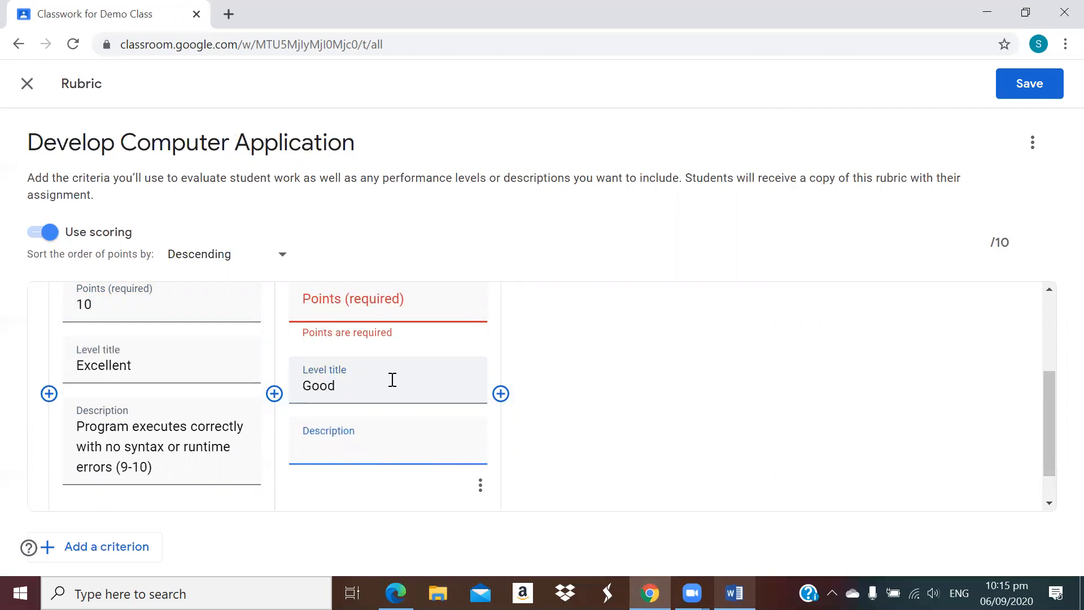
pyautogui.hotkey('ctrl', 'v')
pyautogui.click(397, 301)
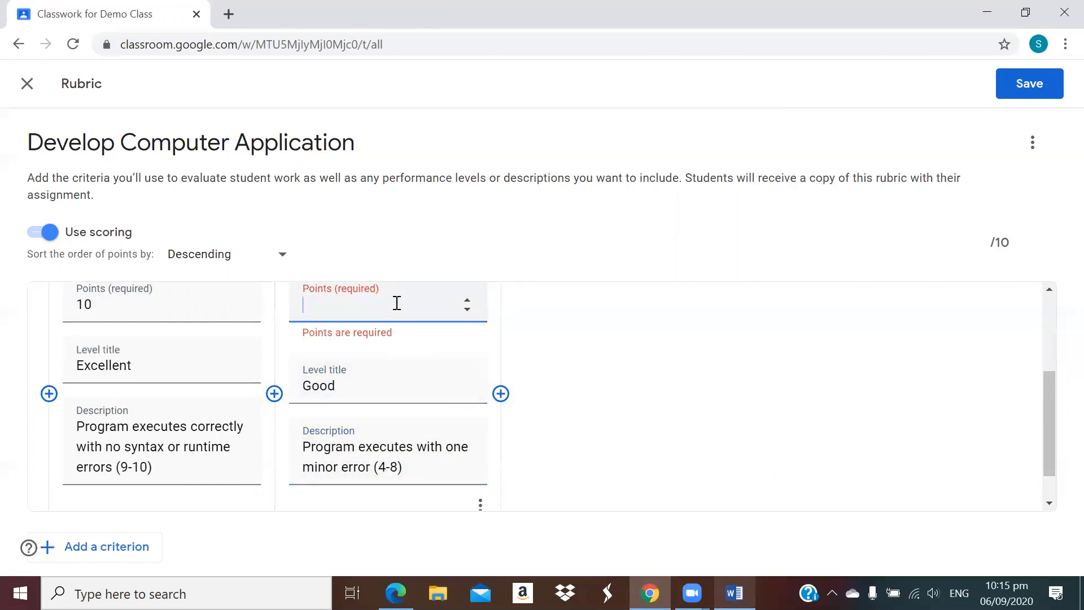
pyautogui.write('8')
# Copy the Fair-level description of Program execution from the Word rubric table and switch back to the Classroom rubric.
pyautogui.hotkey('alt', 'Tab')
pyautogui.click(601, 261)
pyautogui.moveTo(601, 262); pyautogui.dragTo(588, 226)
pyautogui.hotkey('ctrl', 'c')
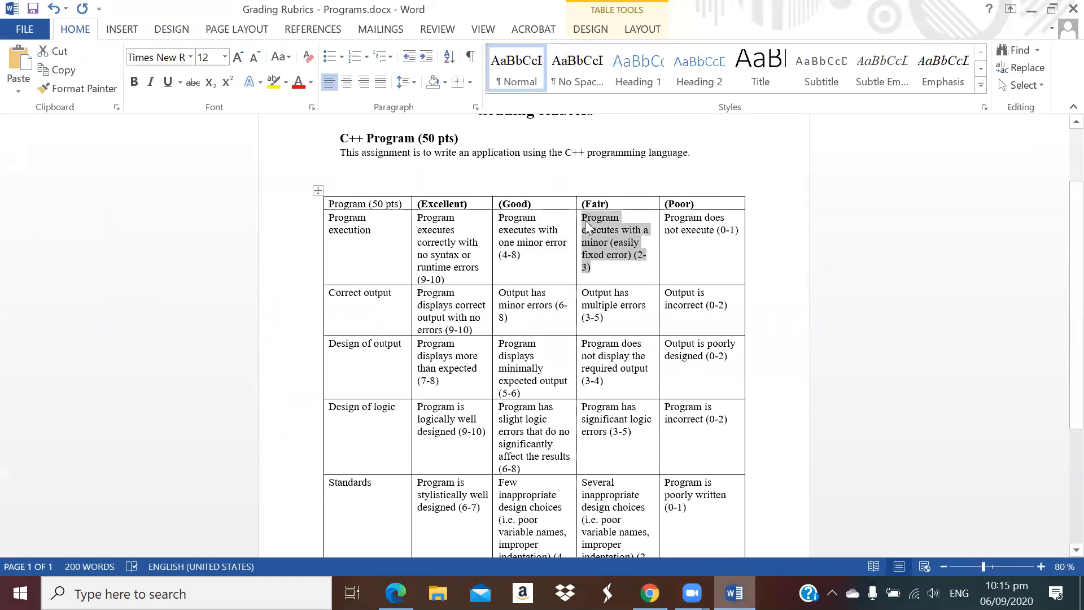
pyautogui.hotkey('alt', 'Tab')
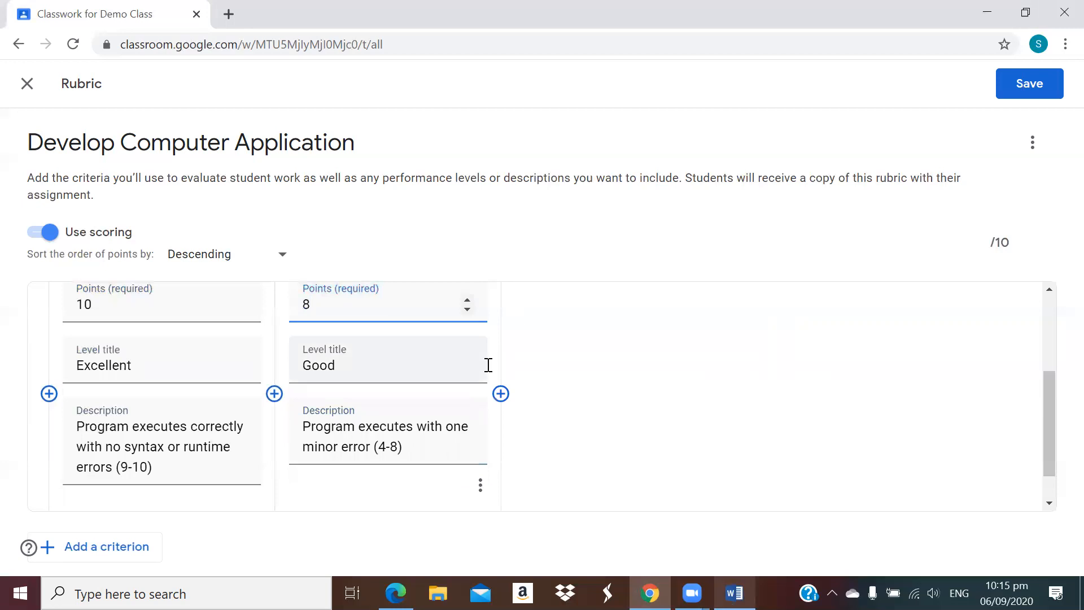
# Add a third level titled "Fair" to Program execution, worth 3 points, with the copied text as its description.
pyautogui.click(500, 393)
pyautogui.click(563, 364)
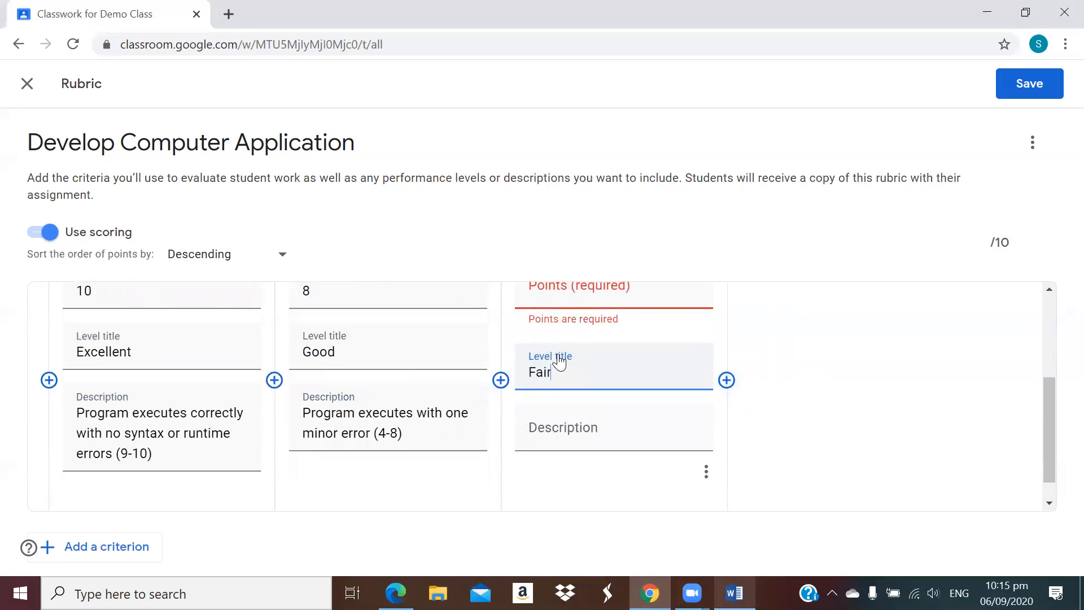
pyautogui.click(576, 425)
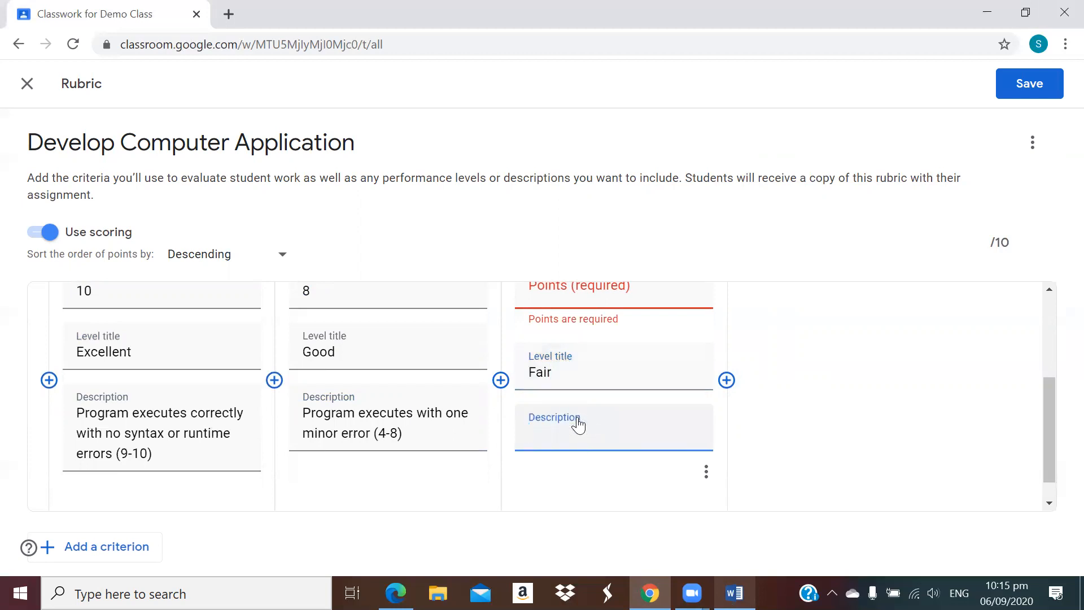
pyautogui.hotkey('ctrl', 'v')
pyautogui.click(625, 290)
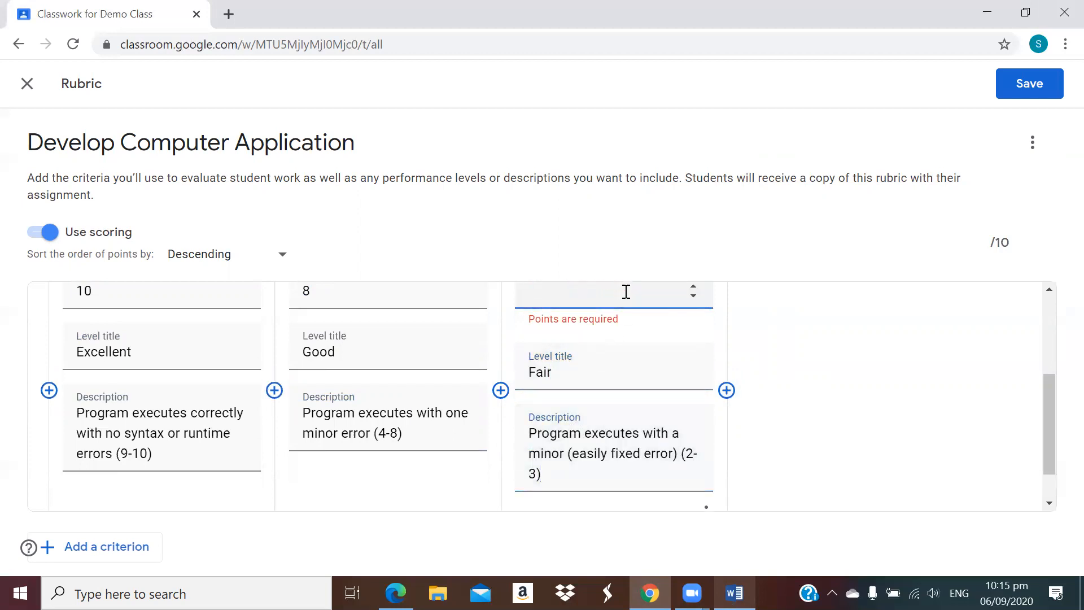
pyautogui.write('13')
pyautogui.press('BackSpace')
pyautogui.press('BackSpace')
# Copy the Poor-level description "Program does not execute (0-1)" from the Word table and return to the Classroom rubric.
pyautogui.hotkey('alt', 'Tab')
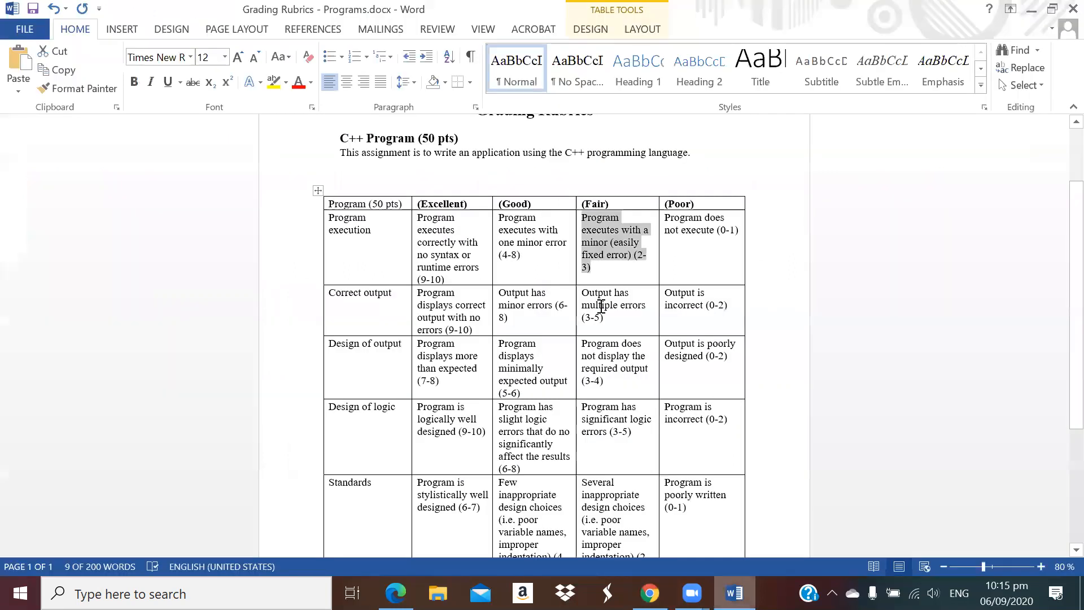
pyautogui.click(717, 241)
pyautogui.hotkey('ctrl', 'a')
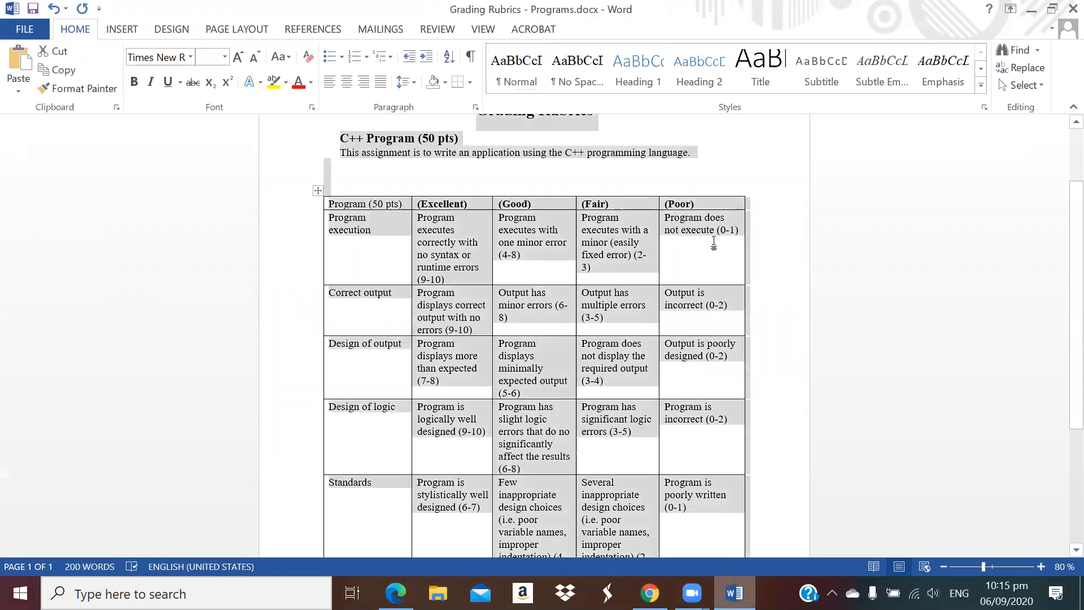
pyautogui.click(717, 237)
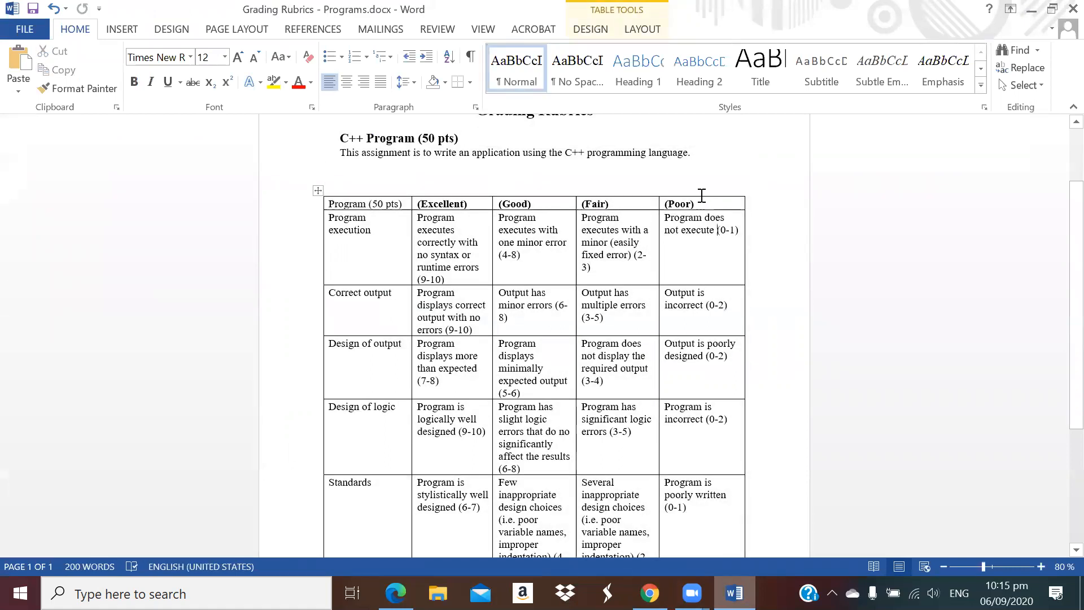
pyautogui.click(675, 225)
pyautogui.hotkey('ctrl', 'c')
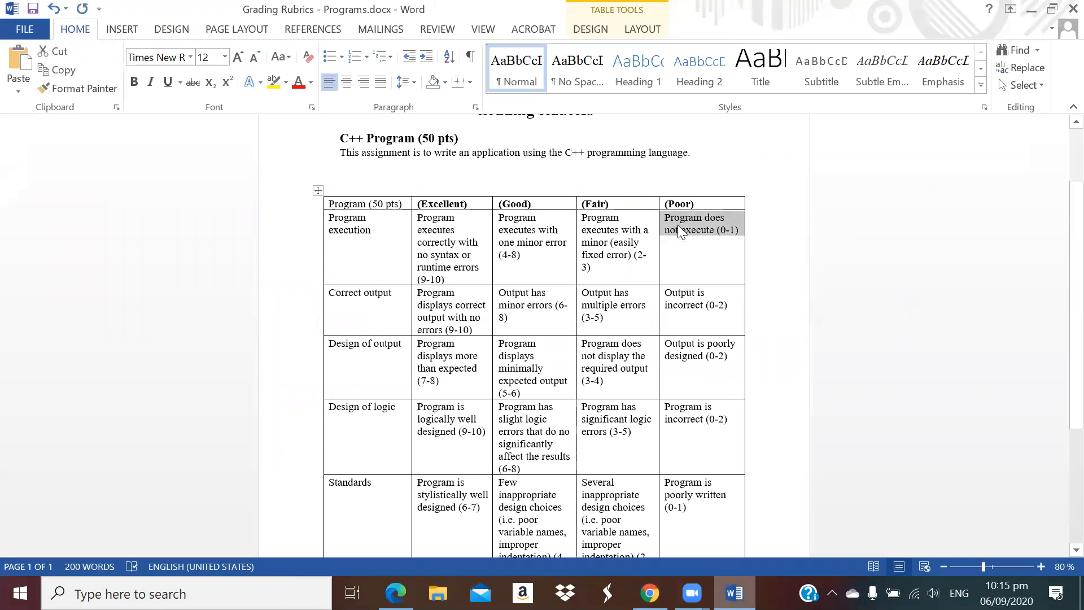
pyautogui.hotkey('alt', 'Tab')
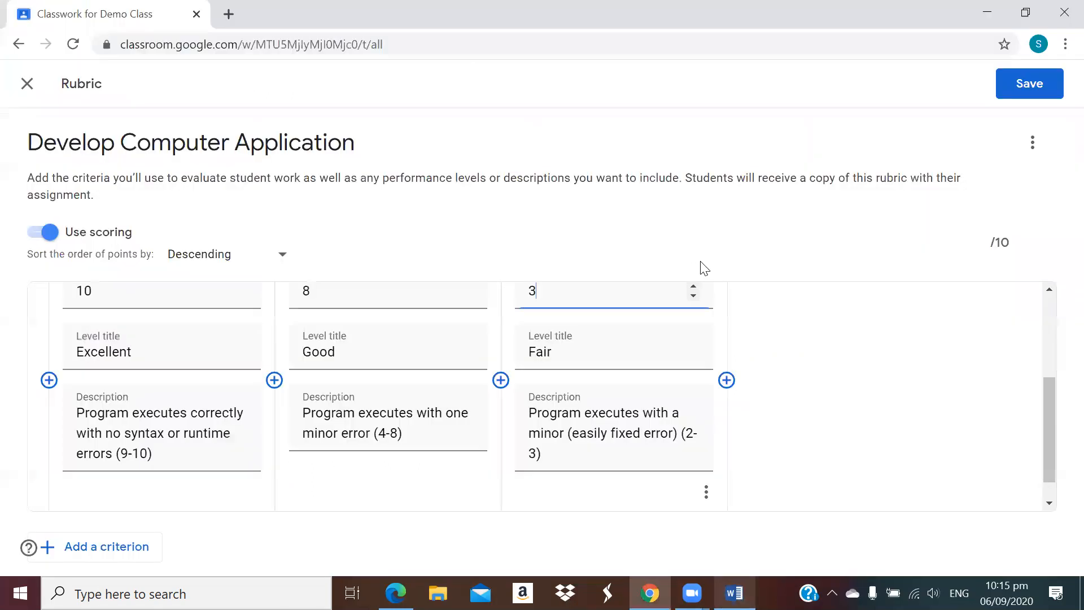
# Add a fourth level worth 1 point to the Program execution criterion.
pyautogui.scroll(3, 659, 316)
pyautogui.scroll(-3, 672, 350)
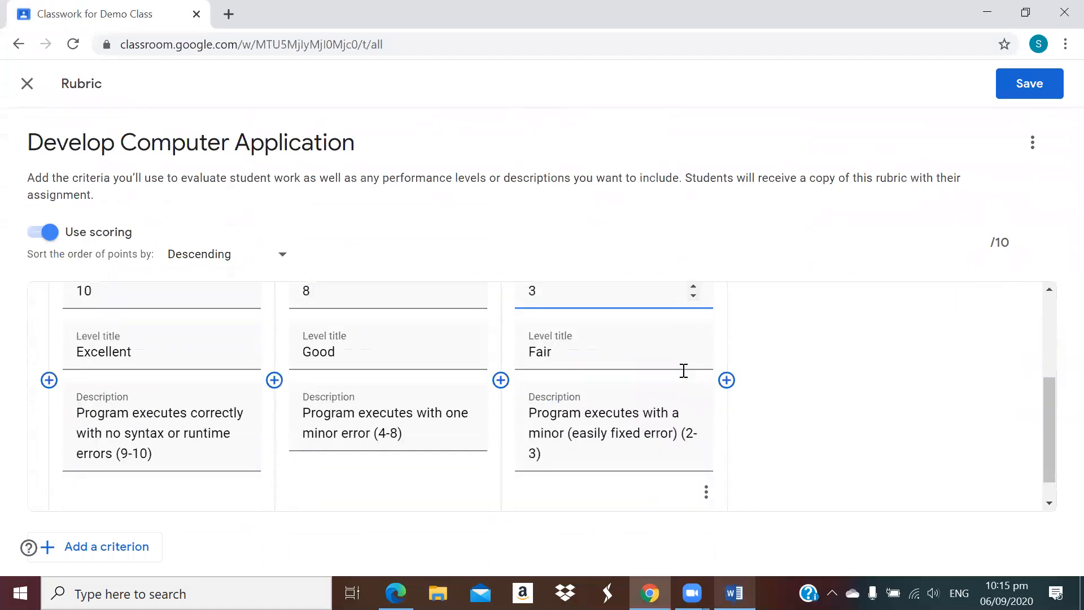
pyautogui.click(727, 380)
pyautogui.scroll(1, 825, 362)
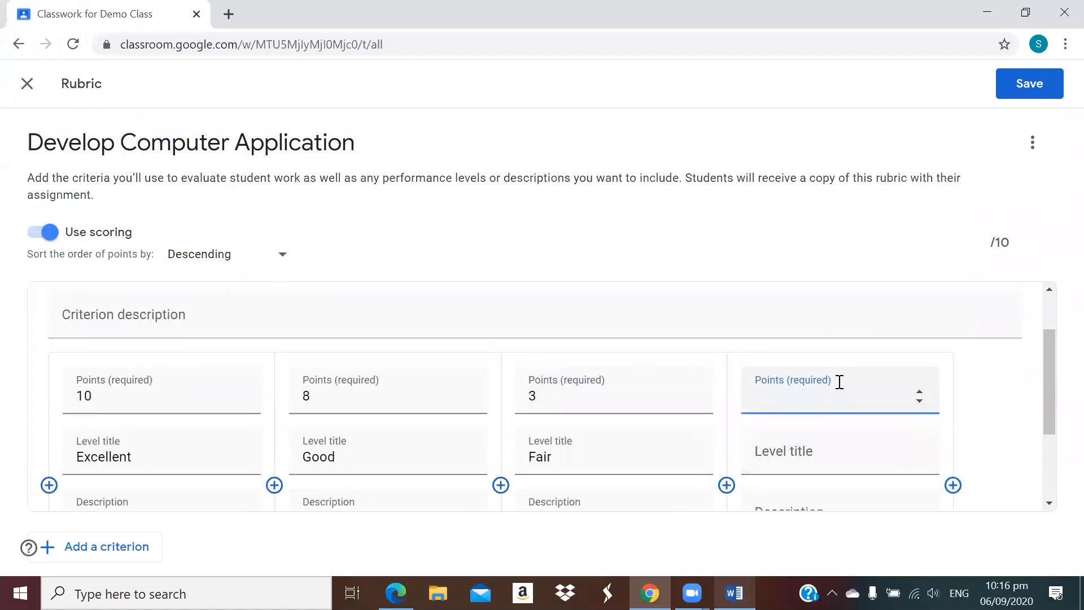
pyautogui.click(812, 456)
pyautogui.scroll(-1, 812, 456)
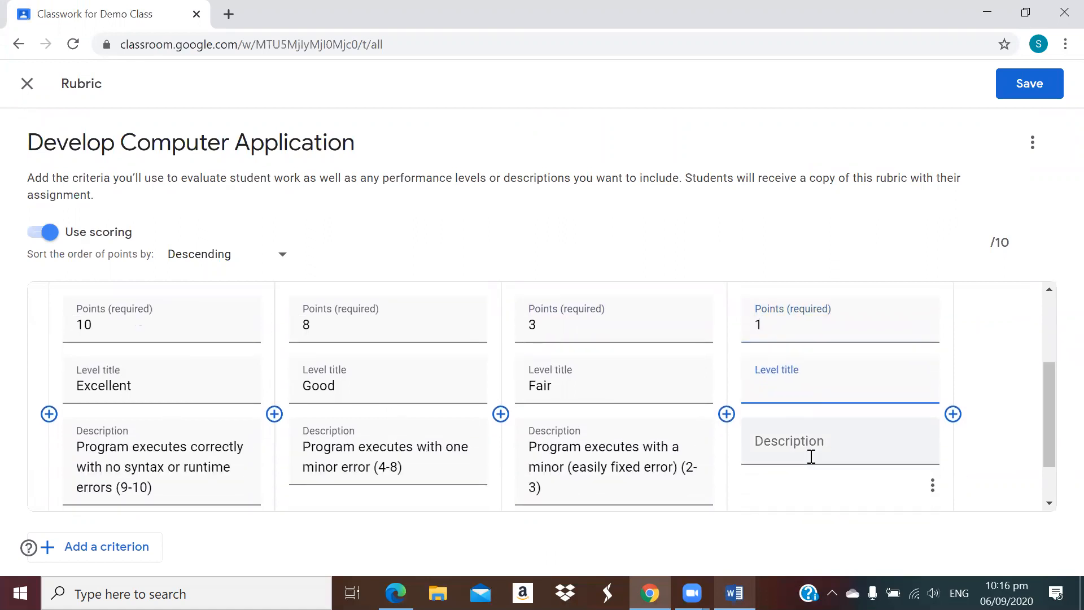
# Paste "Program does not execute (0-1)" as the fourth level's description and title the level "Poor".
pyautogui.hotkey('ctrl', 'v')
pyautogui.click(812, 457)
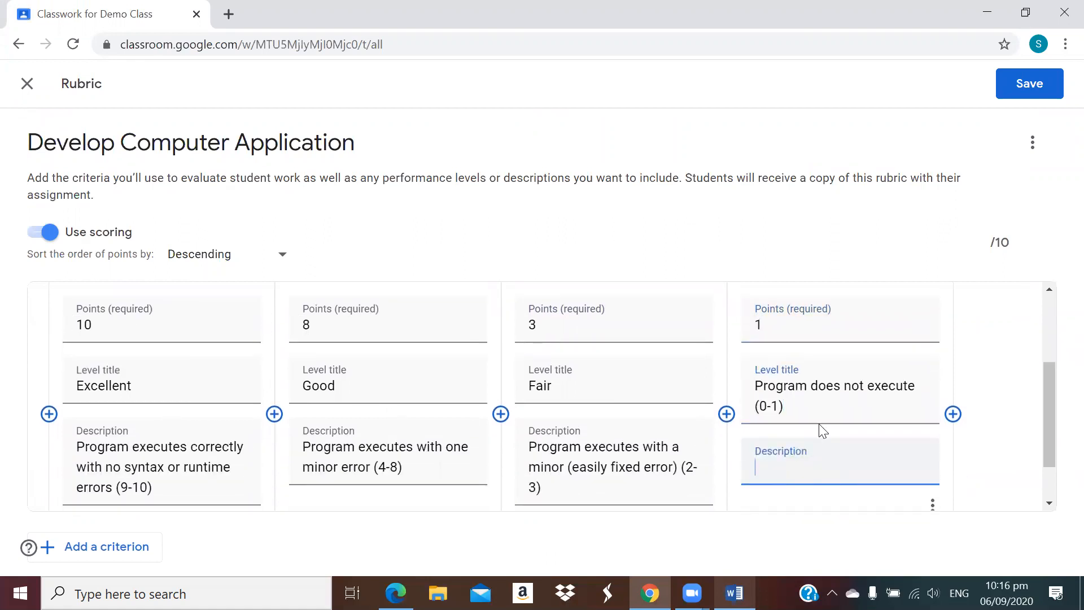
pyautogui.hotkey('ctrl', 'v')
pyautogui.moveTo(779, 404); pyautogui.dragTo(746, 393)
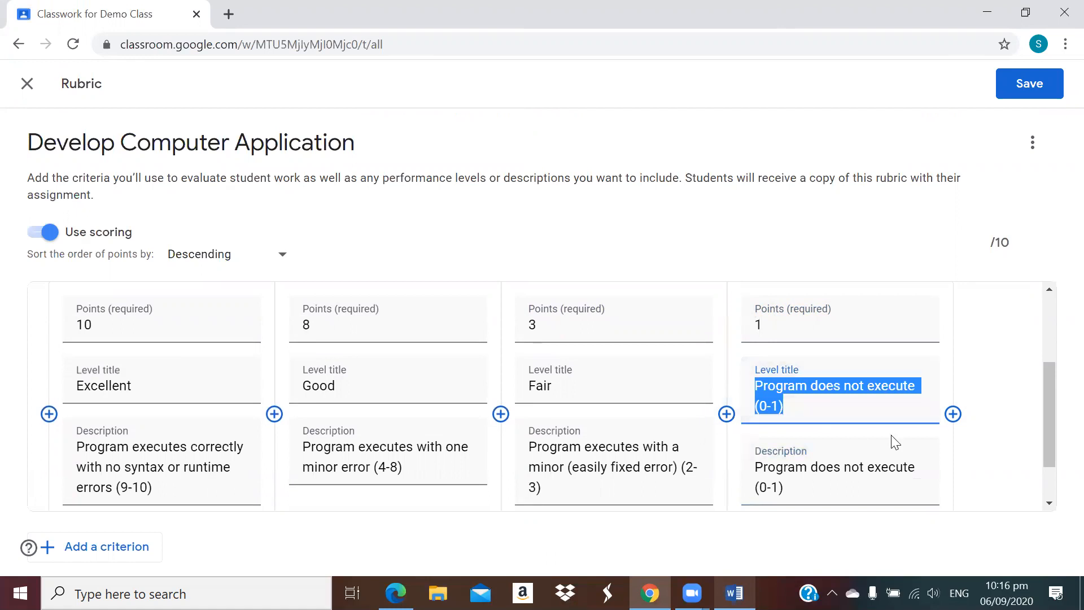
pyautogui.write('Pp')
pyautogui.write('or')
pyautogui.scroll(-1, 125, 433)
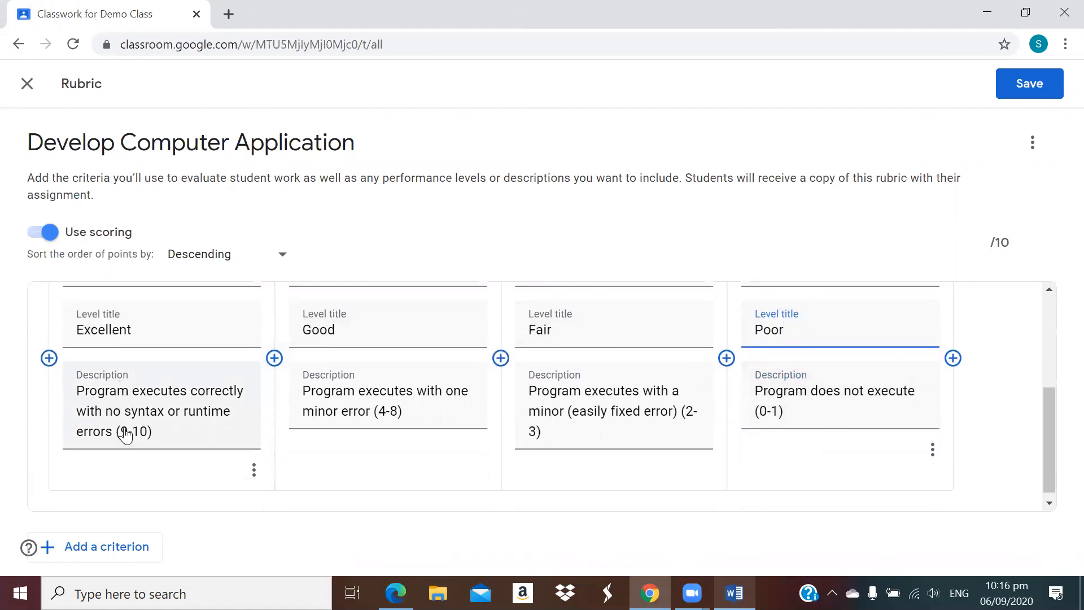
# Look at the options available for the Excellent and Good levels without deleting either level.
pyautogui.click(258, 468)
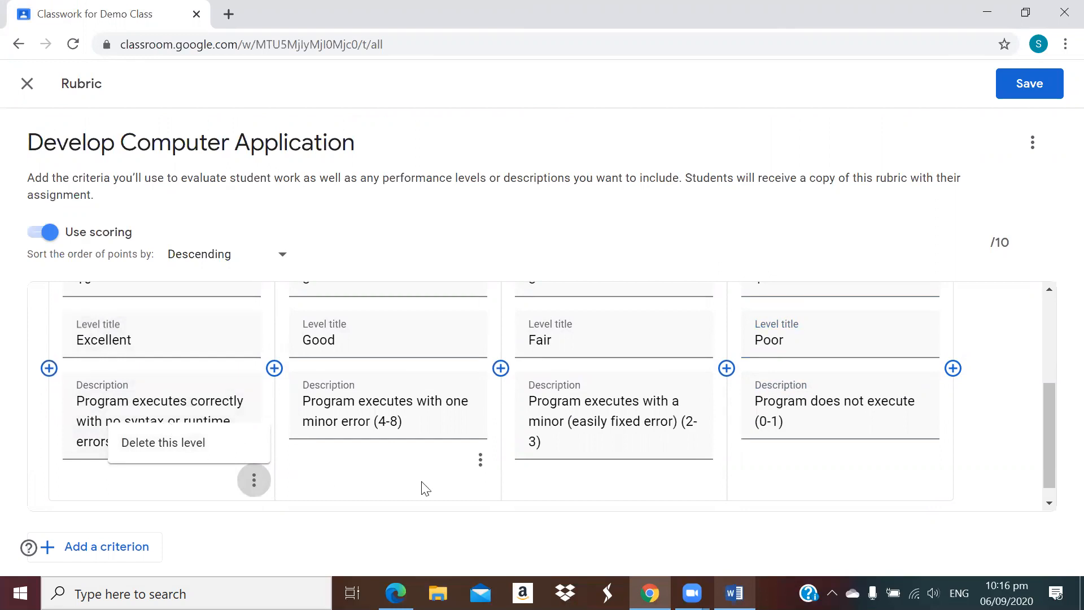
pyautogui.click(479, 462)
pyautogui.click(481, 469)
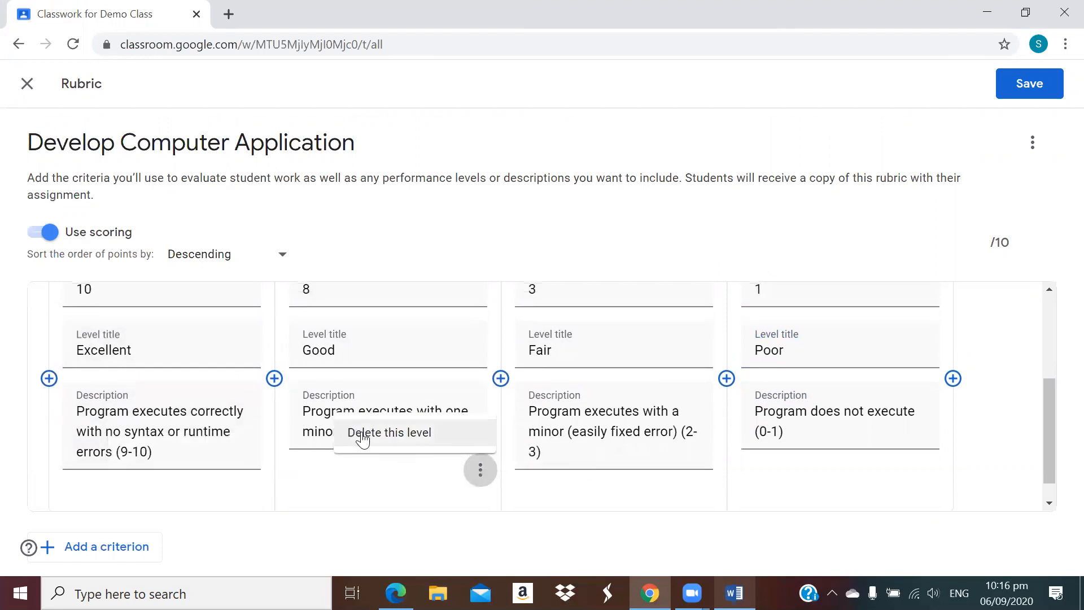
pyautogui.click(593, 487)
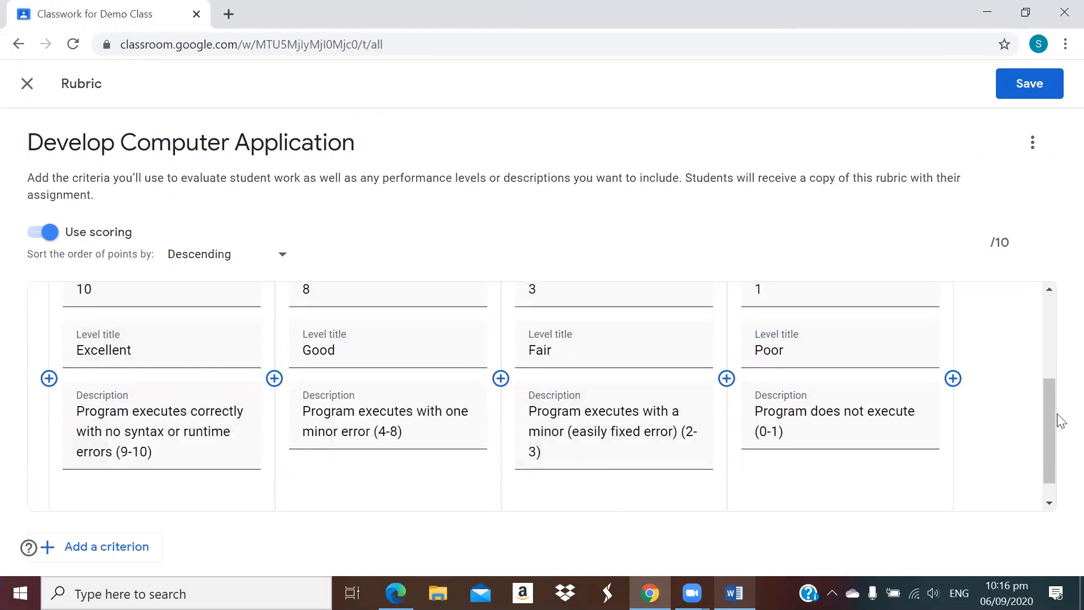
# Duplicate the Program execution criterion and go to the copy's title.
pyautogui.scroll(3, 985, 411)
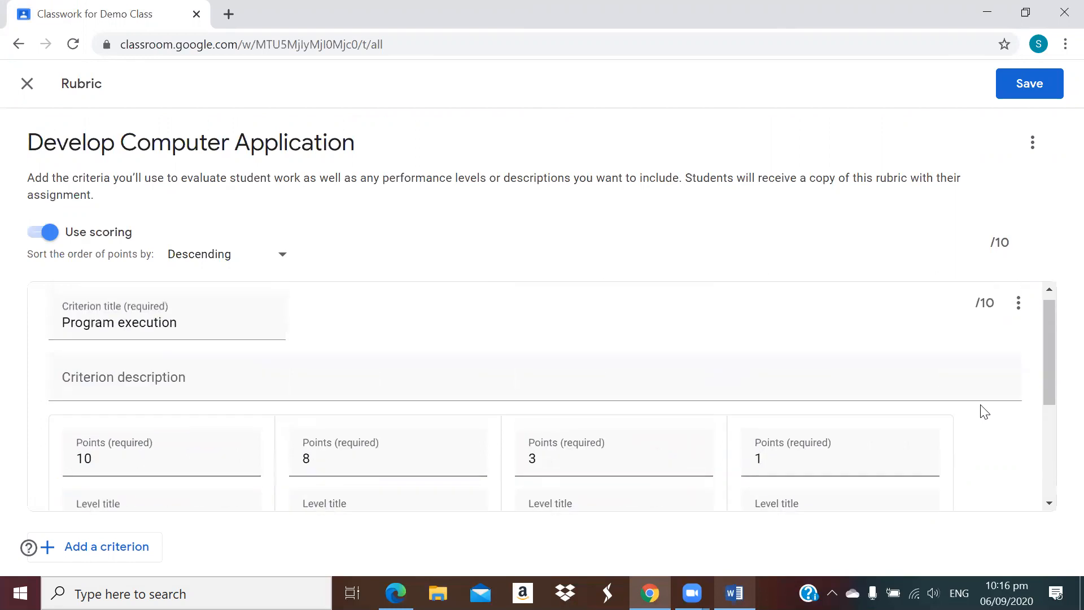
pyautogui.click(1019, 303)
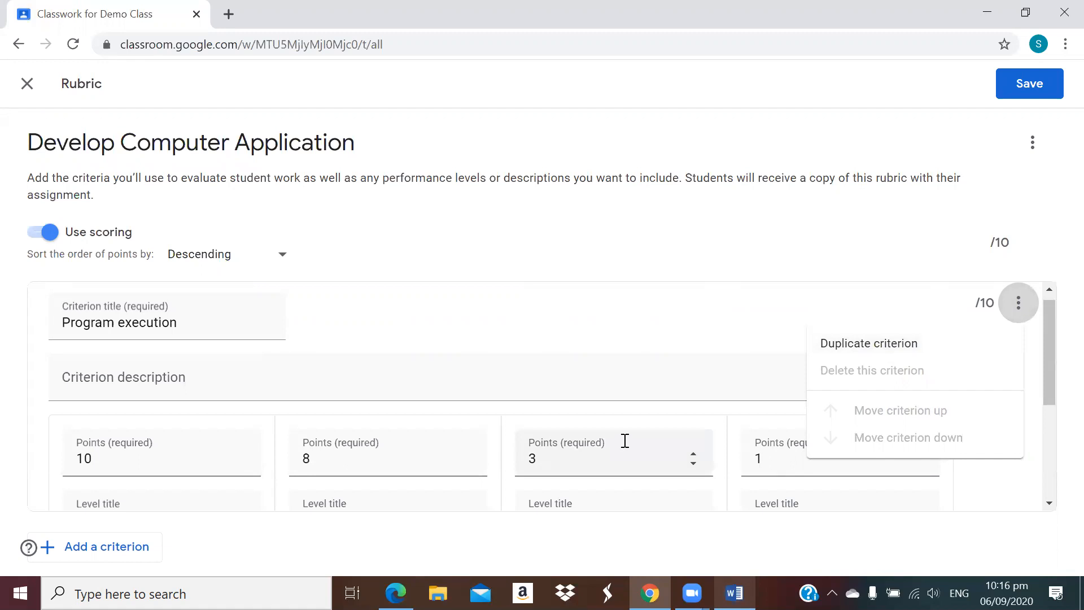
pyautogui.click(888, 346)
pyautogui.scroll(3, 506, 382)
pyautogui.scroll(1, 505, 381)
pyautogui.scroll(-4, 506, 387)
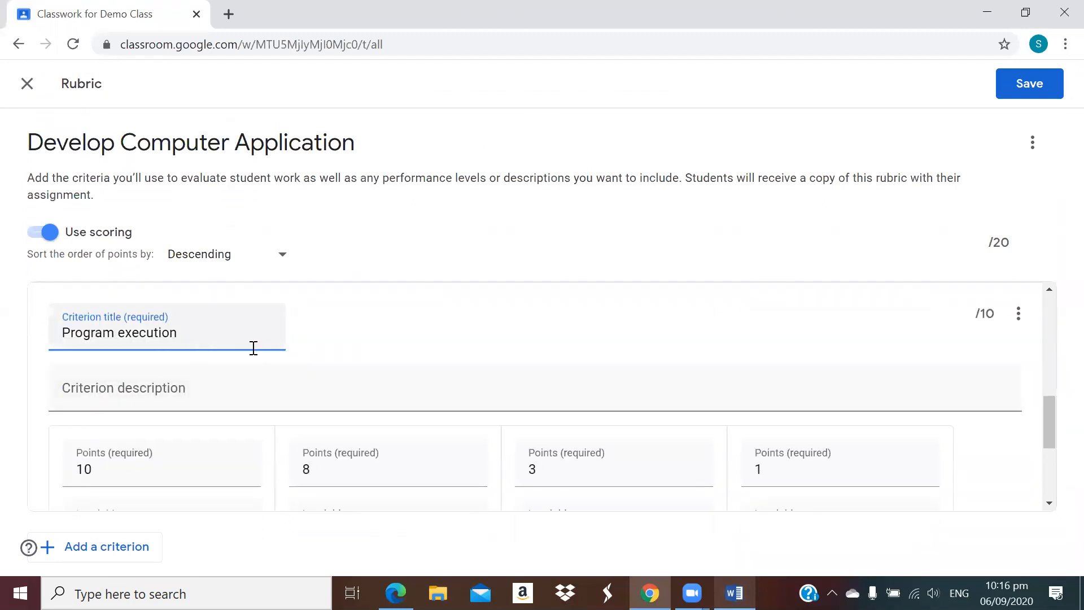
# Copy "Correct output" from the Word rubric table and replace the duplicated criterion's title with it.
pyautogui.hotkey('alt', 'Tab')
pyautogui.moveTo(391, 294); pyautogui.dragTo(339, 303)
pyautogui.hotkey('ctrl', 'c')
pyautogui.hotkey('alt', 'Tab')
pyautogui.moveTo(201, 334); pyautogui.dragTo(52, 333)
pyautogui.hotkey('ctrl', 'v')
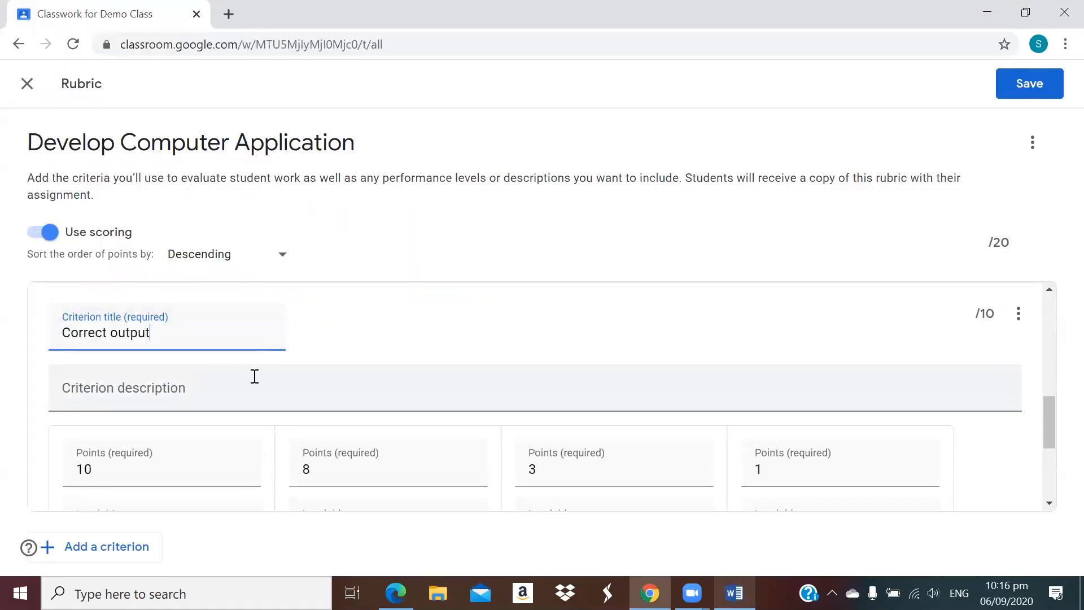
# Replace the Excellent level's description under Correct output with "Program displays correct output with no errors (9-10)", copied from the Word rubric table.
pyautogui.scroll(-1, 291, 370)
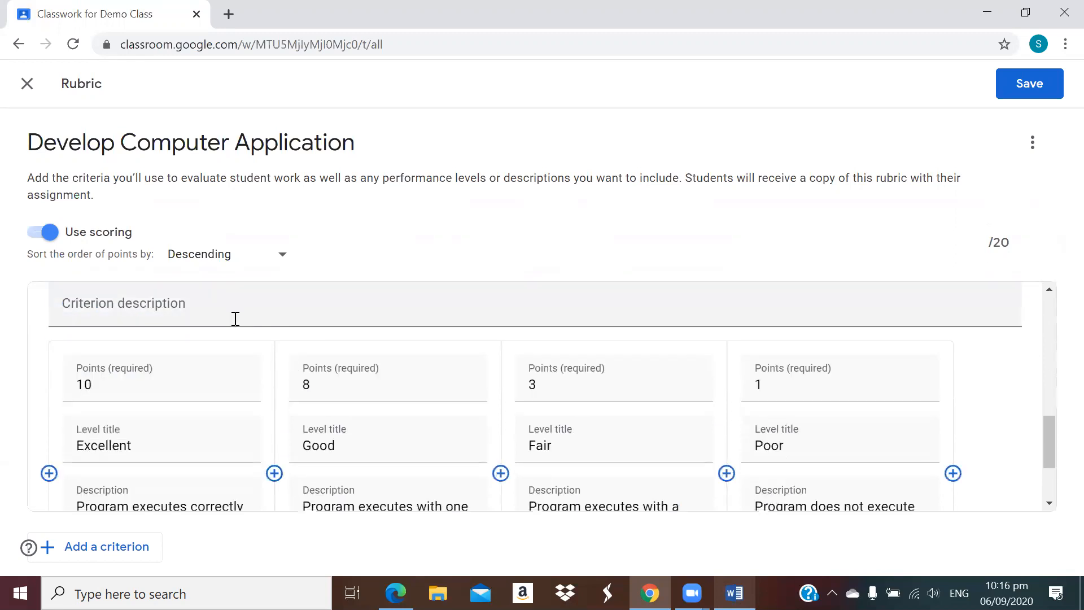
pyautogui.click(336, 302)
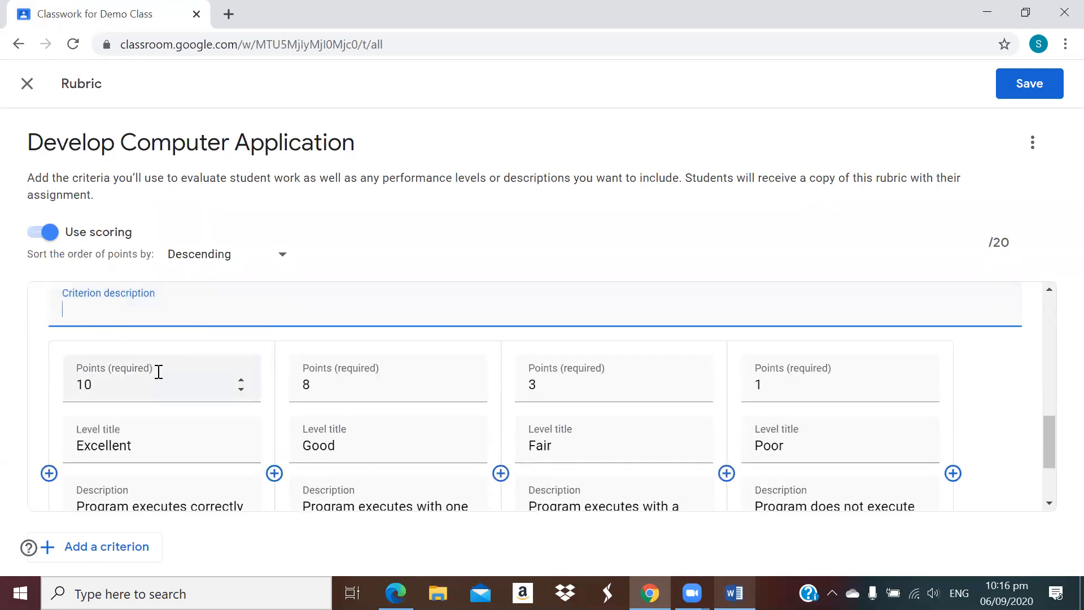
pyautogui.scroll(-1, 159, 375)
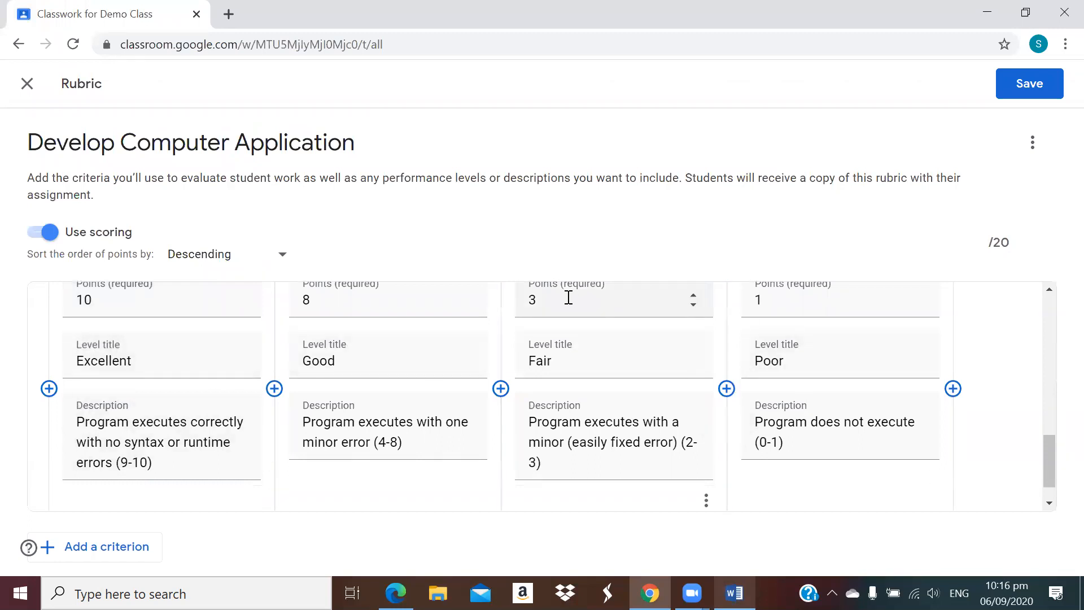
pyautogui.hotkey('alt', 'Tab')
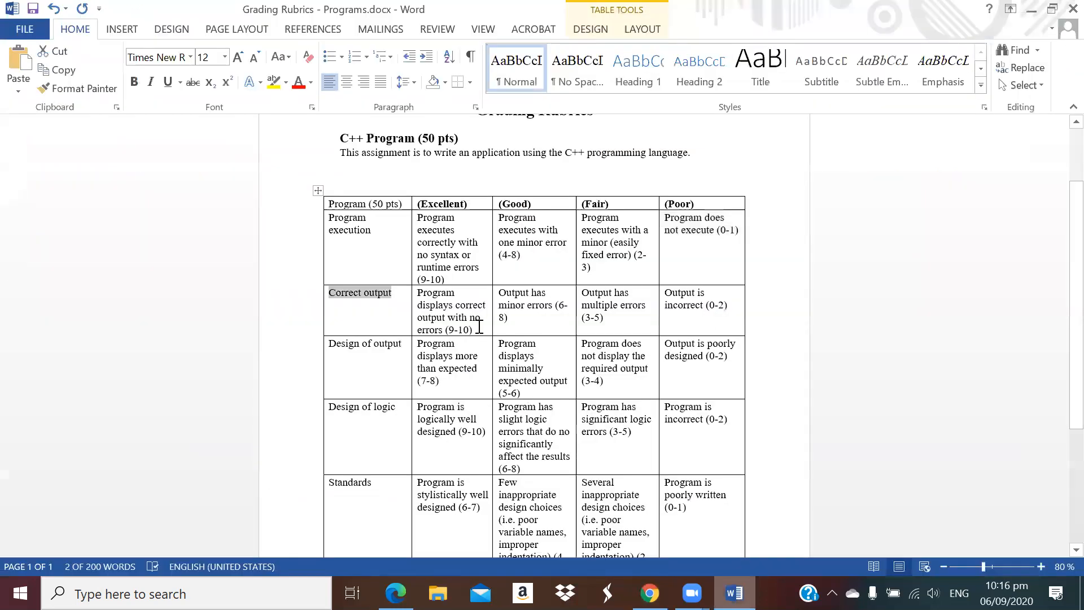
pyautogui.moveTo(480, 326); pyautogui.dragTo(428, 298)
pyautogui.hotkey('ctrl', 'c')
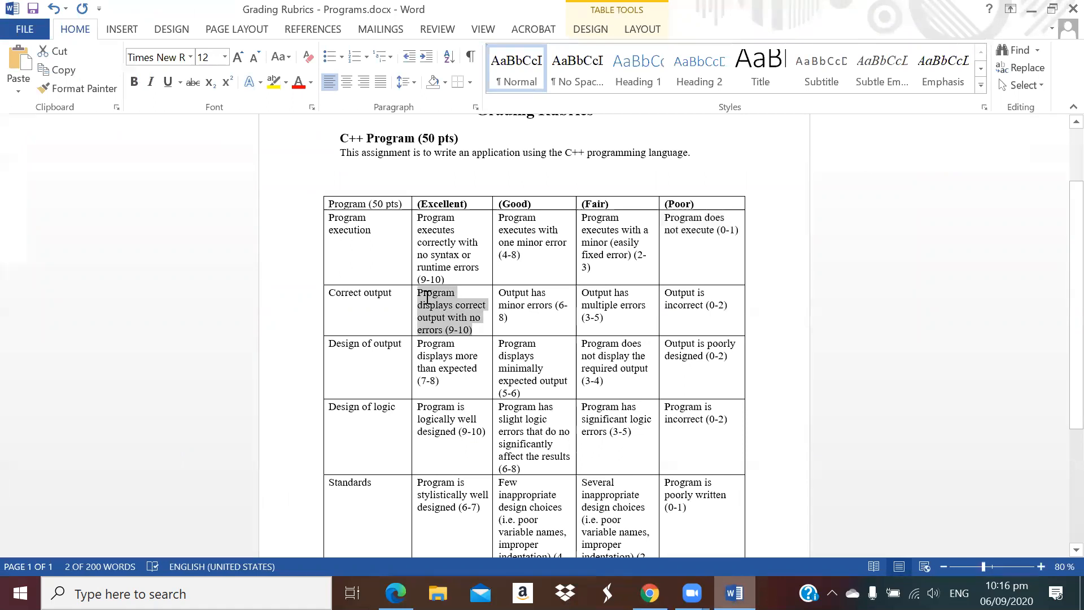
pyautogui.hotkey('alt', 'Tab')
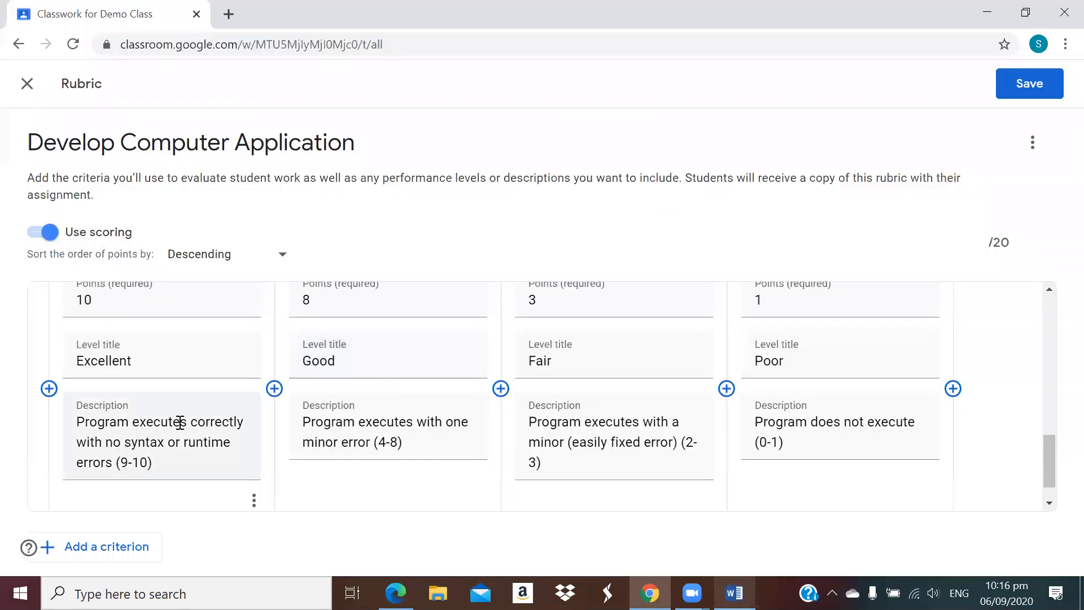
pyautogui.moveTo(201, 468); pyautogui.dragTo(85, 421)
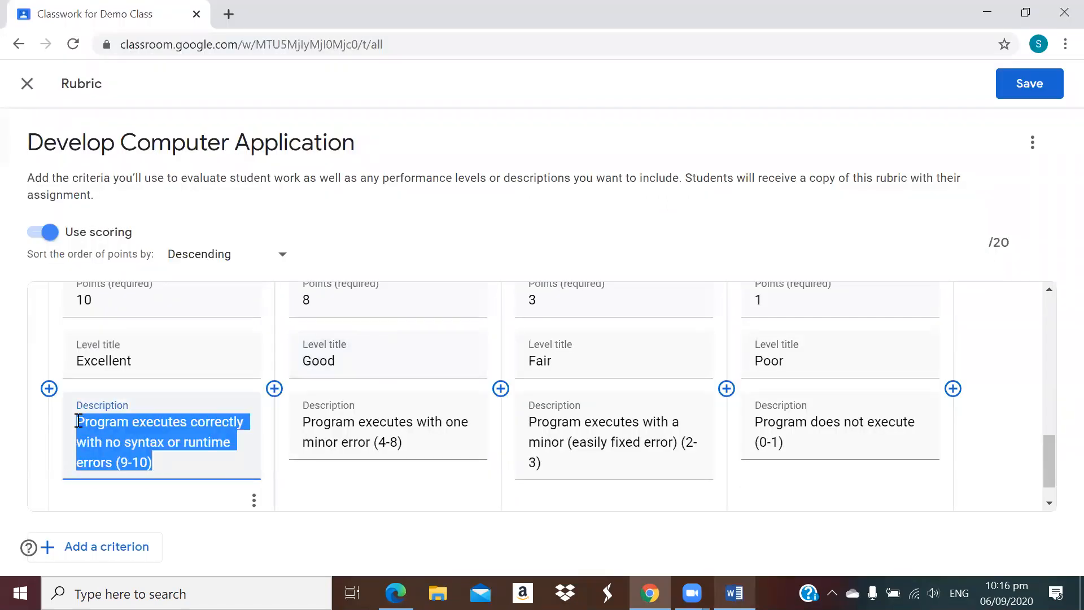
pyautogui.hotkey('ctrl', 'v')
# Copy "Output has minor errors (6-8)" from the Word table and replace the Good level's description under Correct output with it.
pyautogui.hotkey('alt', 'Tab')
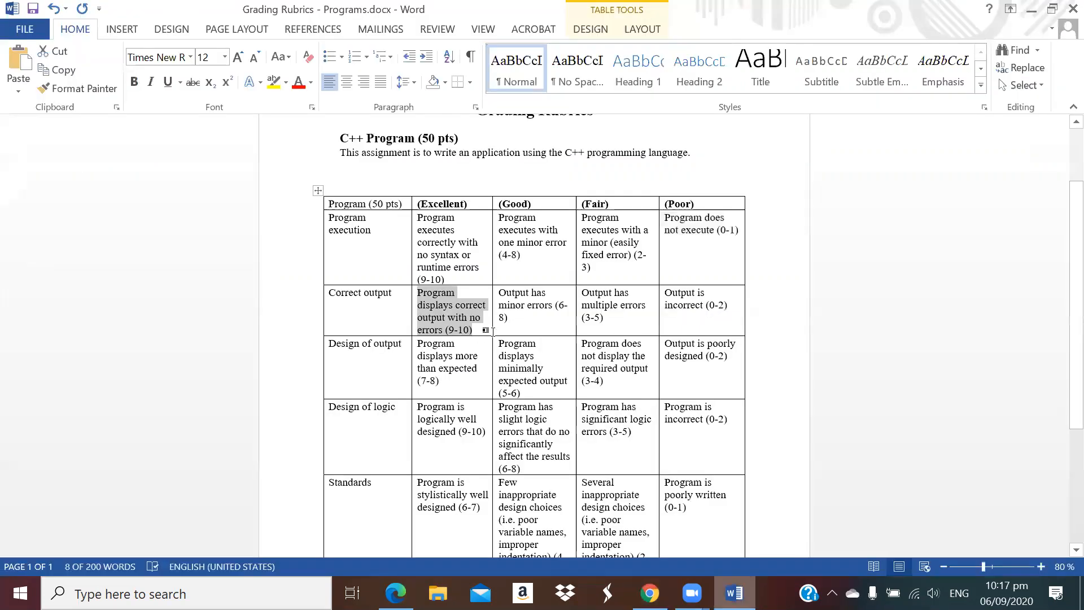
pyautogui.moveTo(520, 329); pyautogui.dragTo(501, 293)
pyautogui.hotkey('ctrl', 'c')
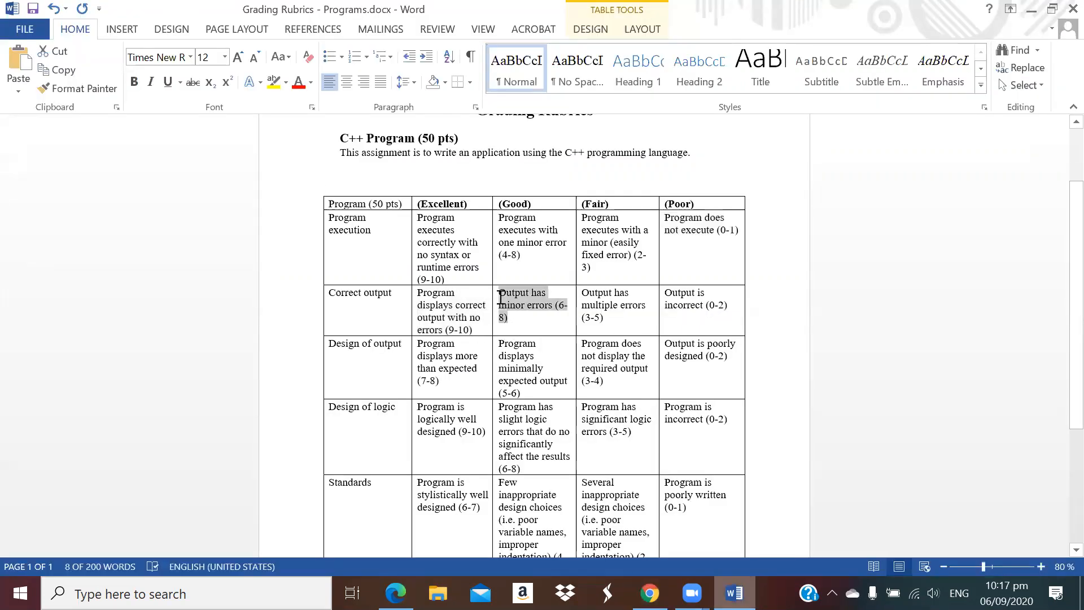
pyautogui.hotkey('alt', 'Tab')
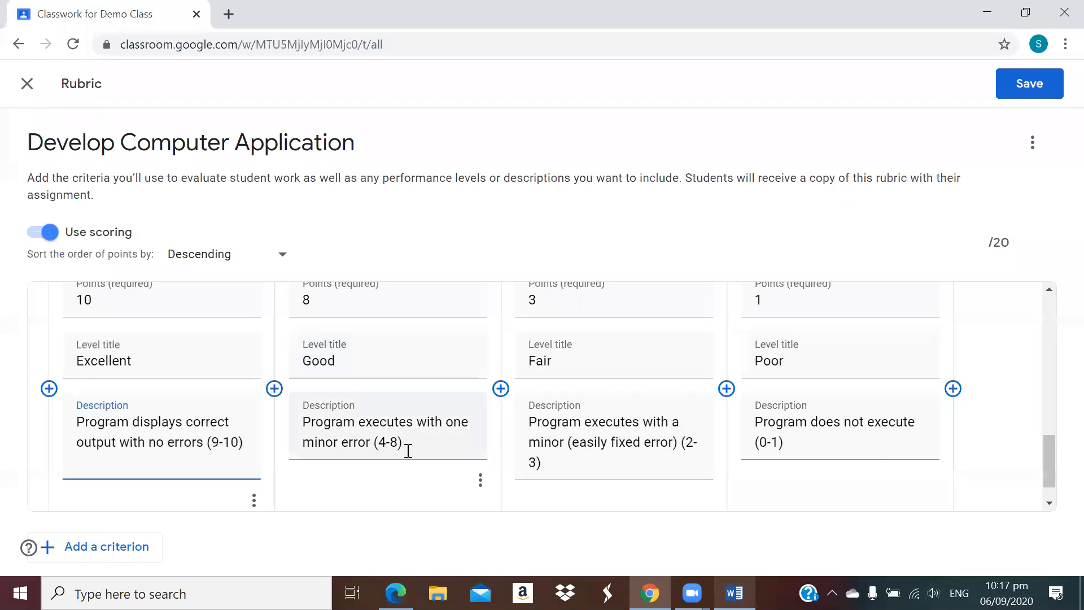
pyautogui.moveTo(401, 443); pyautogui.dragTo(302, 416)
pyautogui.hotkey('ctrl', 'v')
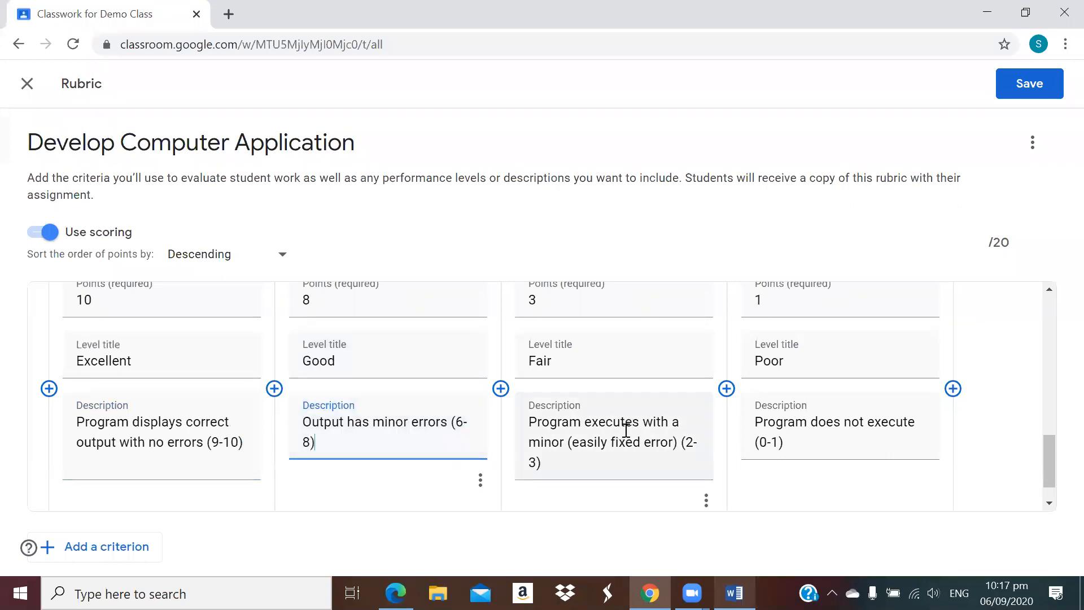
# Copy "Output has multiple errors (3-5)" from the Word table and replace the Fair level's description under Correct output with it.
pyautogui.hotkey('alt', 'Tab')
pyautogui.moveTo(625, 321); pyautogui.dragTo(579, 292)
pyautogui.hotkey('ctrl', 'c')
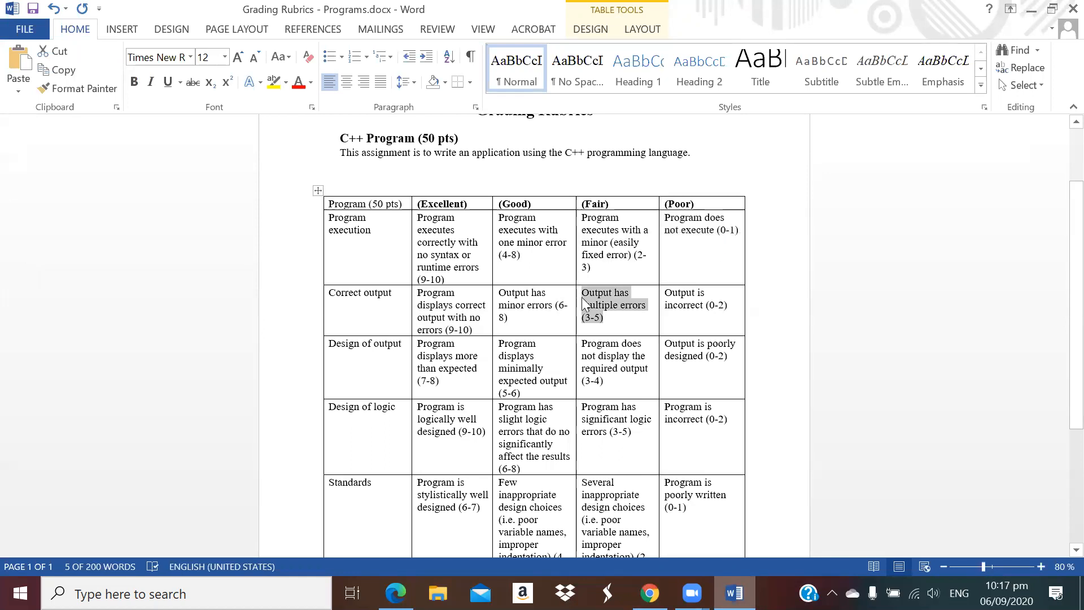
pyautogui.hotkey('alt', 'Tab')
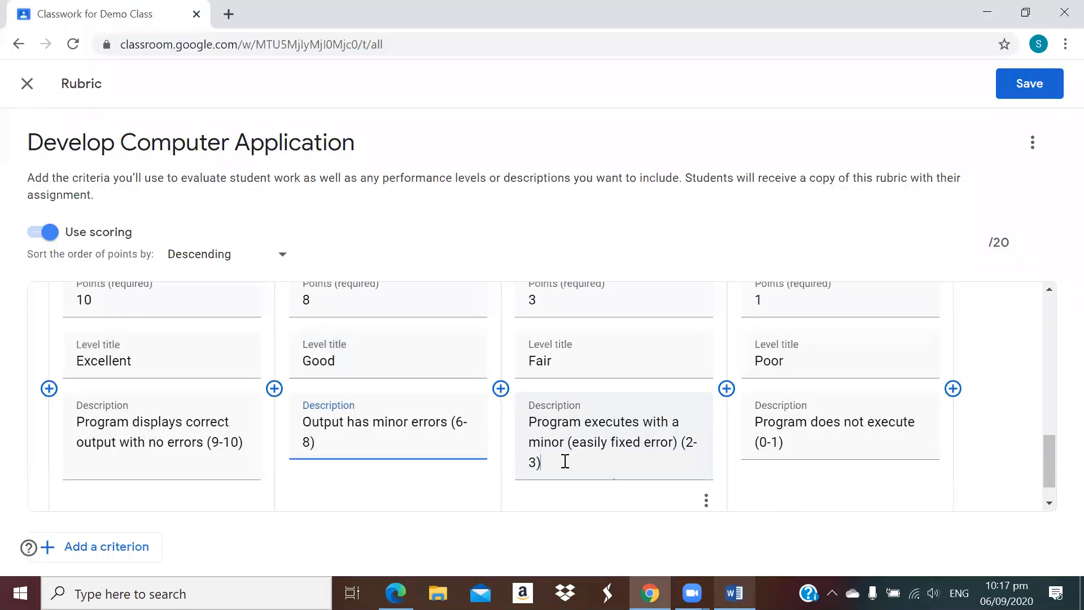
pyautogui.moveTo(564, 460); pyautogui.dragTo(515, 417)
pyautogui.hotkey('ctrl', 'v')
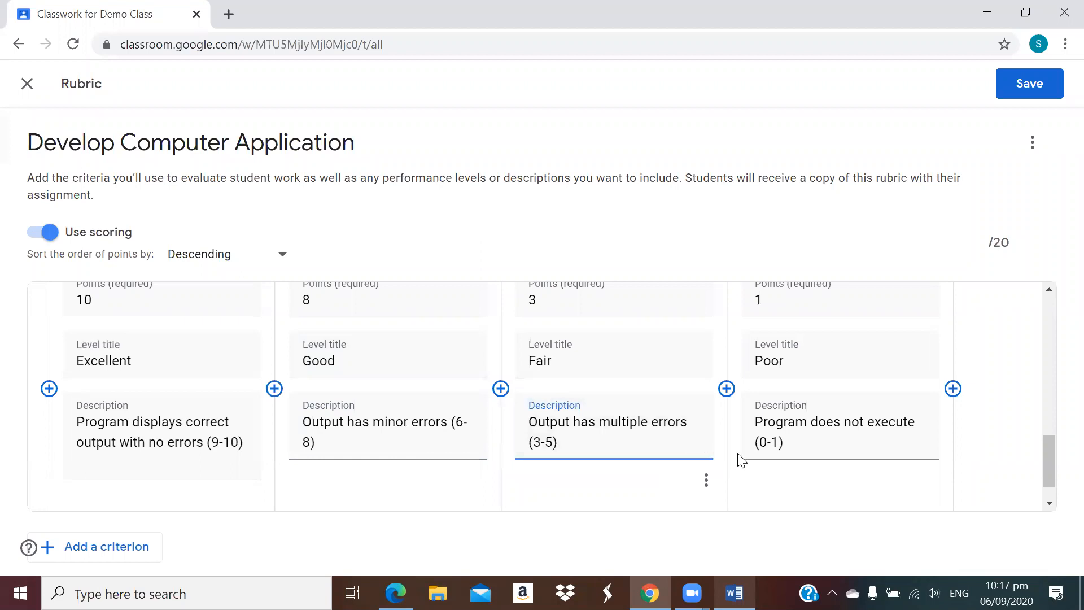
# Copy "Output is incorrect (0-2)" from the Word table and replace the Poor level's description under Correct output with it.
pyautogui.hotkey('alt', 'Tab')
pyautogui.moveTo(729, 310); pyautogui.dragTo(682, 301)
pyautogui.hotkey('ctrl', 'c')
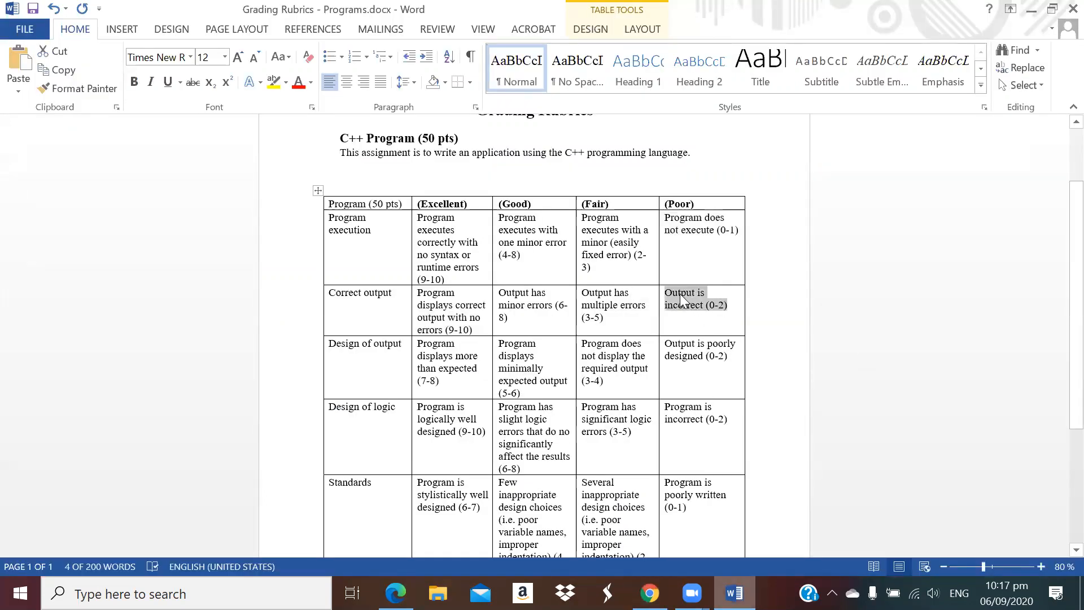
pyautogui.hotkey('alt', 'Tab')
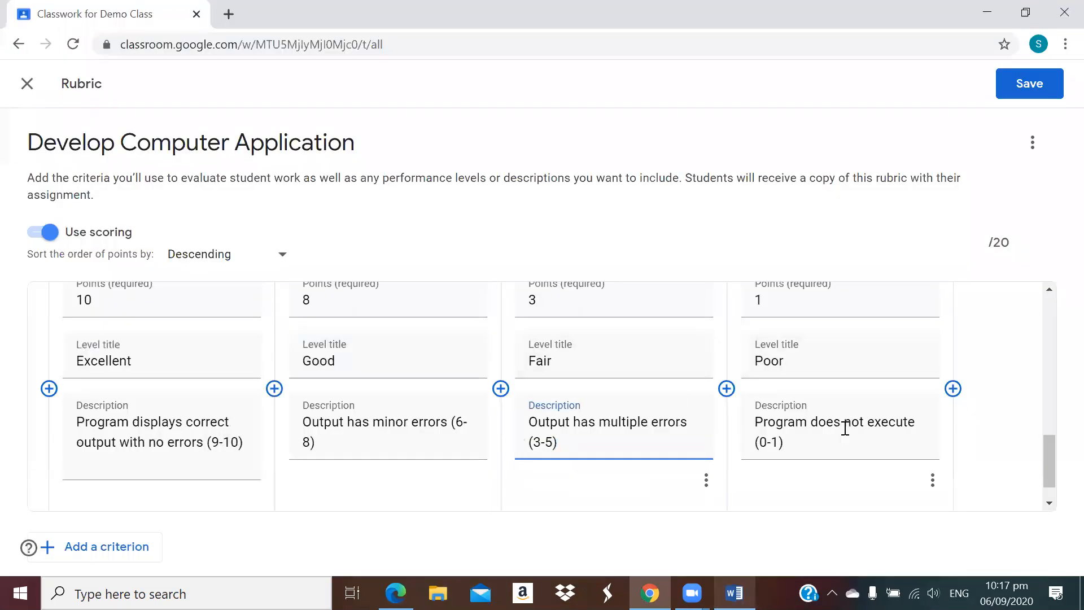
pyautogui.moveTo(838, 446); pyautogui.dragTo(721, 407)
pyautogui.click(873, 485)
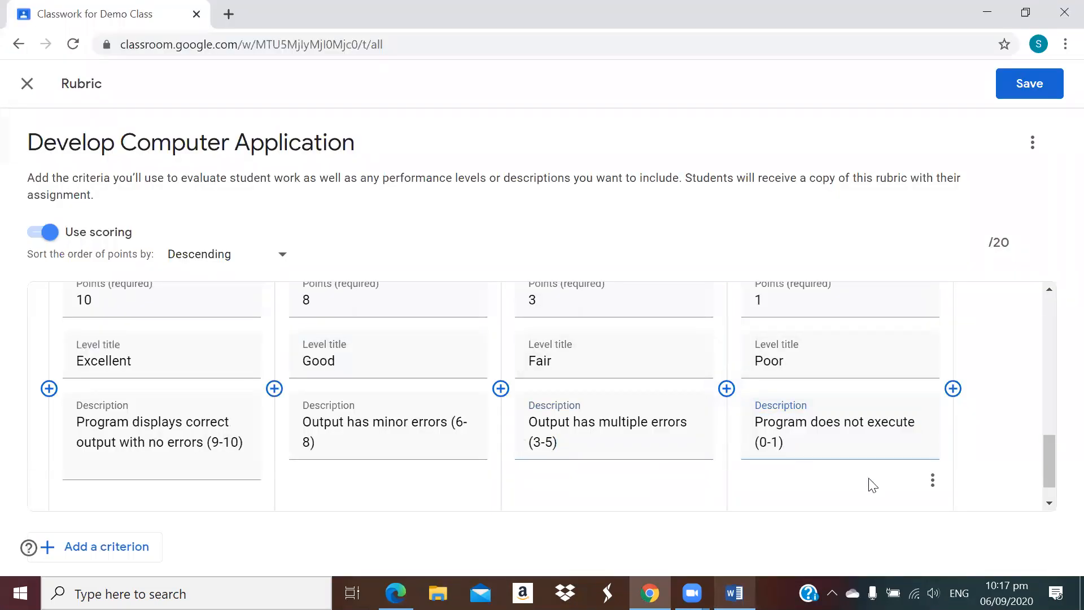
pyautogui.moveTo(811, 446); pyautogui.dragTo(746, 417)
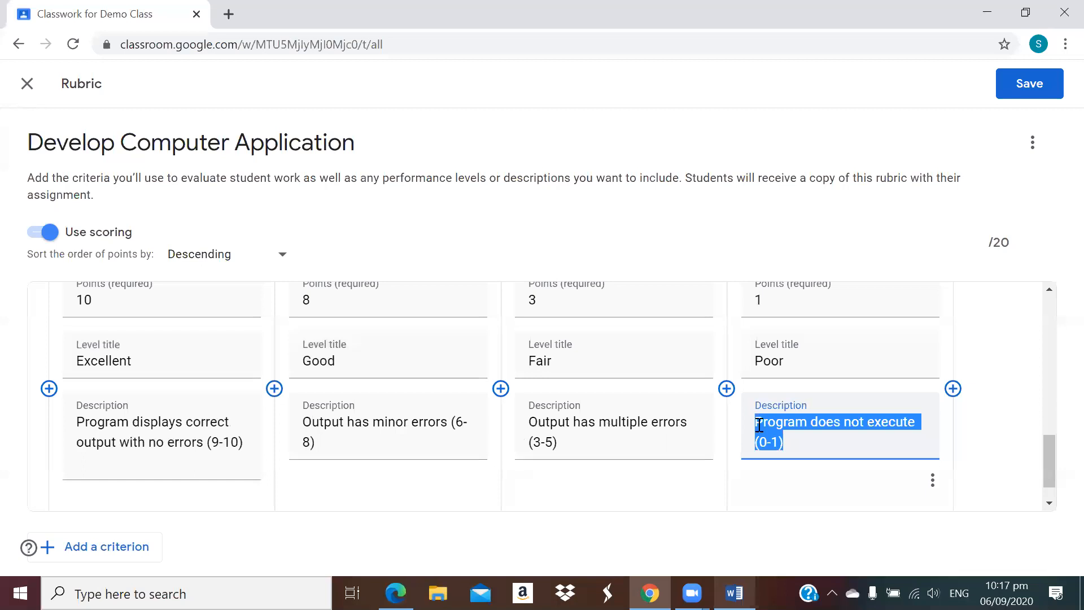
pyautogui.hotkey('ctrl', 'v')
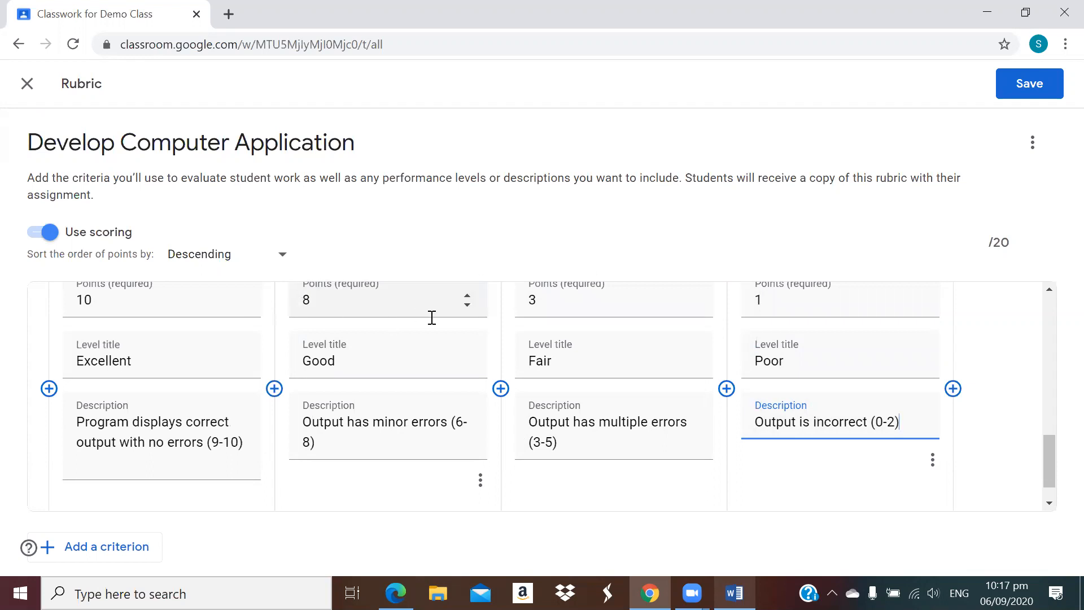
# Set the Correct output criterion's points to 5 for the Fair level and 2 for the Poor level.
pyautogui.doubleClick(540, 305)
pyautogui.write('5')
pyautogui.doubleClick(744, 310)
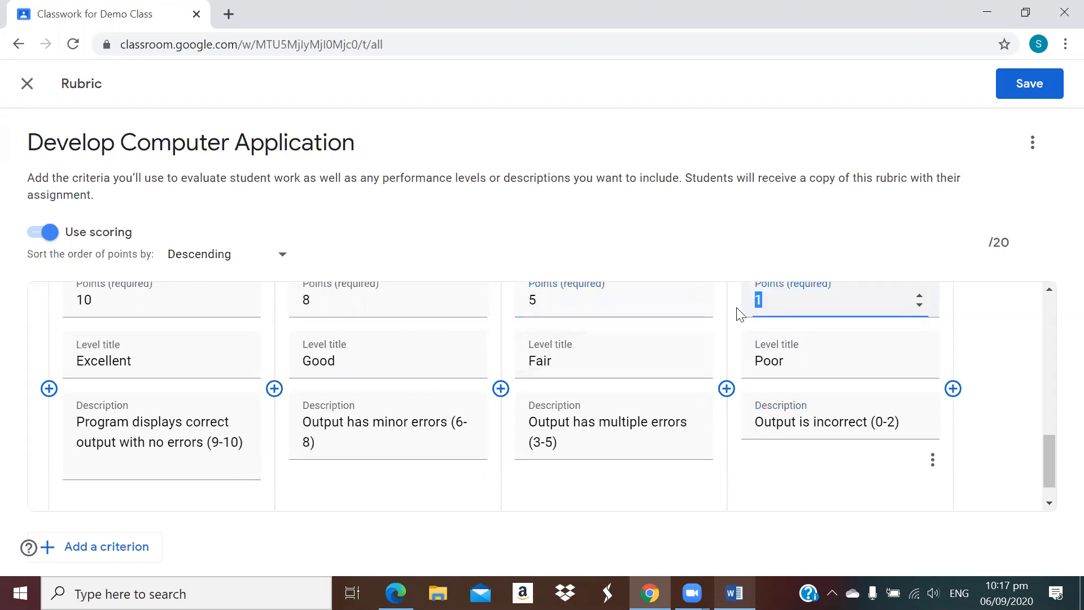
pyautogui.write('2')
pyautogui.click(770, 361)
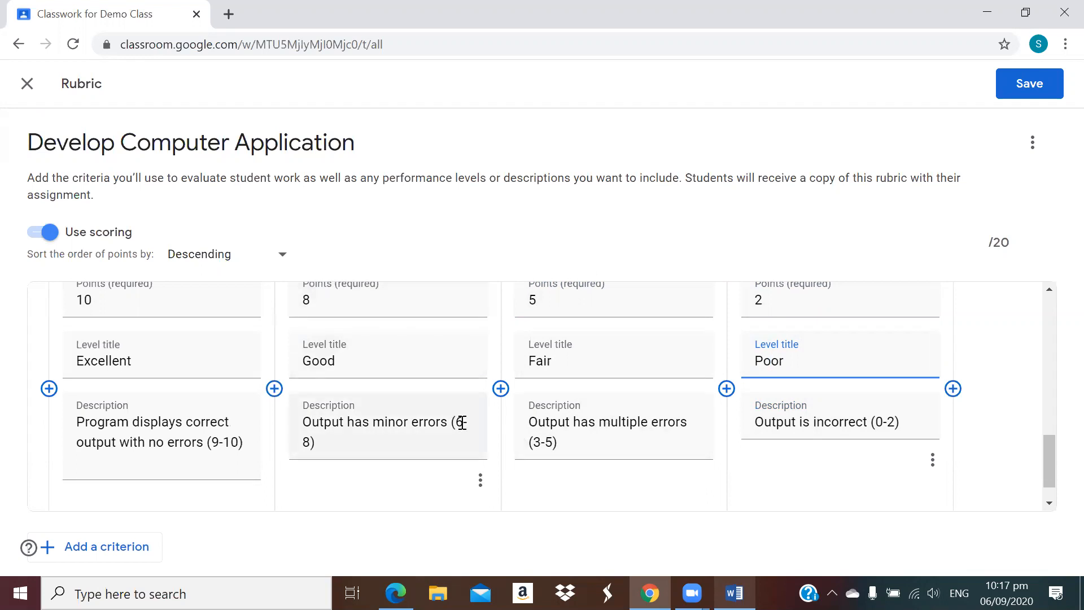
# Review the remaining criteria in the Word rubric table and check the Correct output criterion's points, level titles and descriptions.
pyautogui.scroll(2, 462, 423)
pyautogui.scroll(-2, 460, 431)
pyautogui.hotkey('alt', 'Tab')
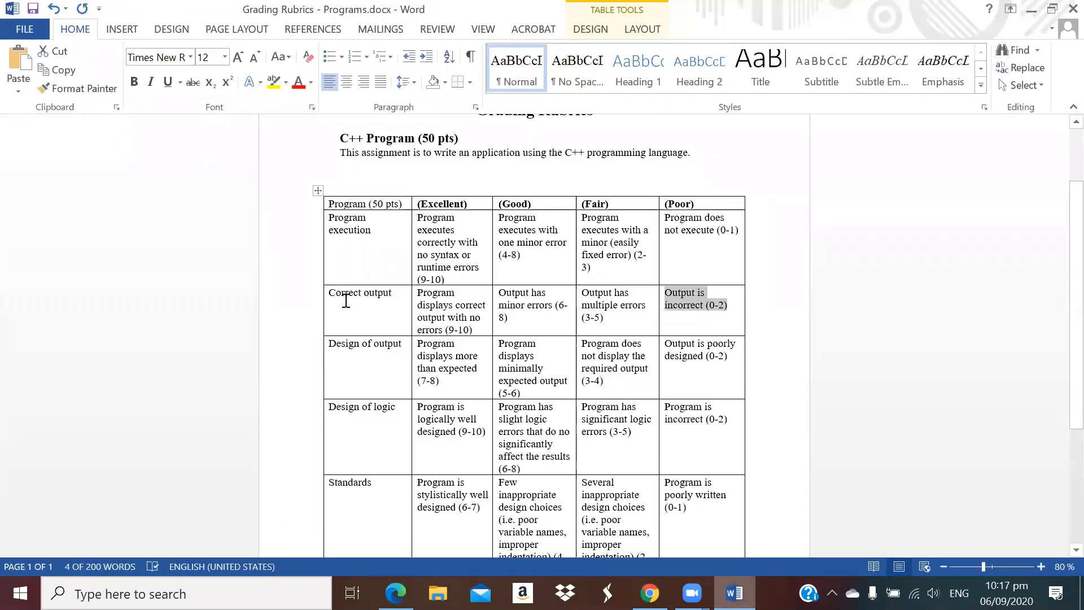
pyautogui.scroll(-2, 356, 362)
pyautogui.scroll(-1, 356, 463)
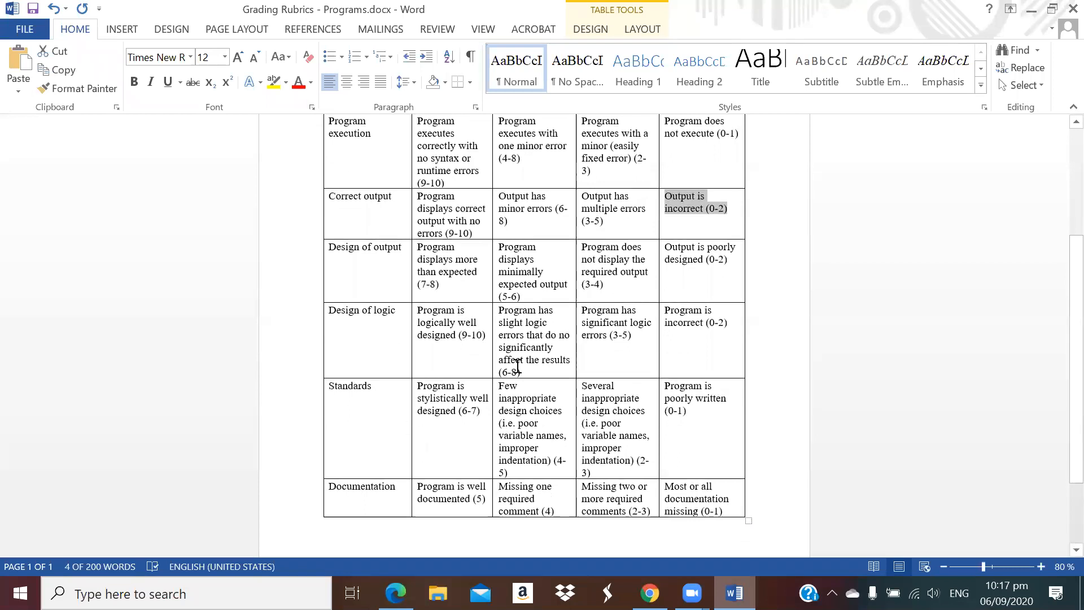
pyautogui.hotkey('alt', 'Tab')
pyautogui.scroll(3, 825, 432)
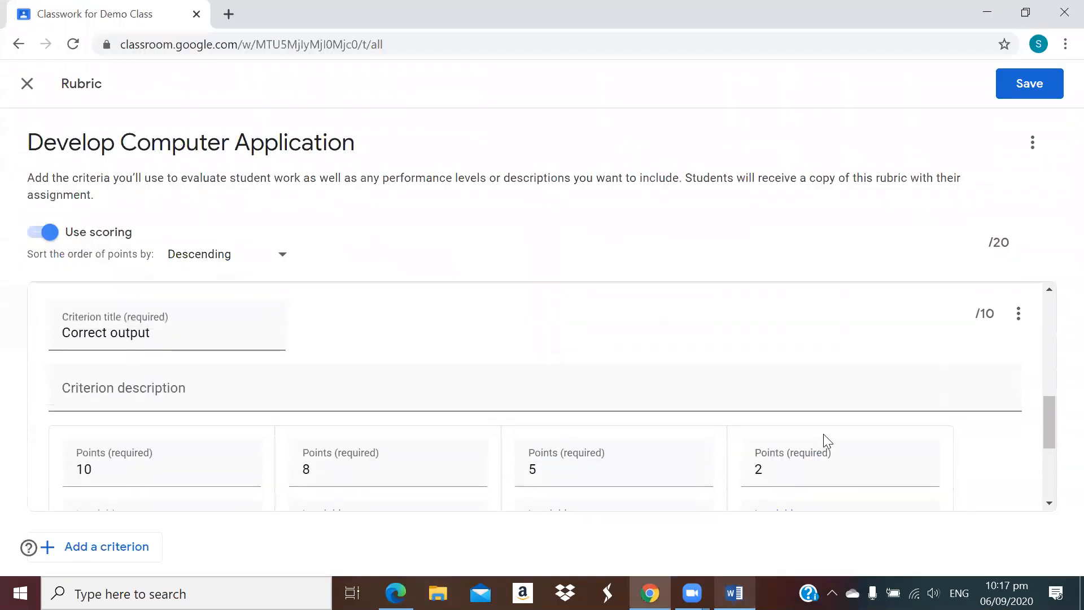
pyautogui.scroll(-3, 908, 414)
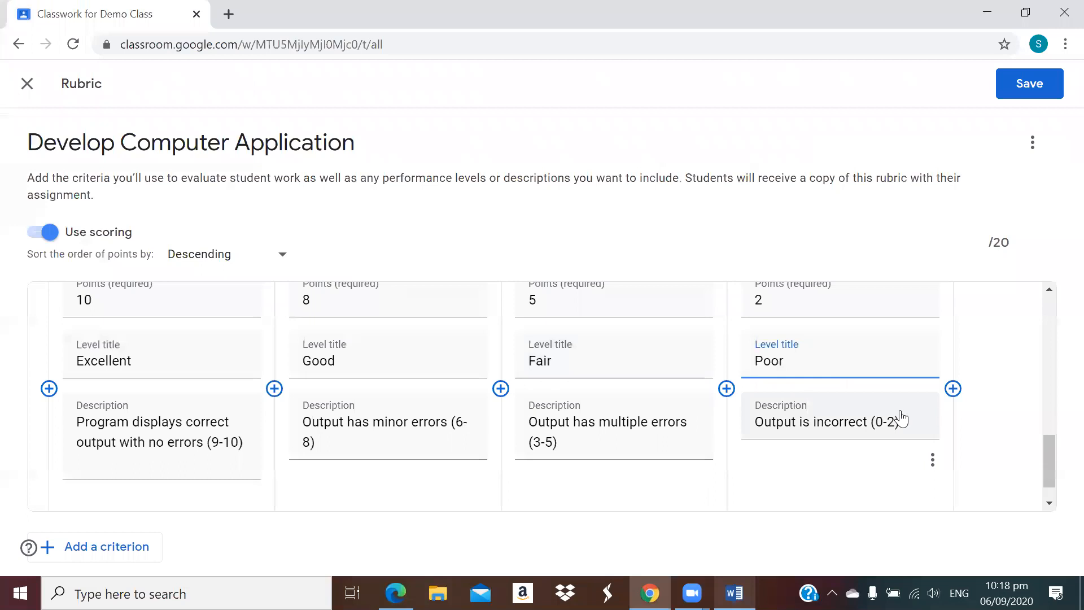
pyautogui.scroll(2, 902, 419)
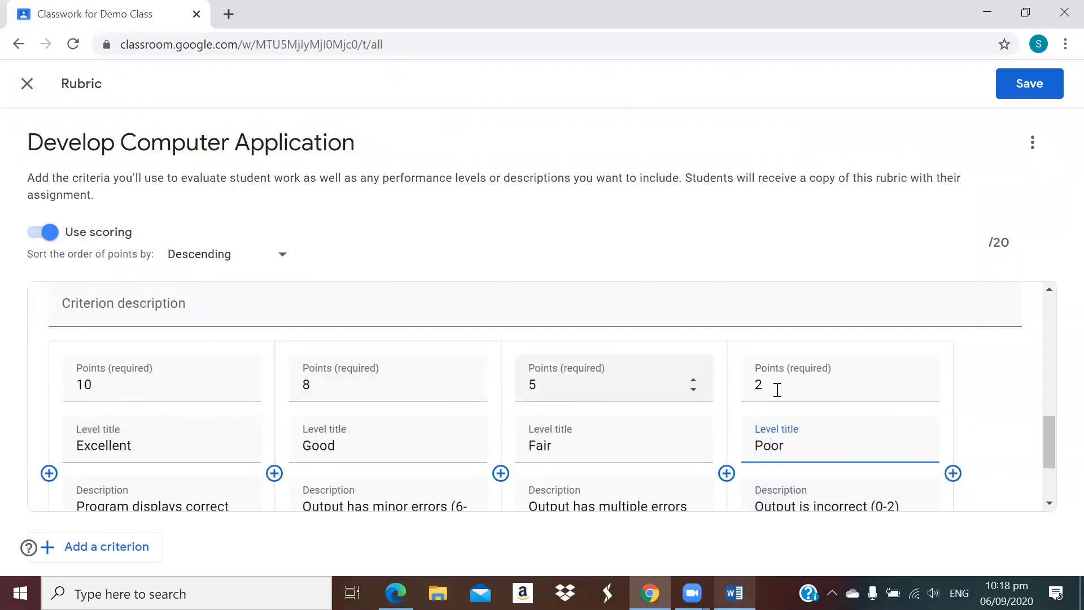
pyautogui.scroll(3, 788, 390)
pyautogui.scroll(-5, 737, 412)
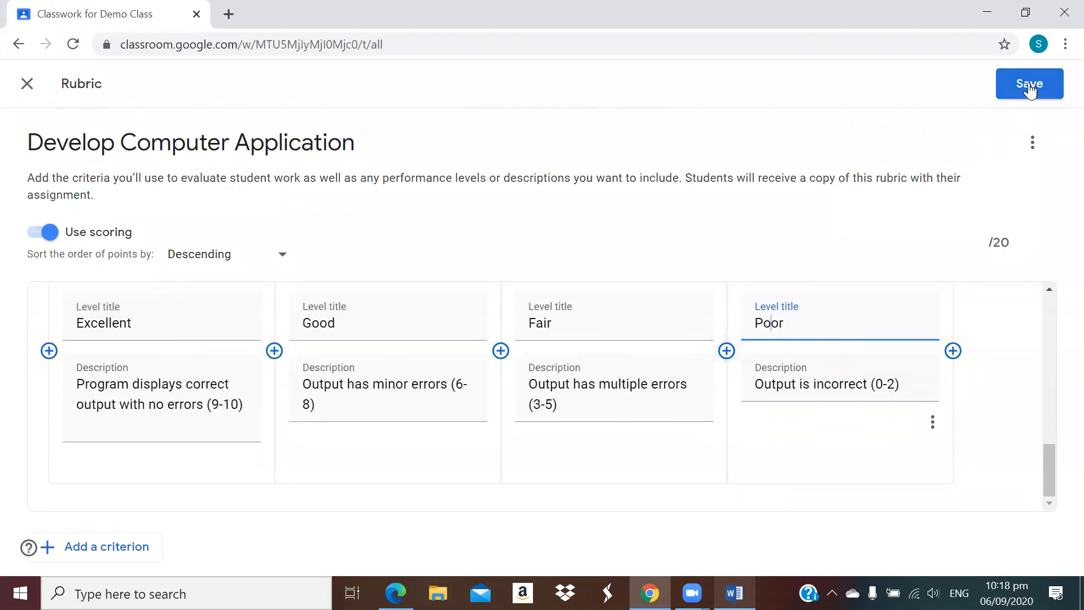
# Check the rubric's options without deleting it, and save the rubric to the assignment.
pyautogui.click(1033, 142)
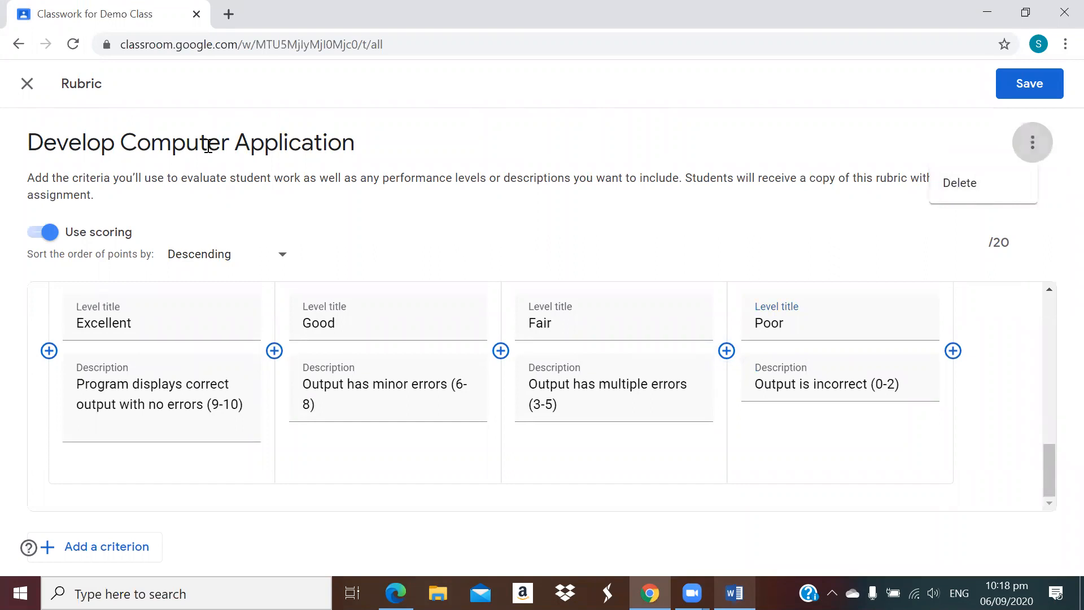
pyautogui.click(1020, 86)
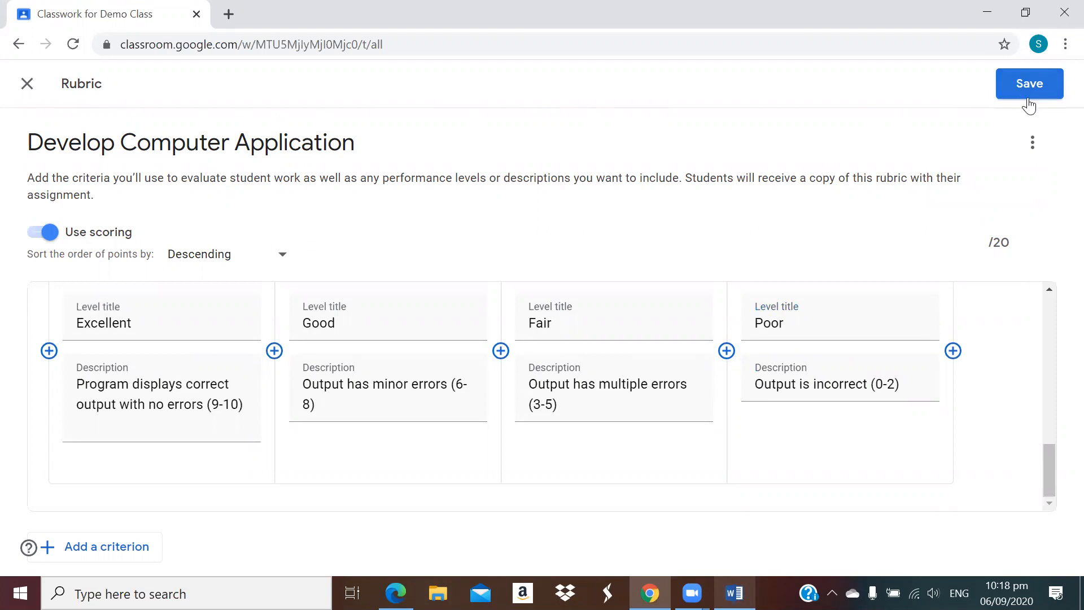
pyautogui.click(1032, 90)
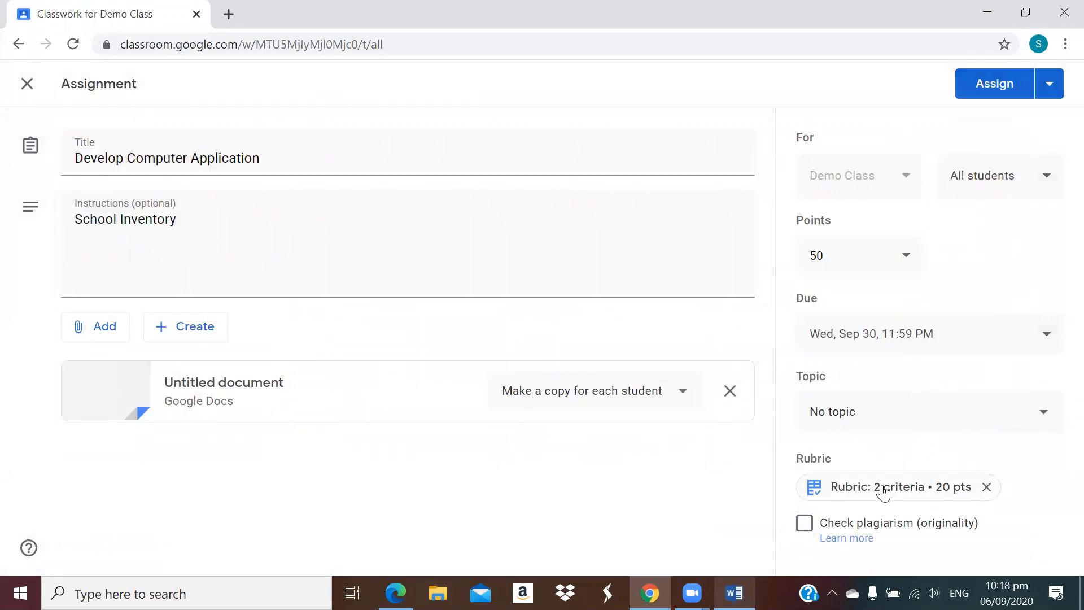
# Open the assignment's saved rubric to review both criteria, and reopen it for editing at the Correct output levels.
pyautogui.click(876, 492)
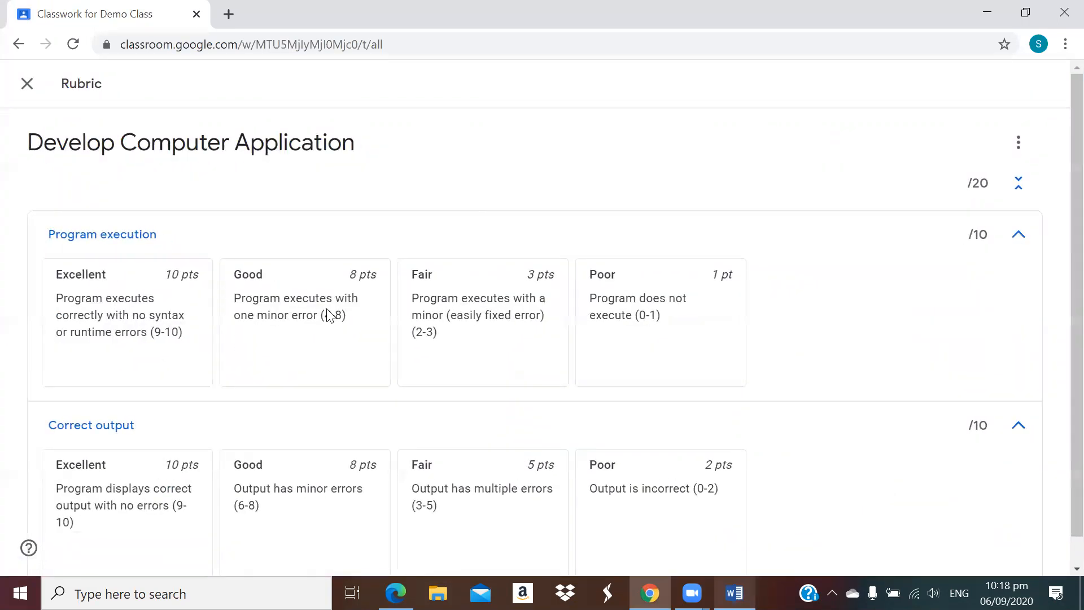
pyautogui.scroll(-1, 116, 330)
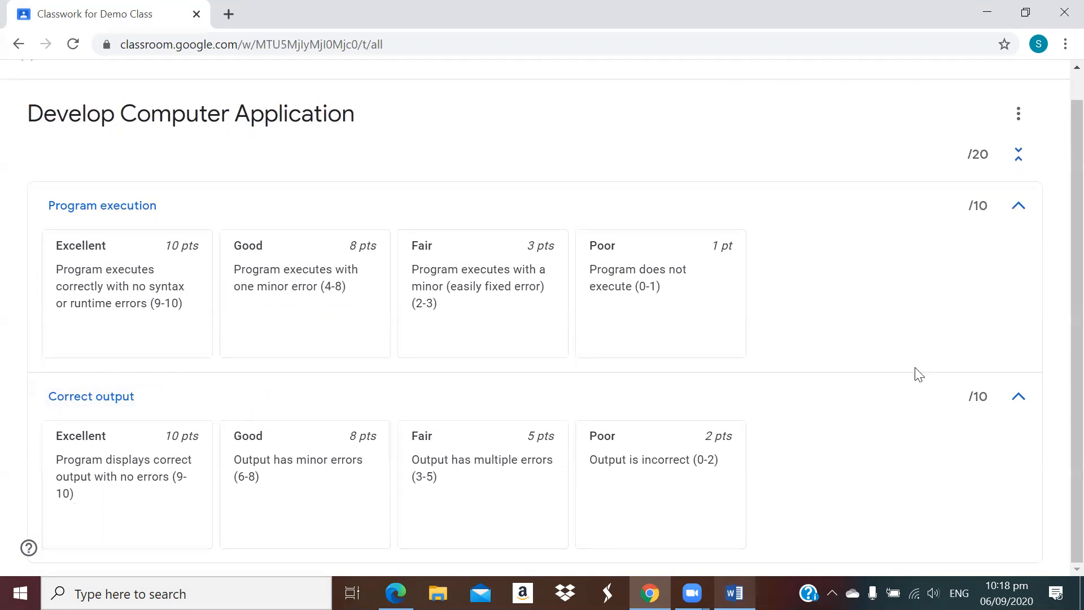
pyautogui.click(1020, 119)
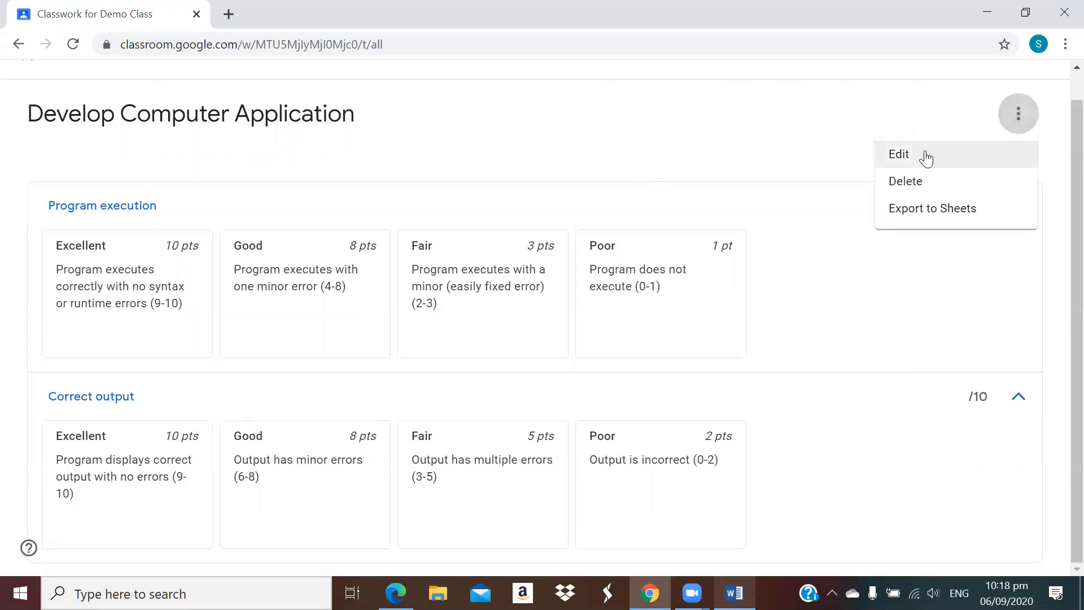
pyautogui.click(925, 158)
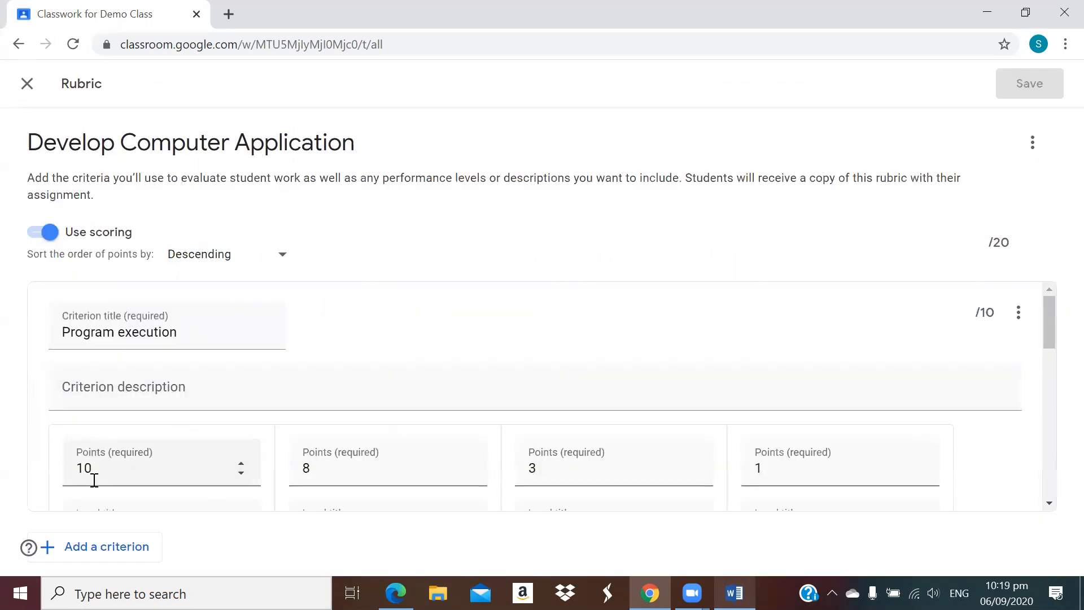
pyautogui.scroll(-5, 169, 497)
pyautogui.scroll(-3, 197, 497)
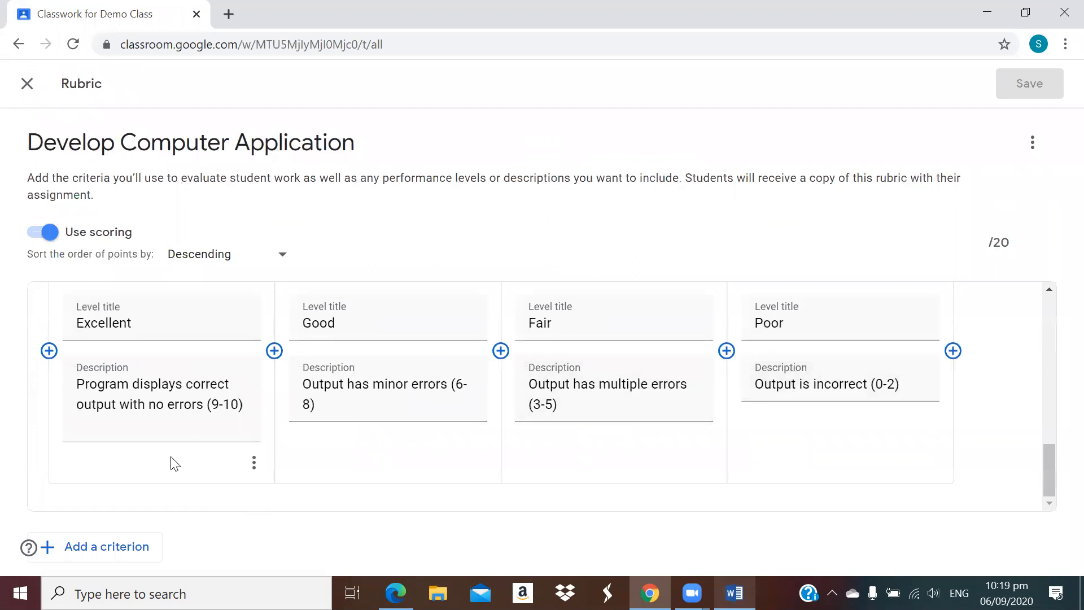
# Close the rubric editor and check the assignment's scheduling date and time options without scheduling it.
pyautogui.click(28, 84)
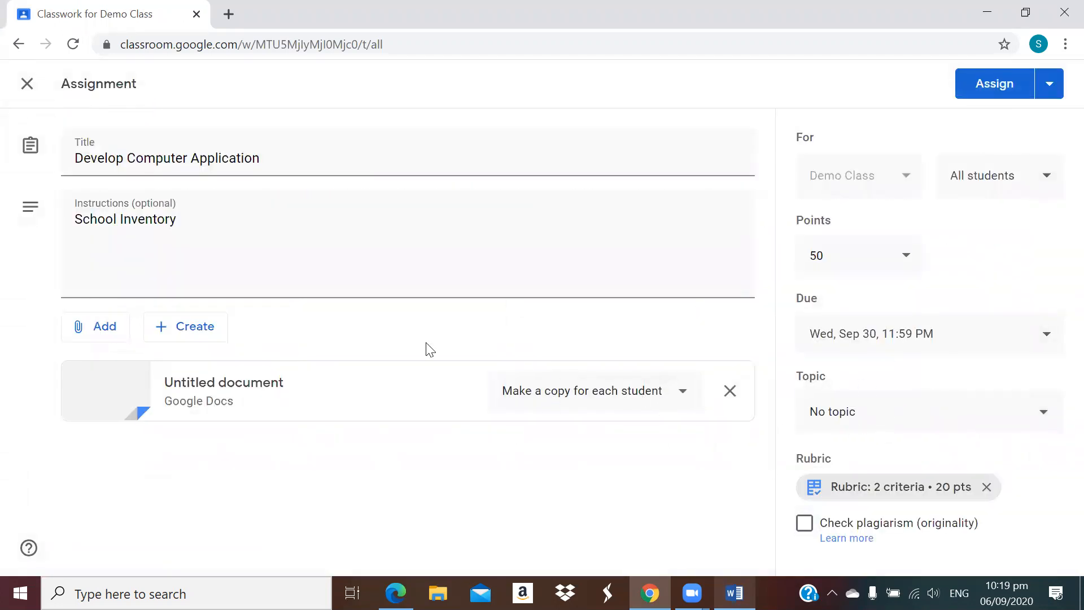
pyautogui.click(1033, 95)
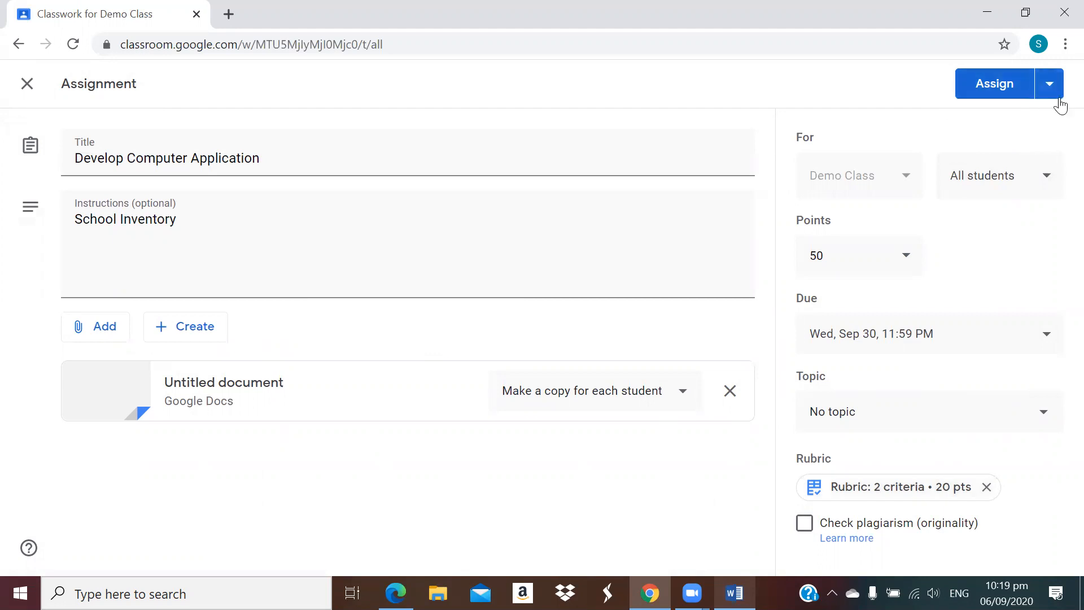
pyautogui.click(1058, 97)
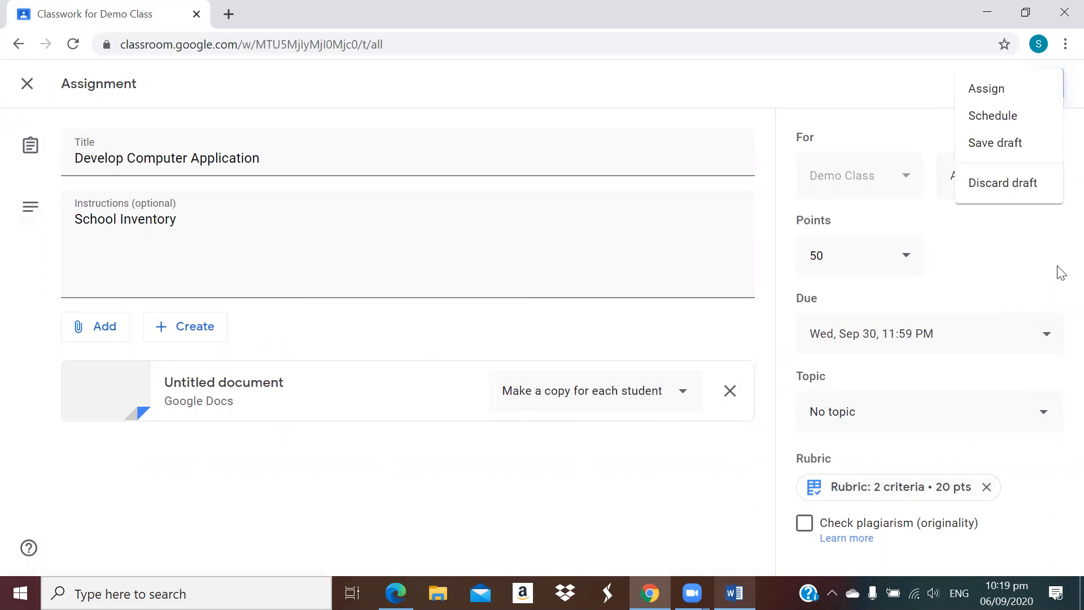
pyautogui.click(1017, 120)
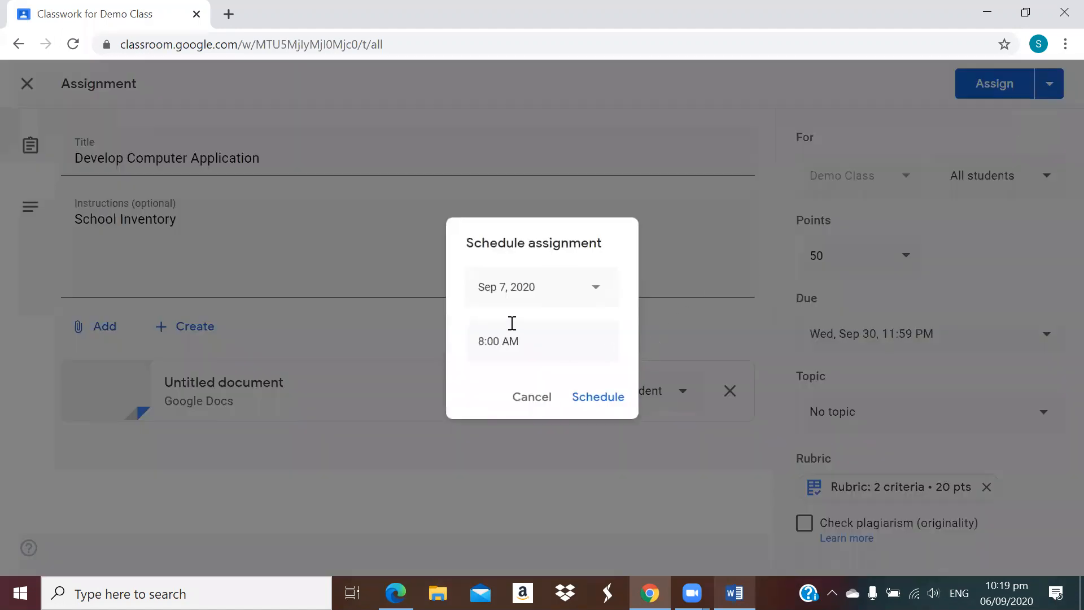
pyautogui.click(533, 397)
# Assign the Develop Computer Application assignment to the class immediately.
pyautogui.click(1049, 84)
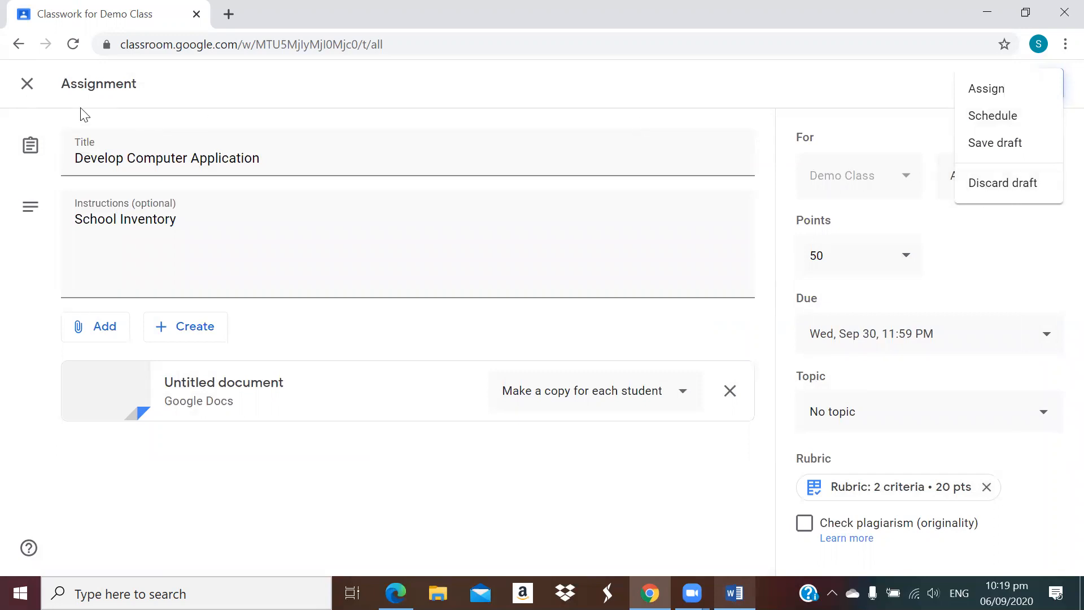
pyautogui.click(990, 93)
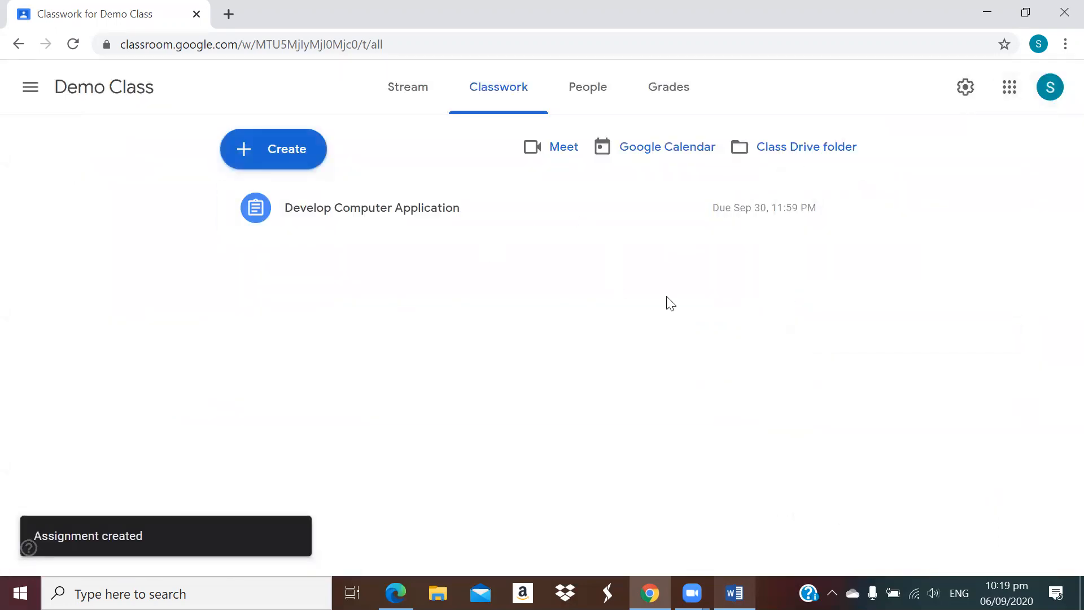
# Open the account options for the signed-in teacher account.
pyautogui.click(1050, 91)
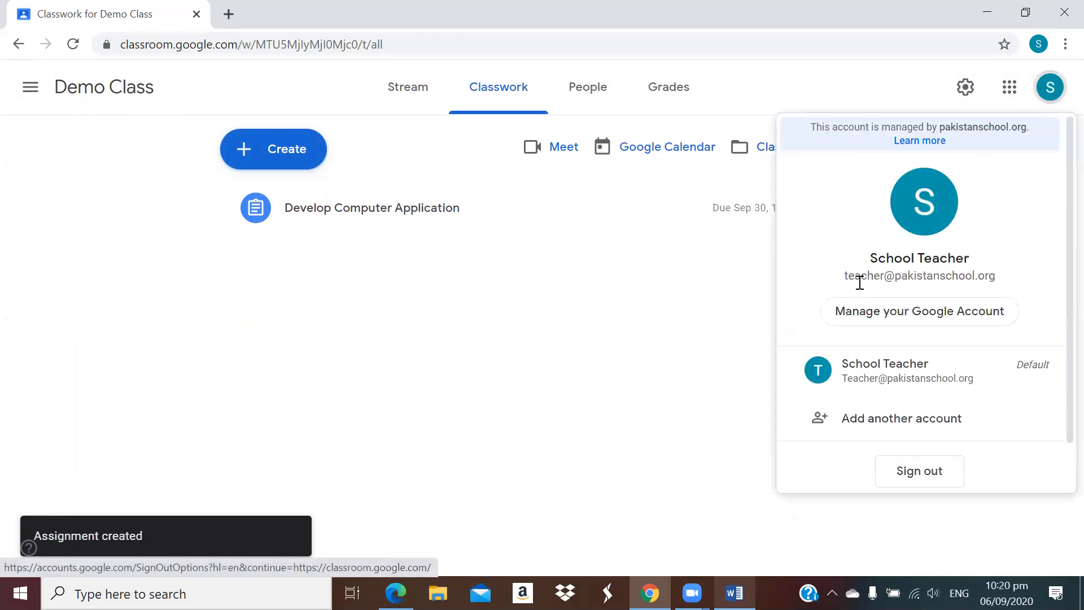